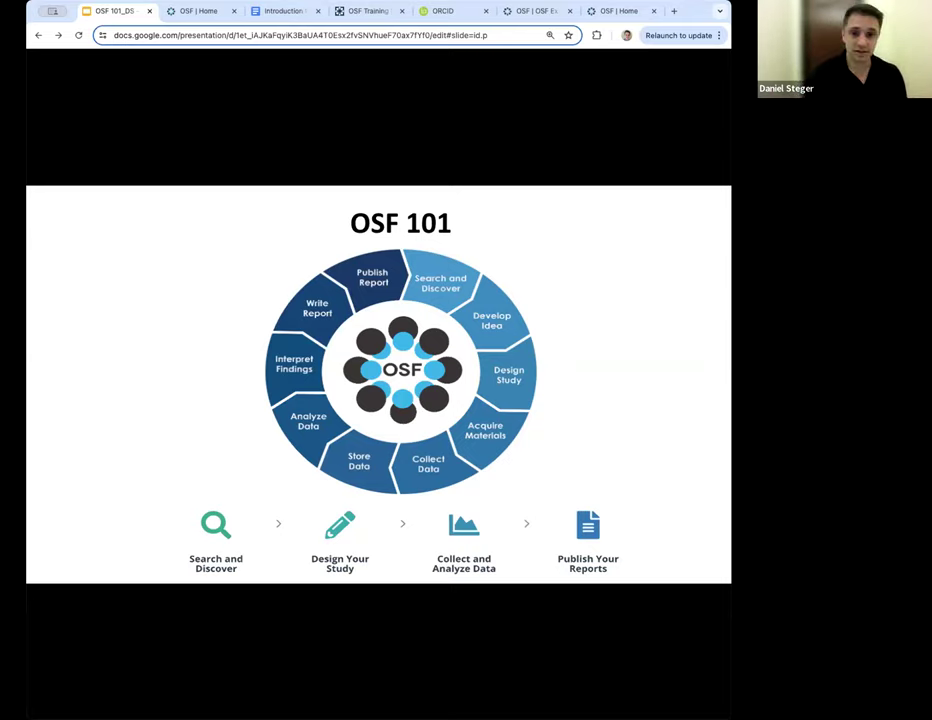
- Advance the slideshow from the OSF 101 overview slide to the audience poll on OSF familiarity
key("Right")
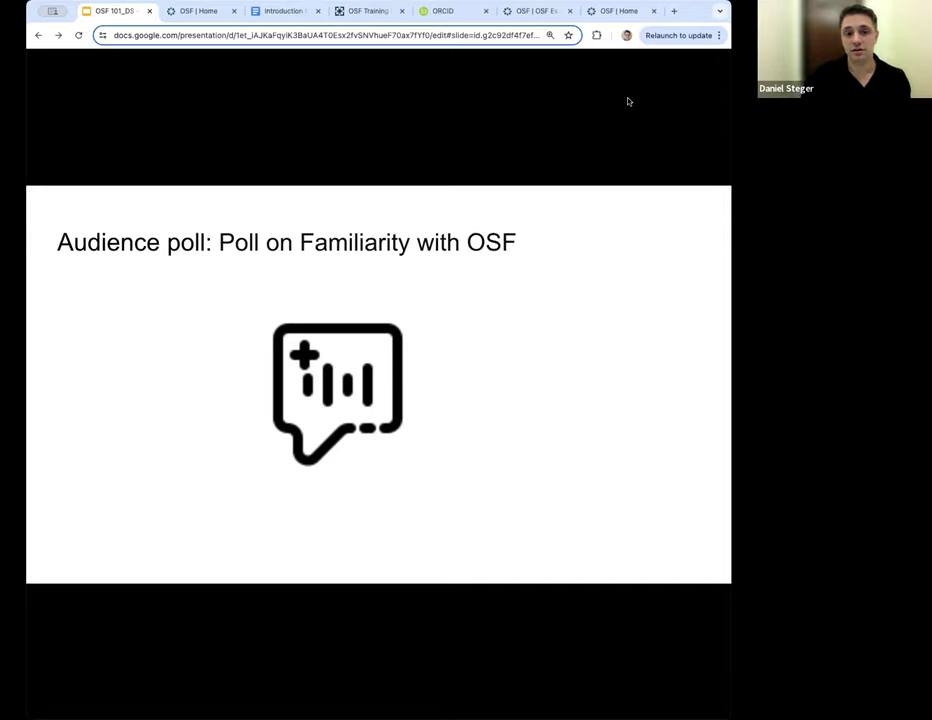
- Advance through the Topics slide to 'What is the OSF?', then switch to the Introduction to OSF guide
left_click(530, 410)
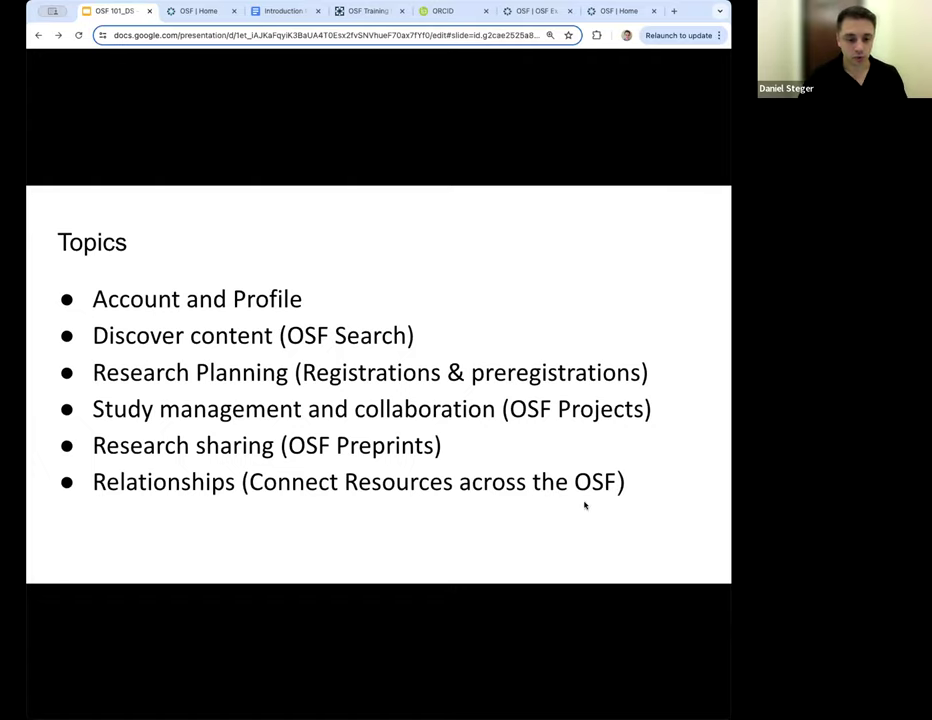
left_click(356, 368)
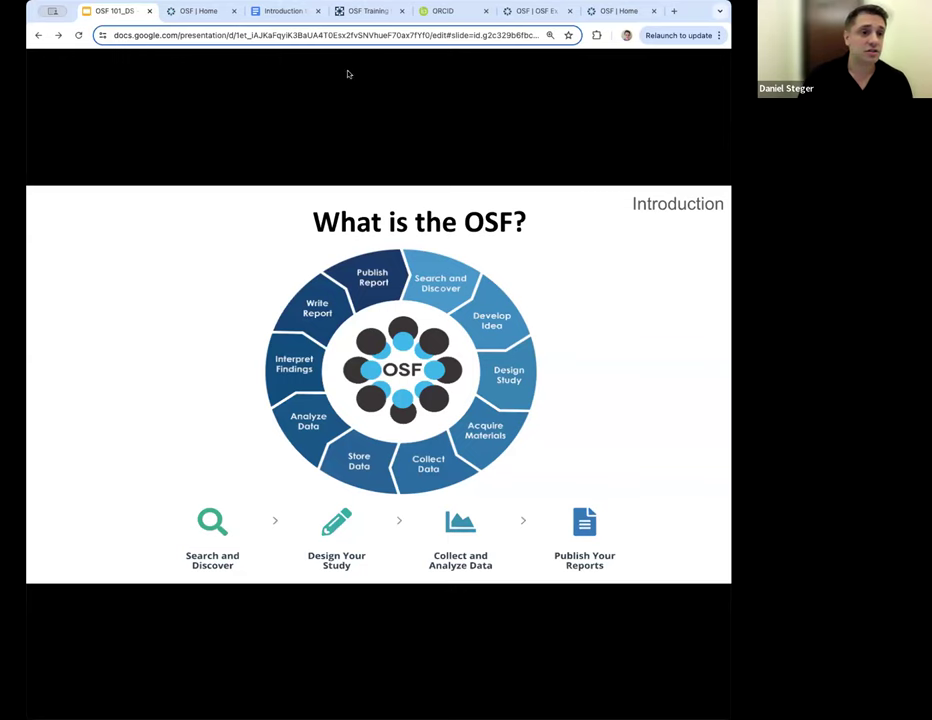
left_click(275, 13)
- Scroll the Introduction to OSF guide to section 2, 'Sign up for an OSF Account', then return to the slides
left_click(275, 35)
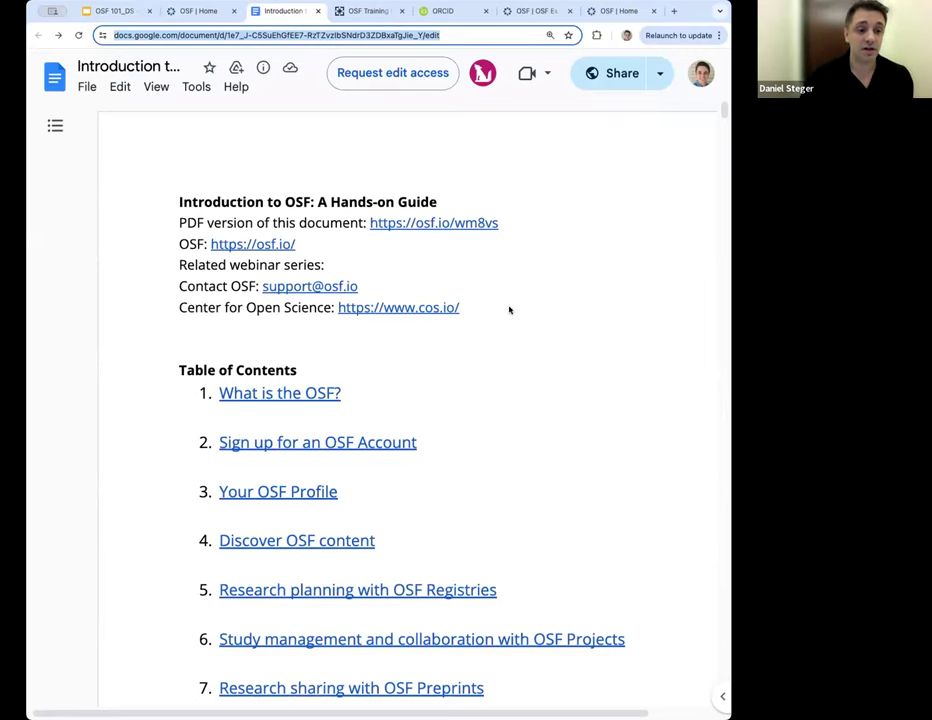
scroll(508, 308, "down", 2)
scroll(508, 308, "down", 2)
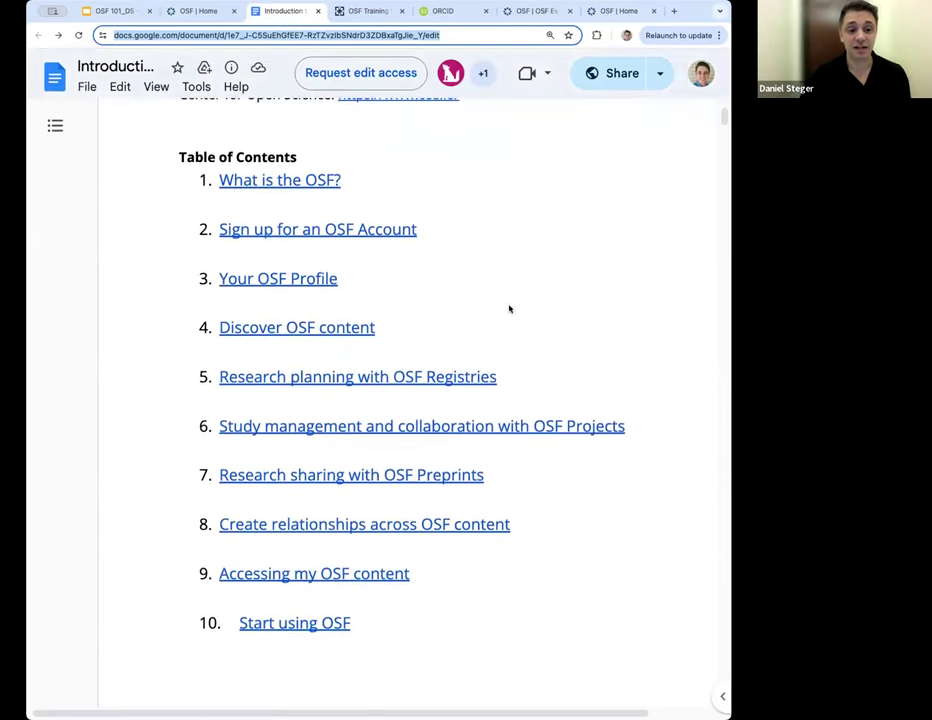
scroll(345, 245, "down", 1)
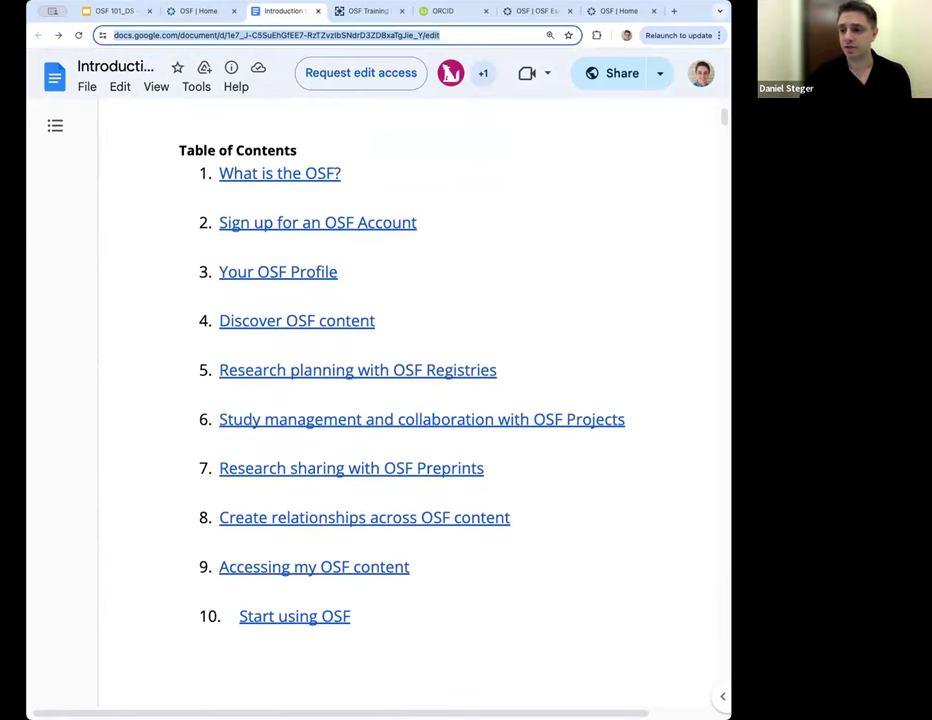
scroll(398, 282, "down", 2)
scroll(398, 280, "up", 4)
scroll(399, 277, "down", 2)
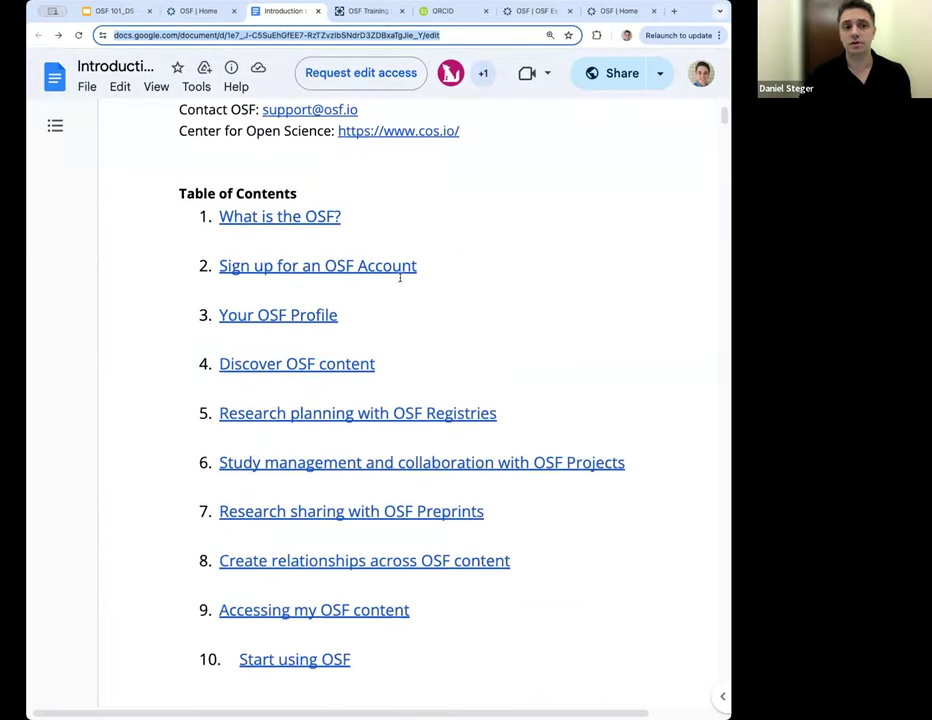
scroll(402, 276, "down", 1)
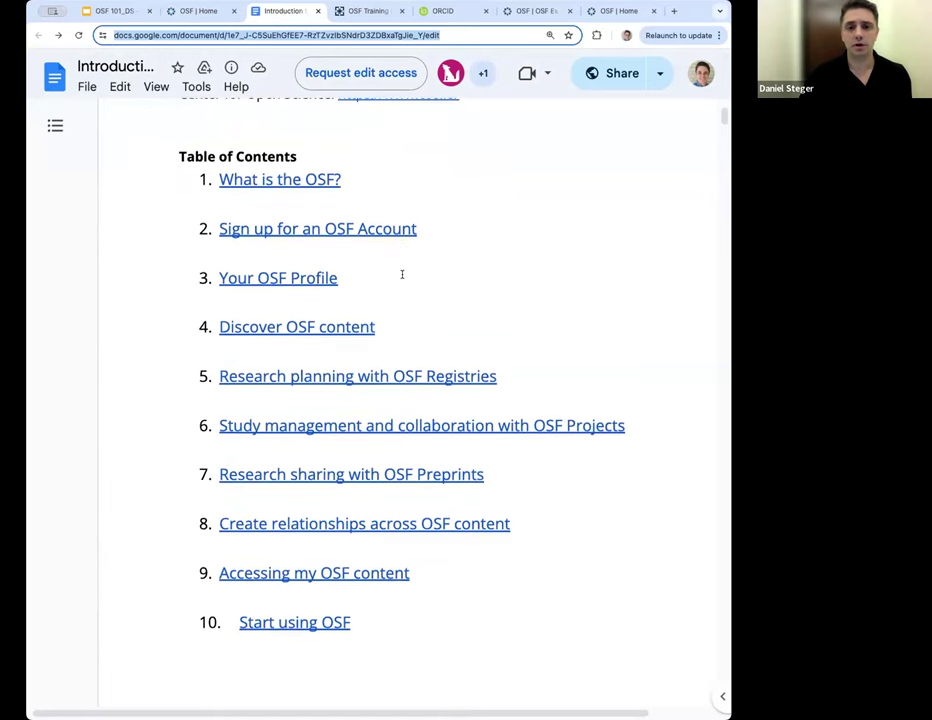
scroll(376, 280, "down", 1)
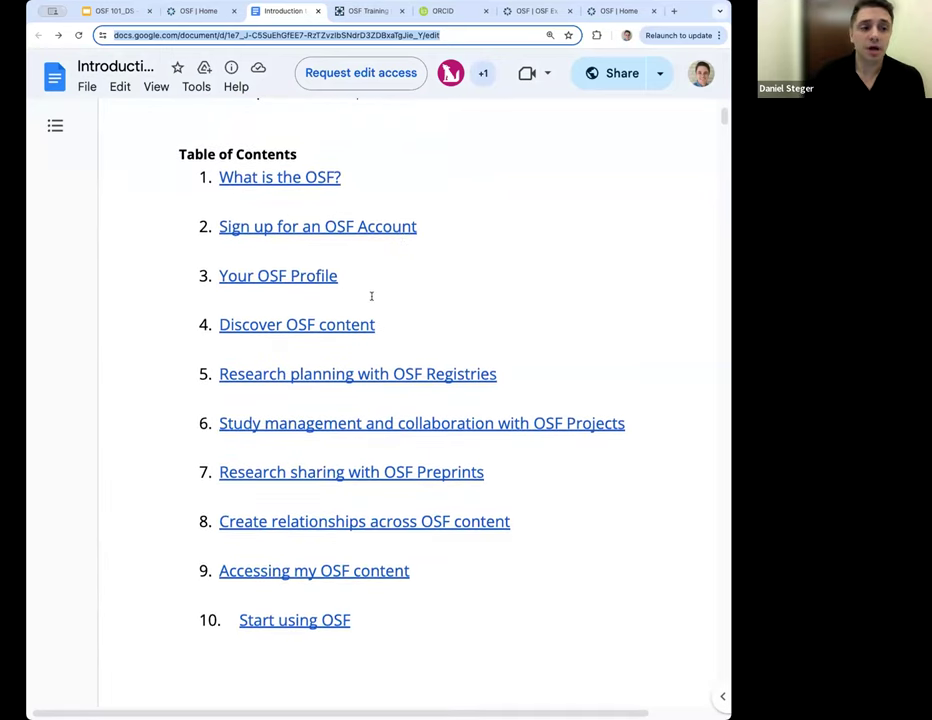
scroll(410, 318, "down", 2)
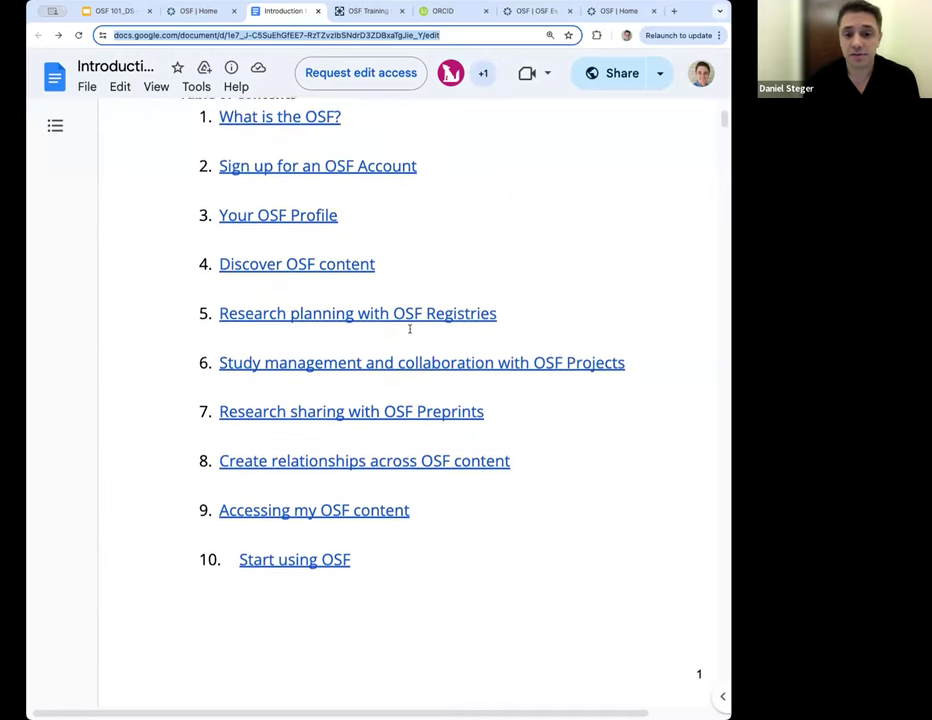
scroll(408, 350, "down", 5)
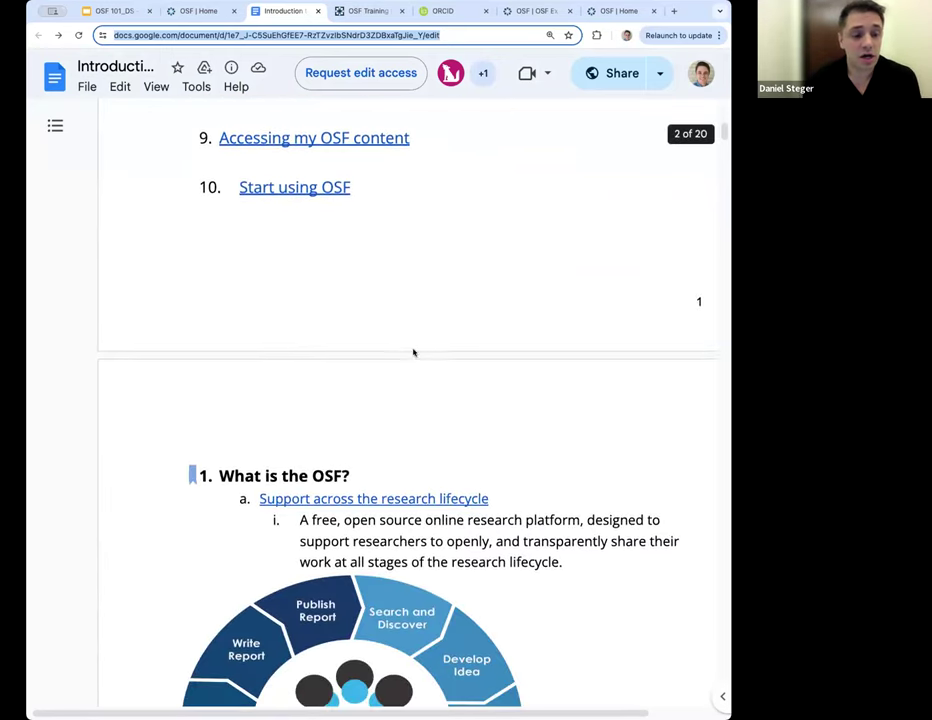
scroll(405, 325, "down", 8)
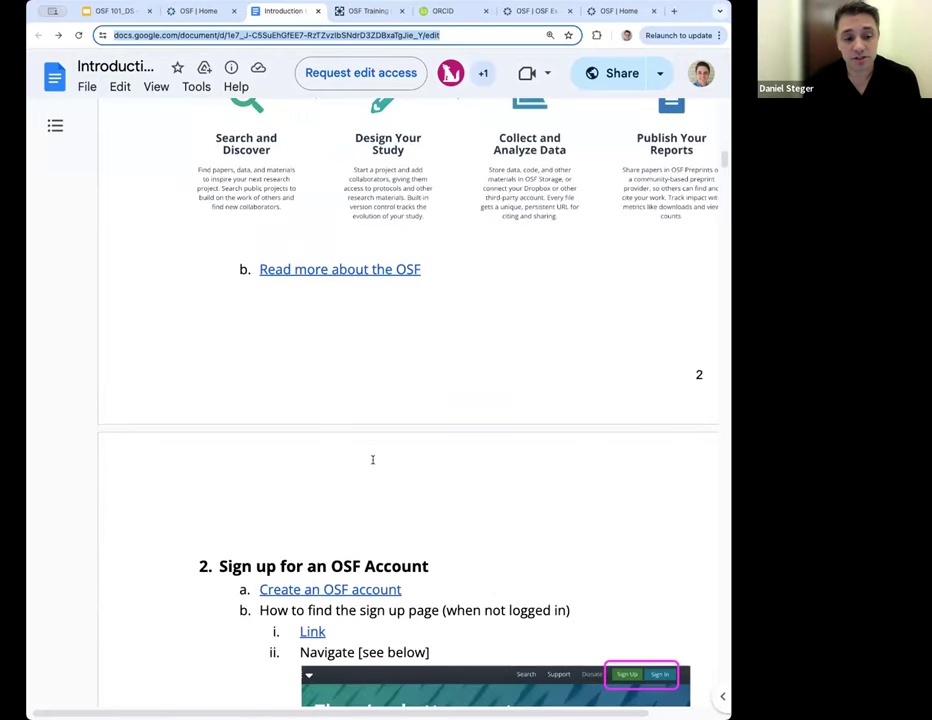
scroll(372, 459, "down", 1)
scroll(372, 459, "up", 1)
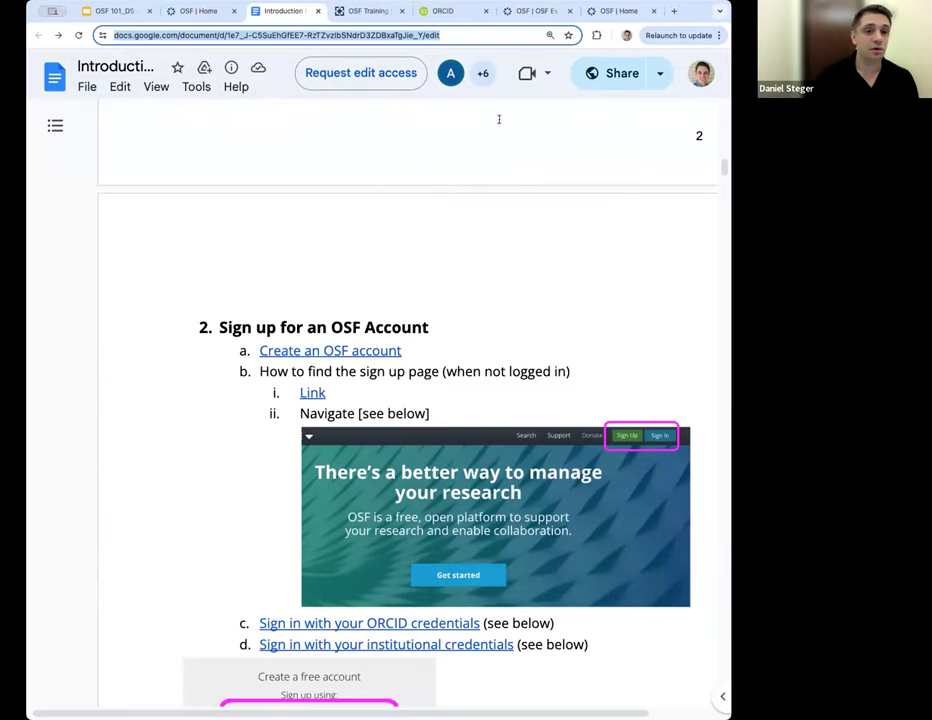
left_click(118, 11)
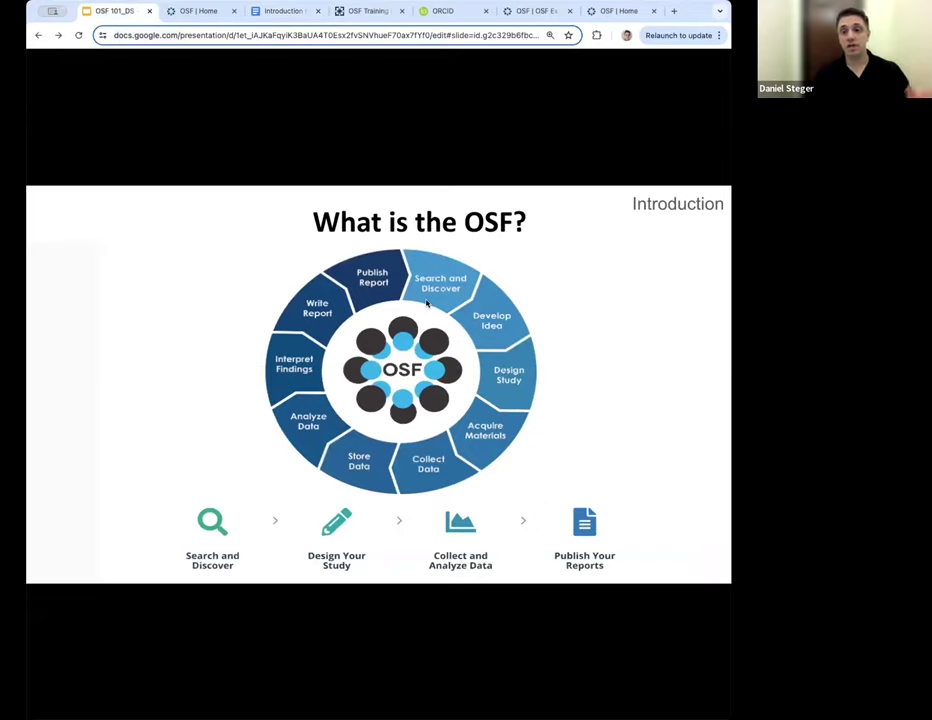
- Advance the OSF 101 deck to the Topics slide listing 'Account and Profile'
key("Right")
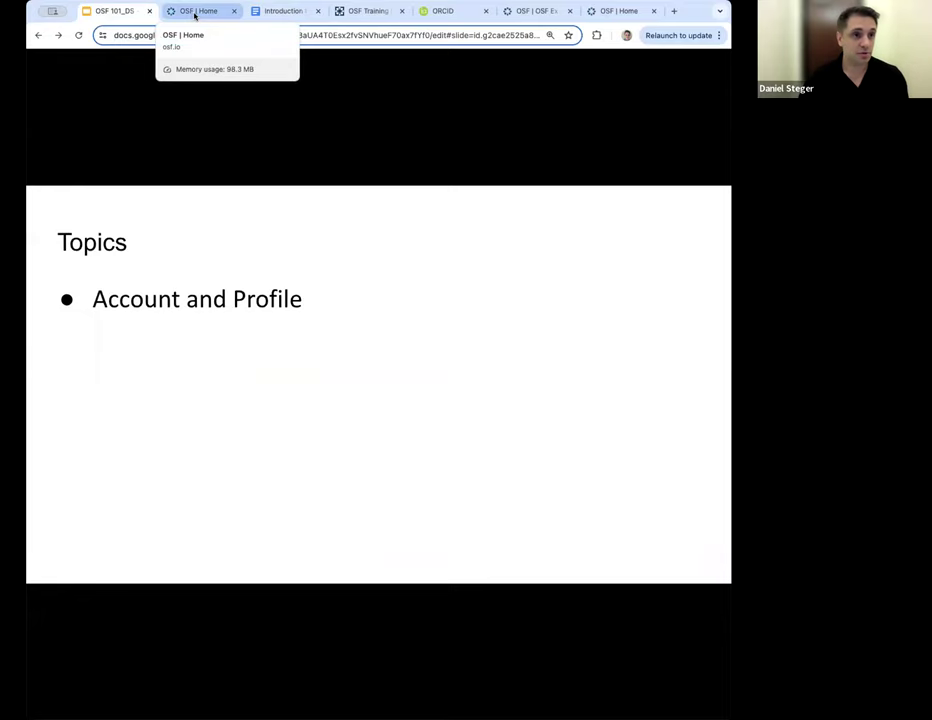
- From the OSF dashboard, log out using the account dropdown's Log Out option
left_click(195, 12)
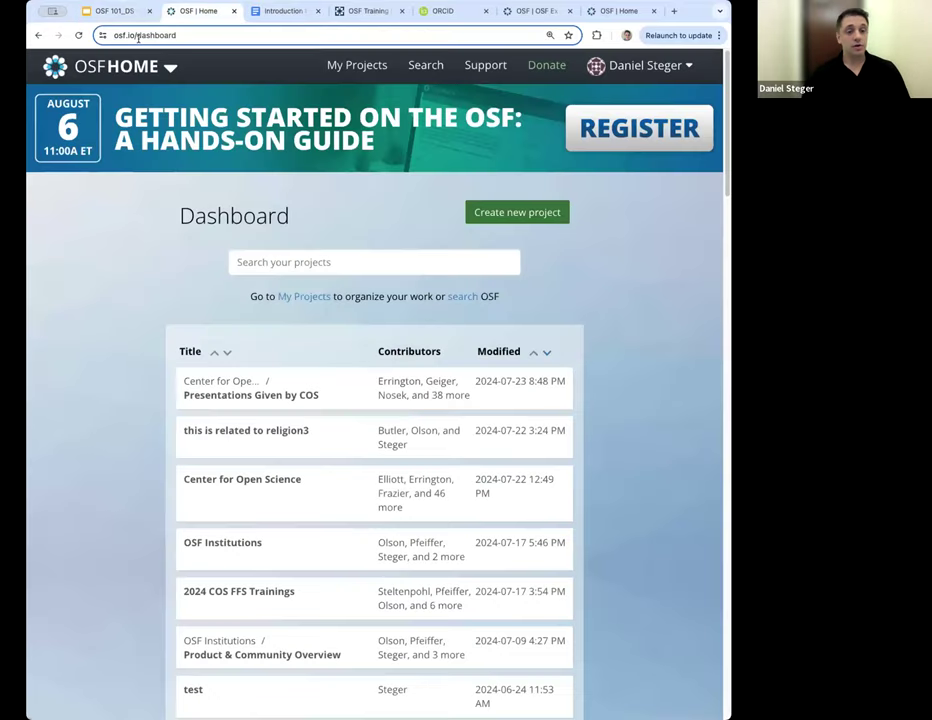
left_click(685, 66)
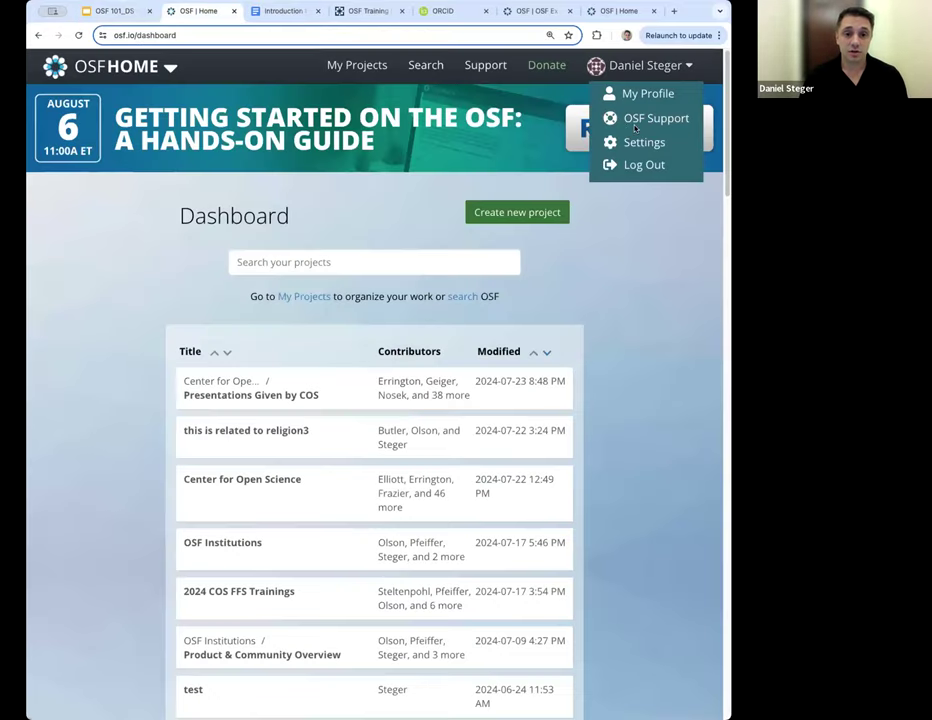
left_click(640, 164)
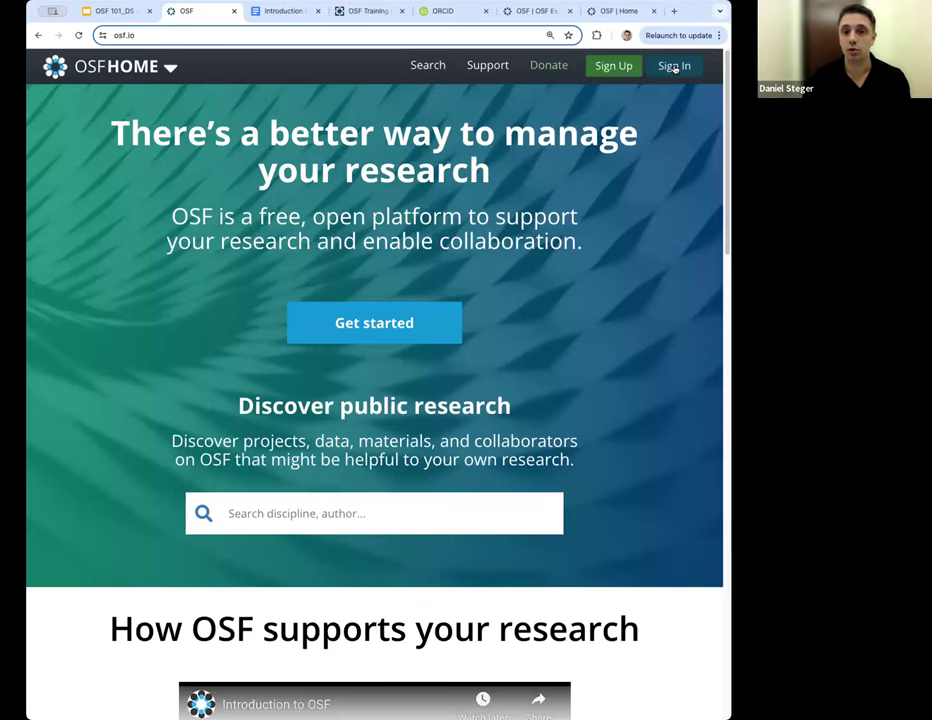
- Go from the OSF sign-in page to the Sign up page at osf.io/register
left_click(674, 66)
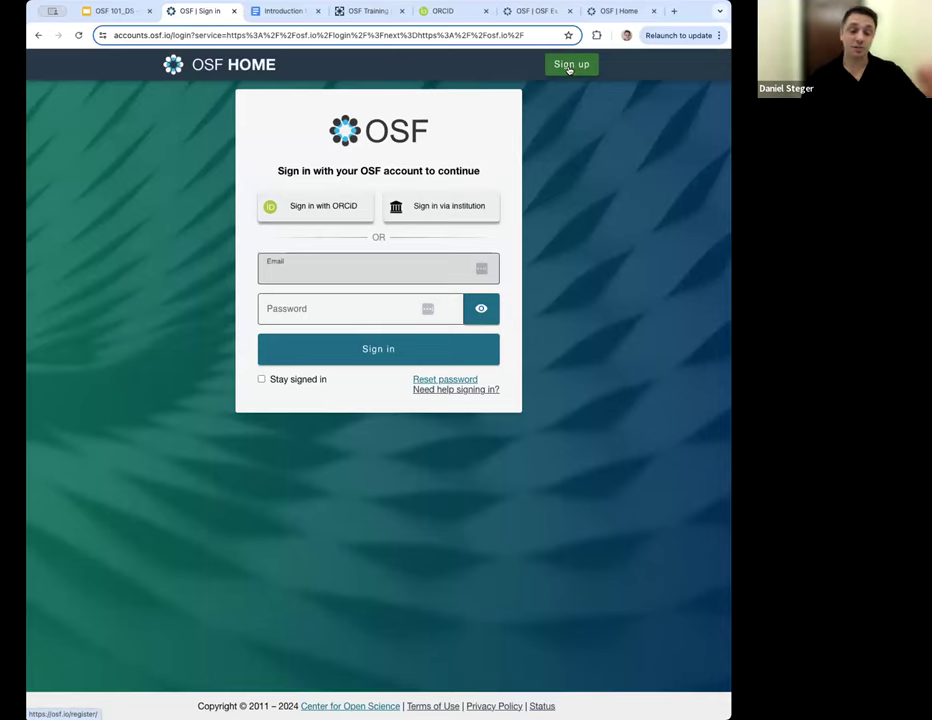
left_click(570, 66)
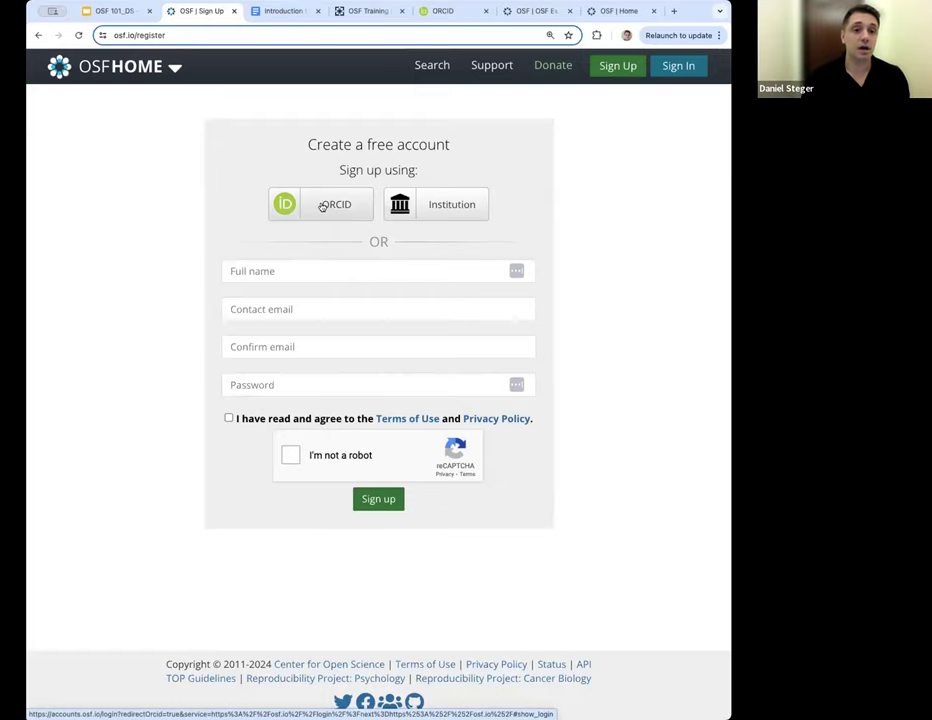
- Choose ORCID sign-up and sign in to ORCID with the account's email or iD and password
left_click(320, 213)
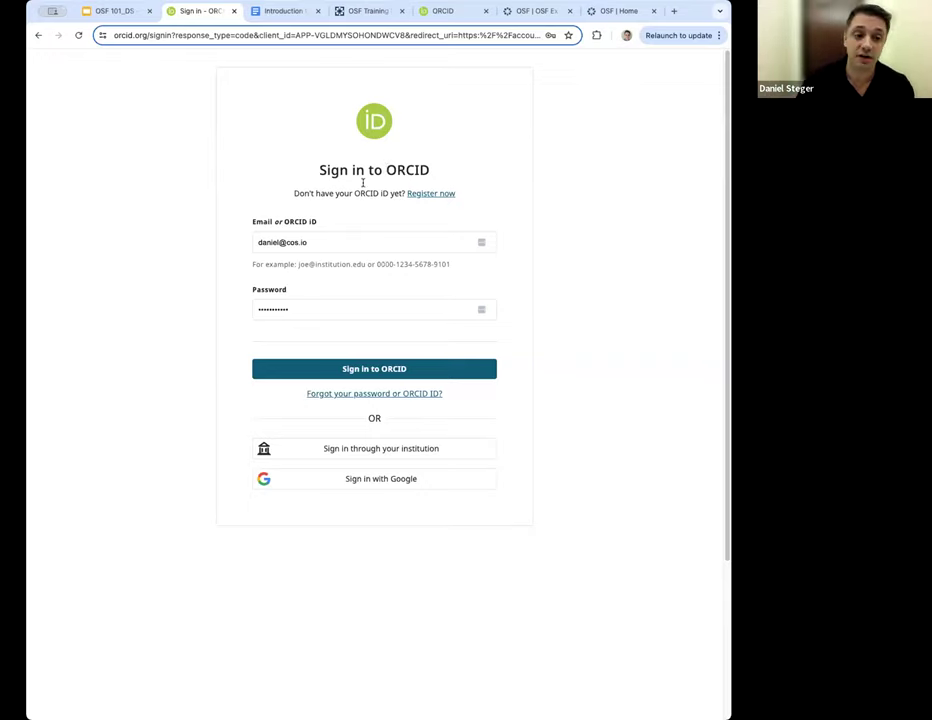
left_click(281, 242)
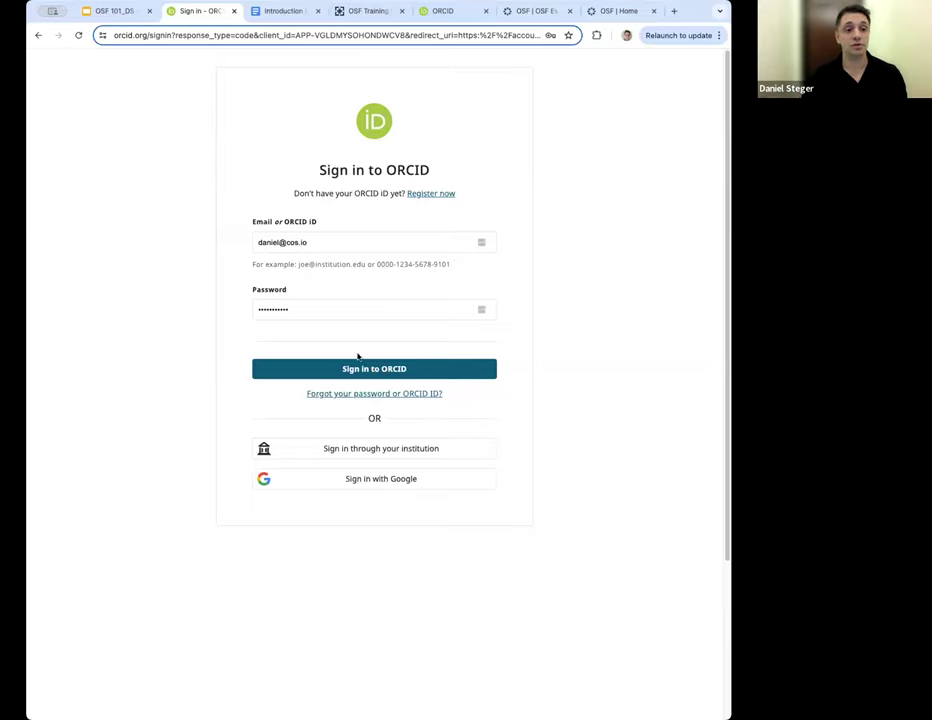
left_click(375, 368)
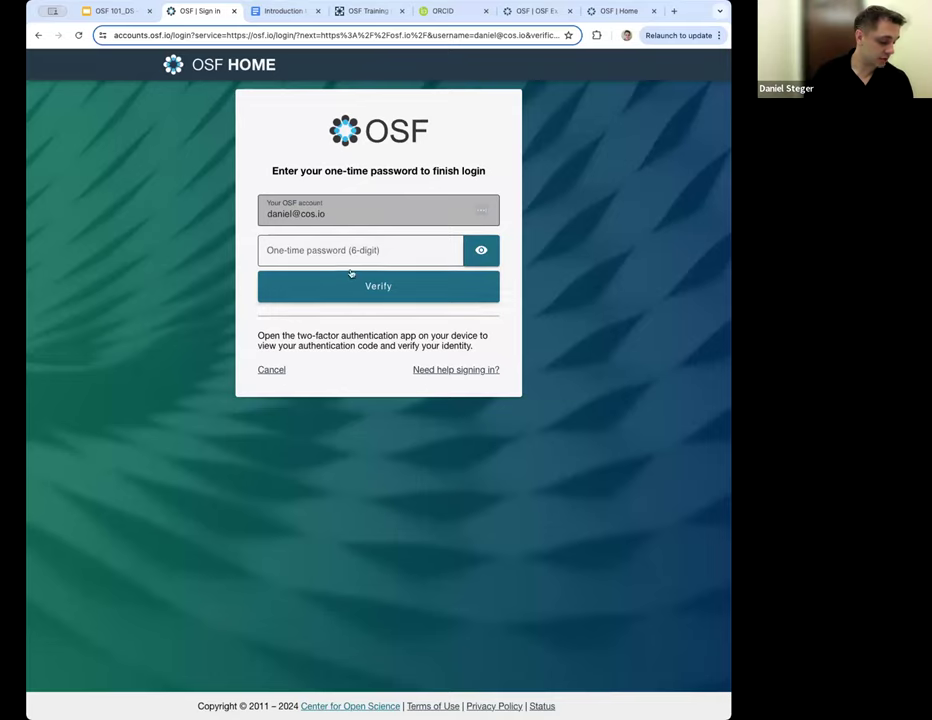
- Enter the six-digit one-time password, retype a fresh code after the first is rejected, and submit
left_click(318, 247)
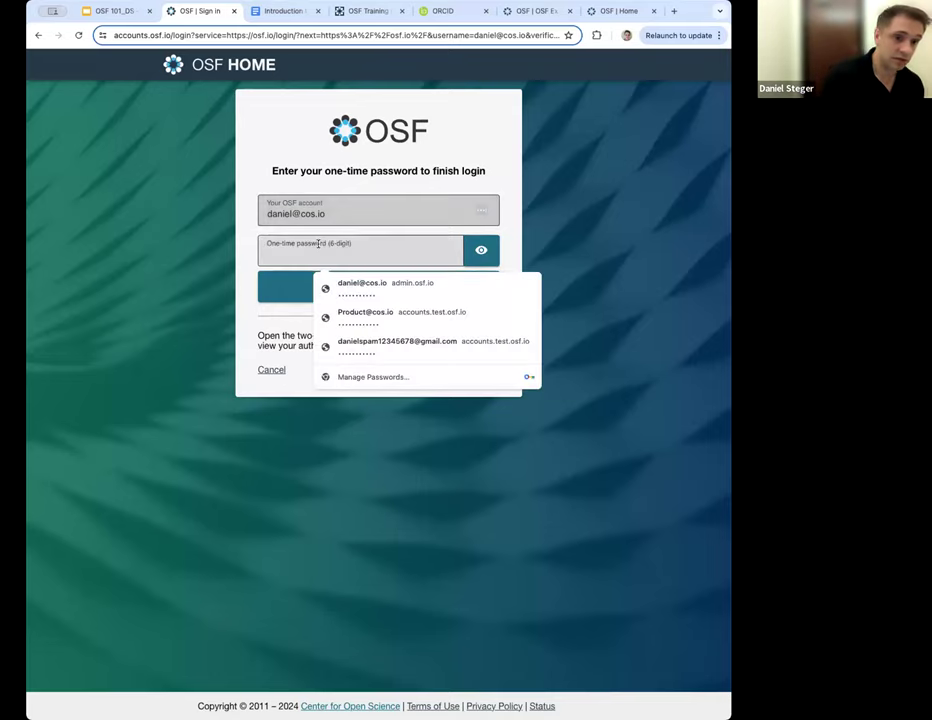
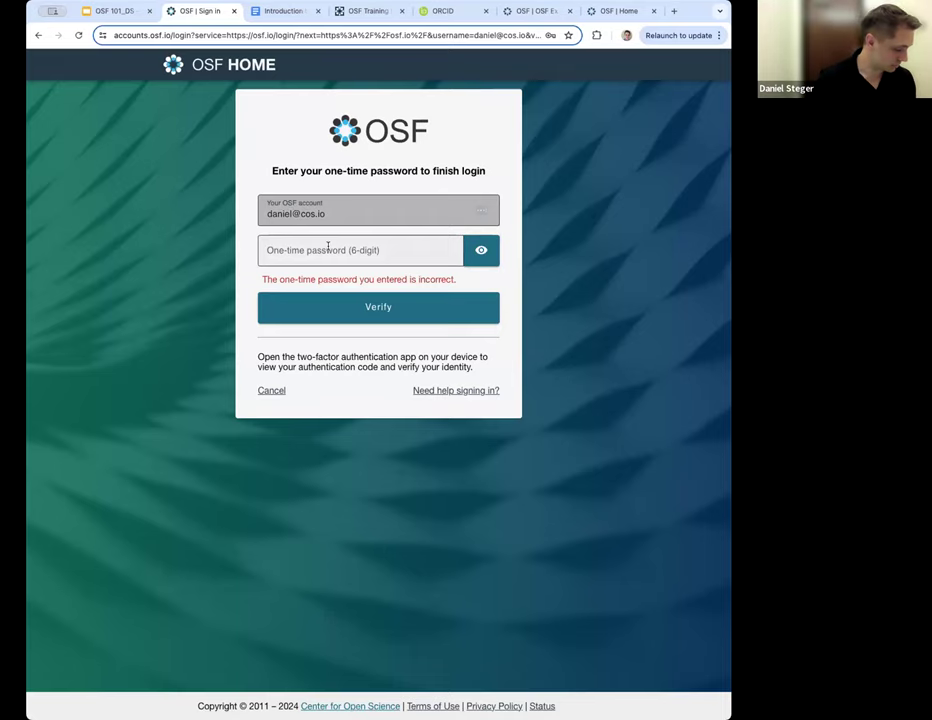
left_click(328, 247)
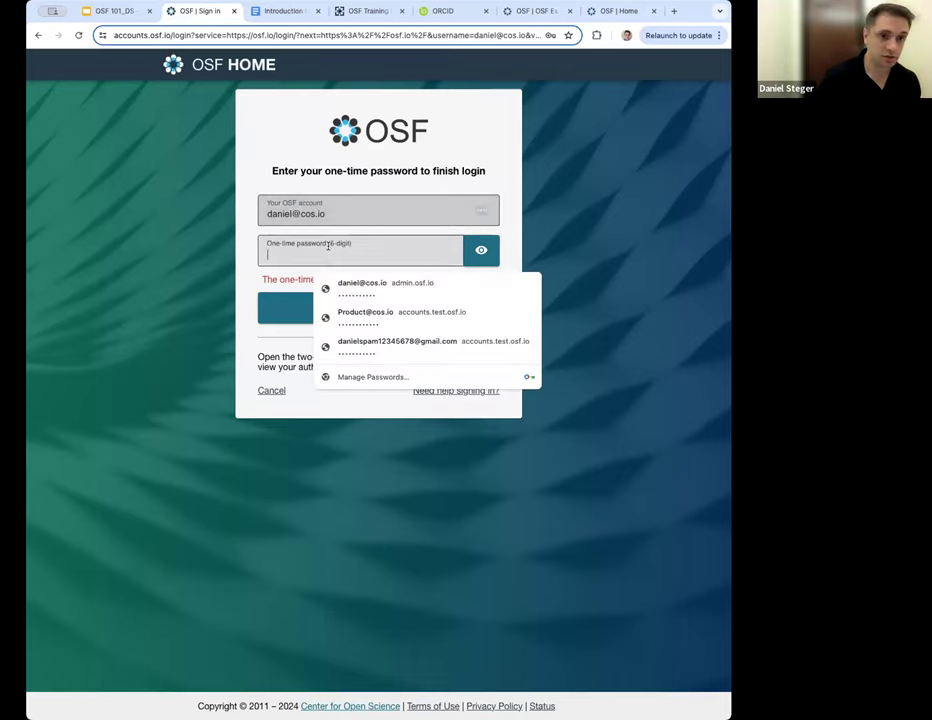
type("•••")
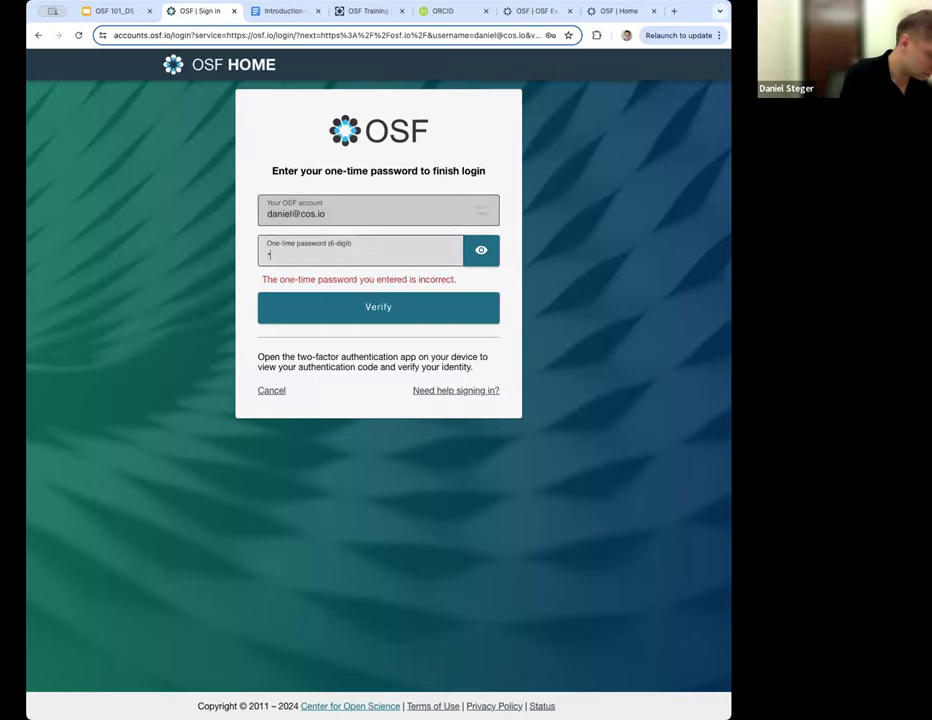
key("BackSpace")
key("BackSpace")
key("BackSpace")
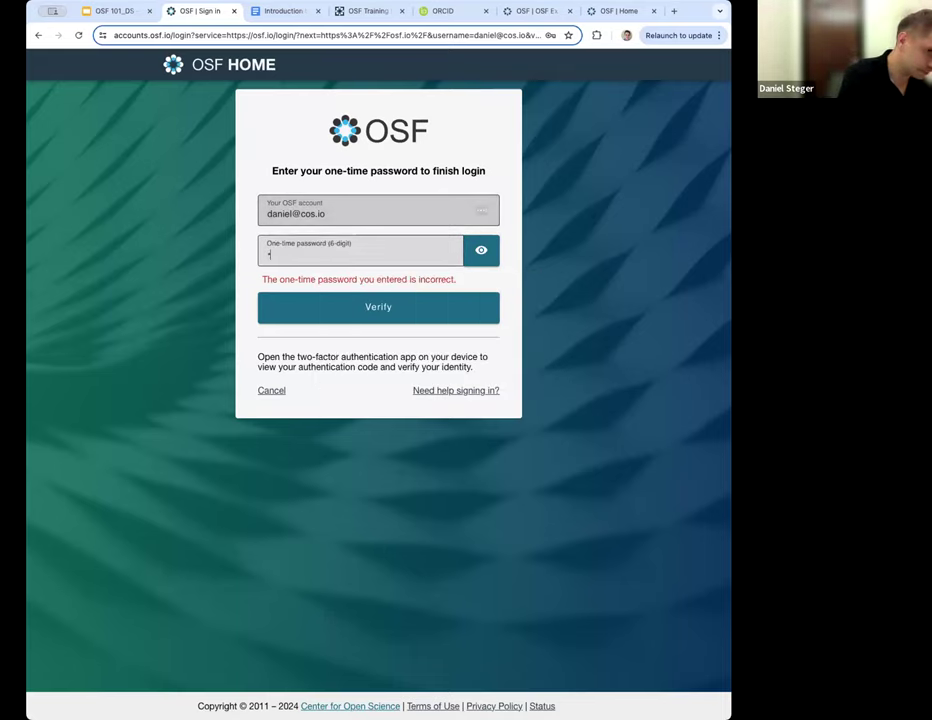
key("Escape")
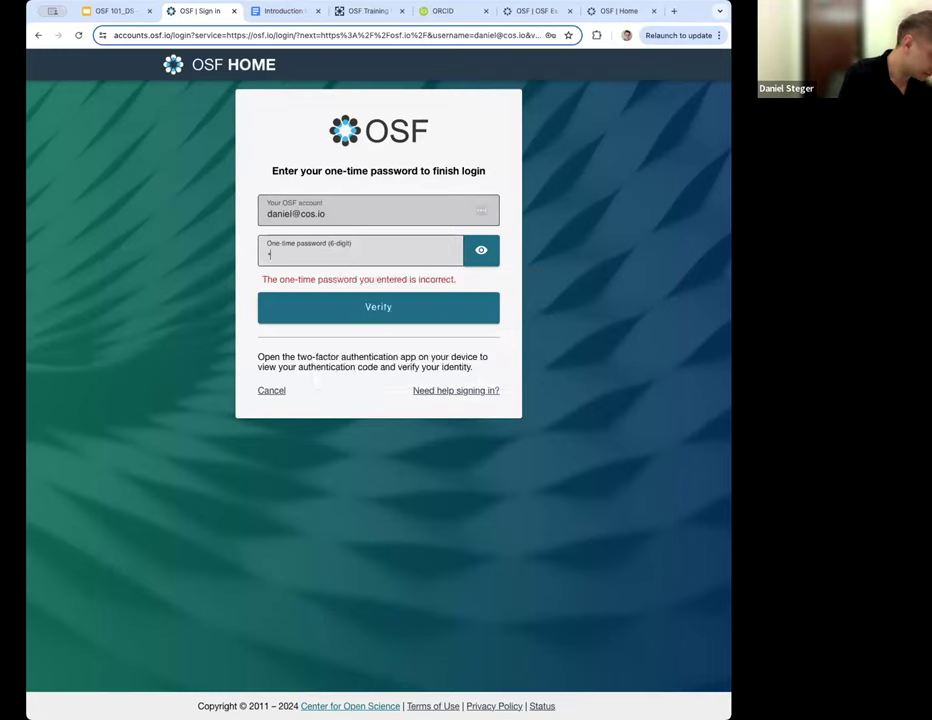
type("•••")
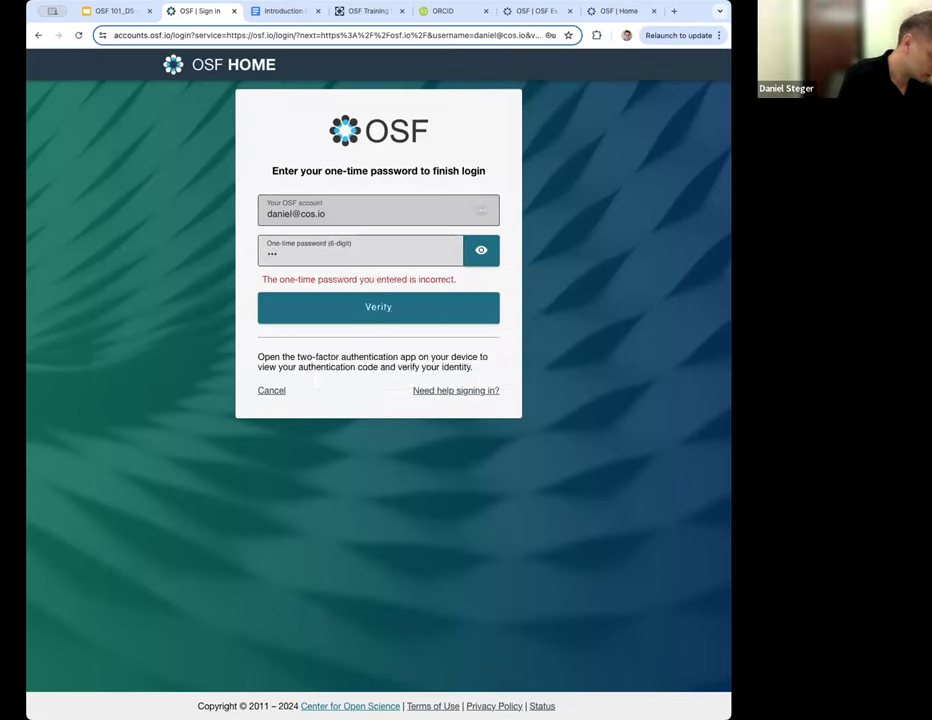
type("••")
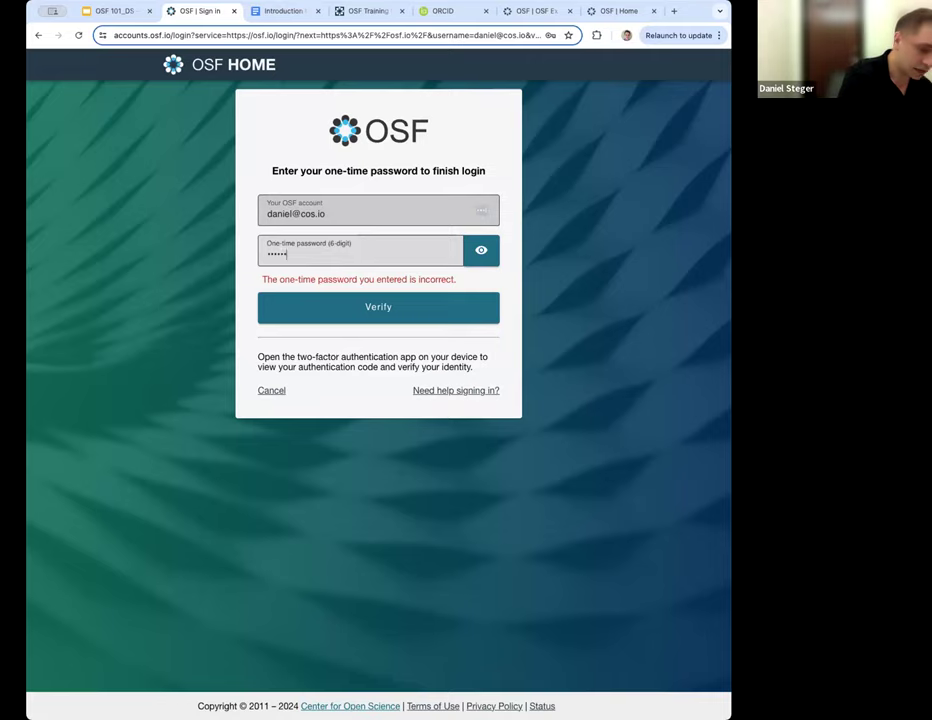
type("•")
key("Return")
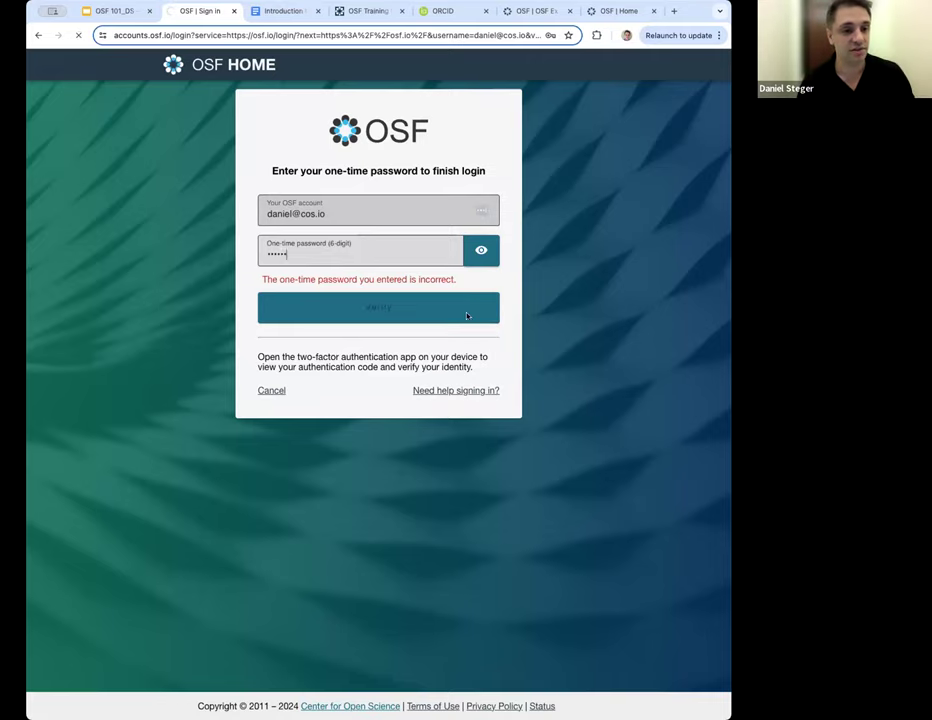
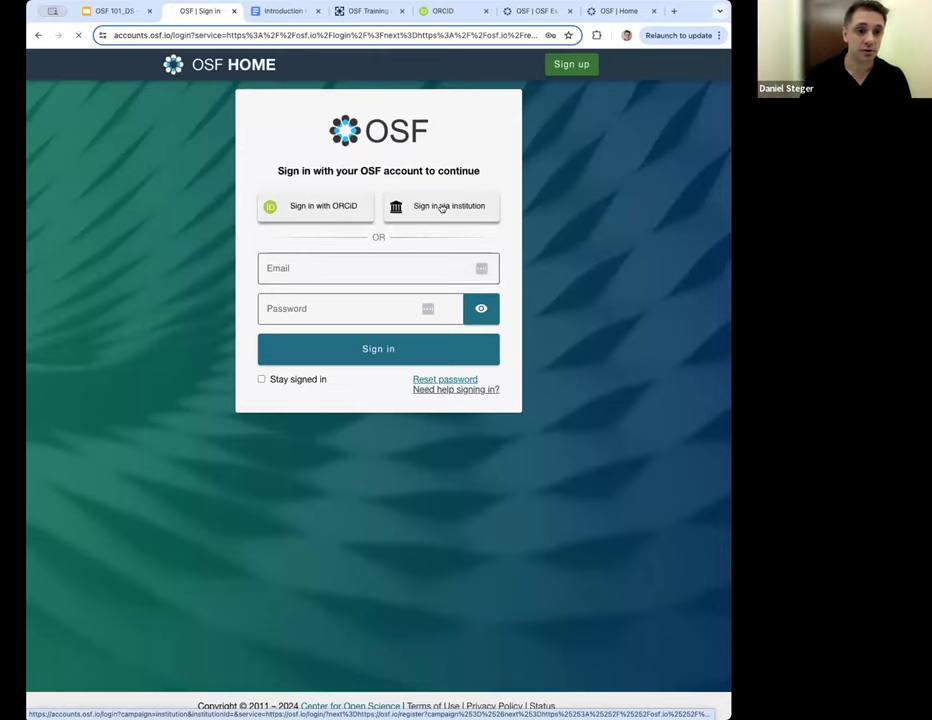
left_click(442, 207)
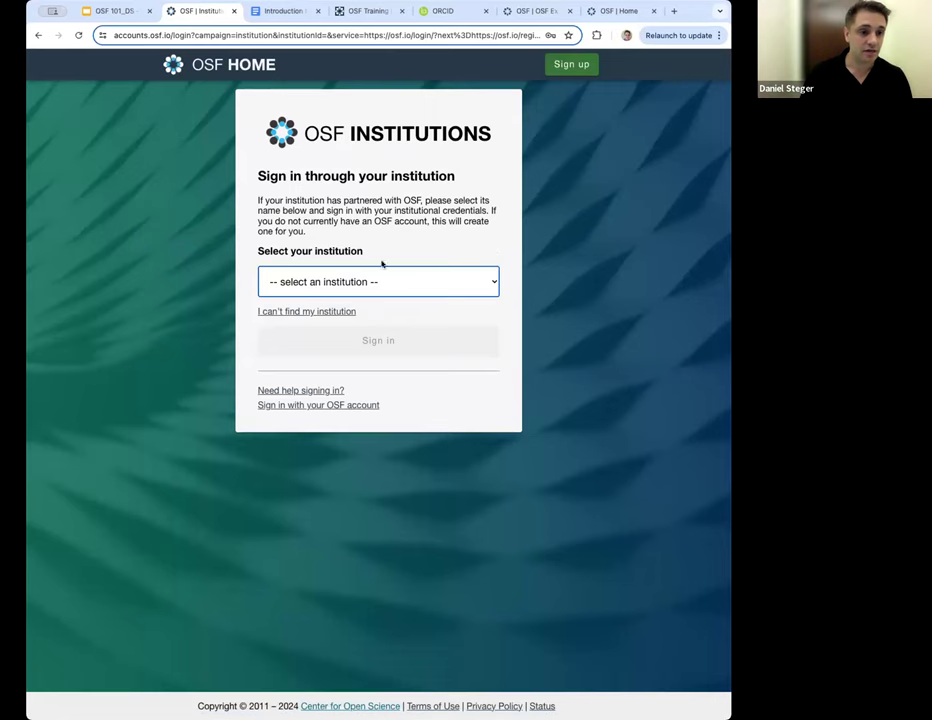
left_click(409, 287)
scroll(370, 562, "down", 8)
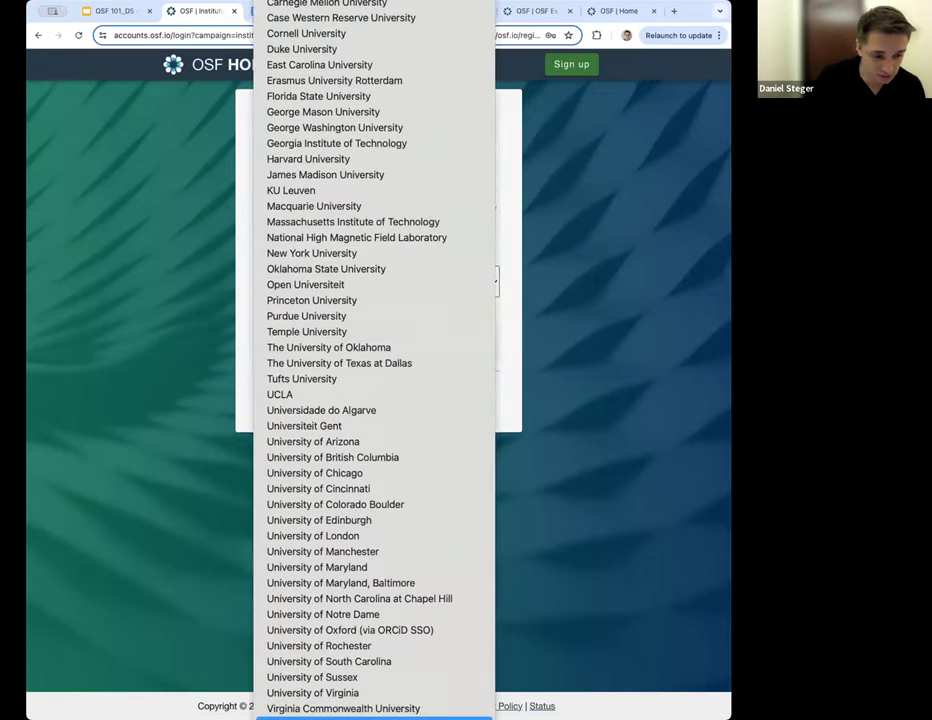
left_click(372, 716)
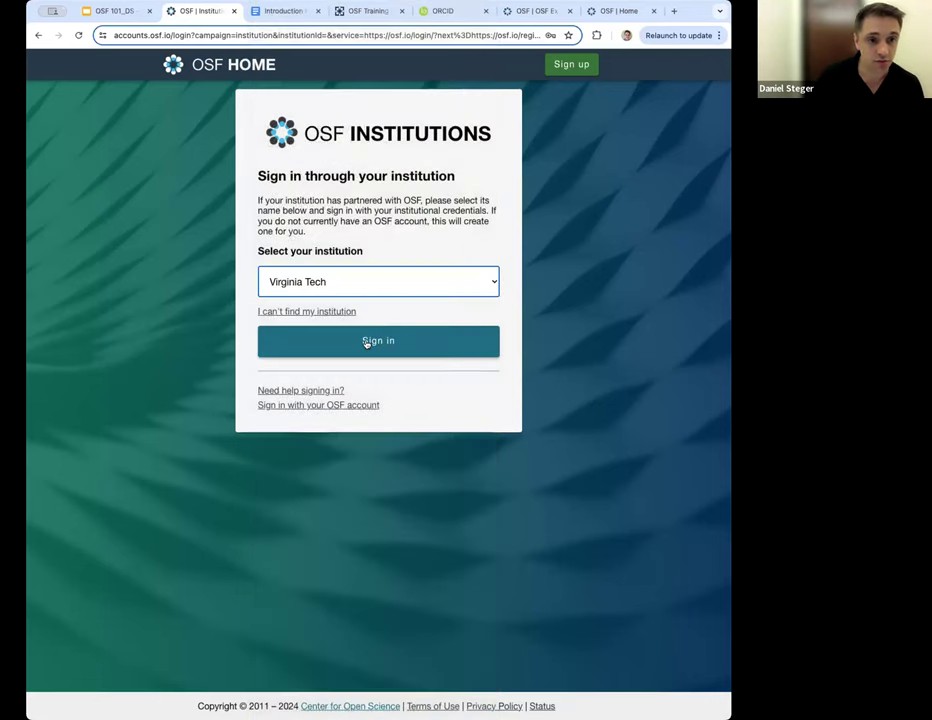
left_click(367, 342)
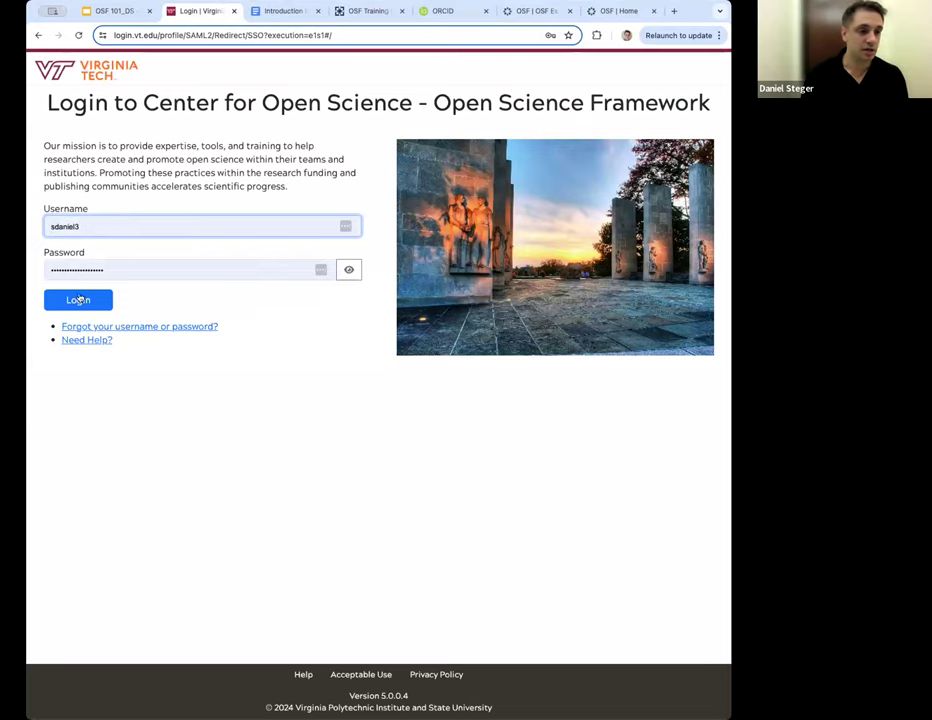
left_click(82, 300)
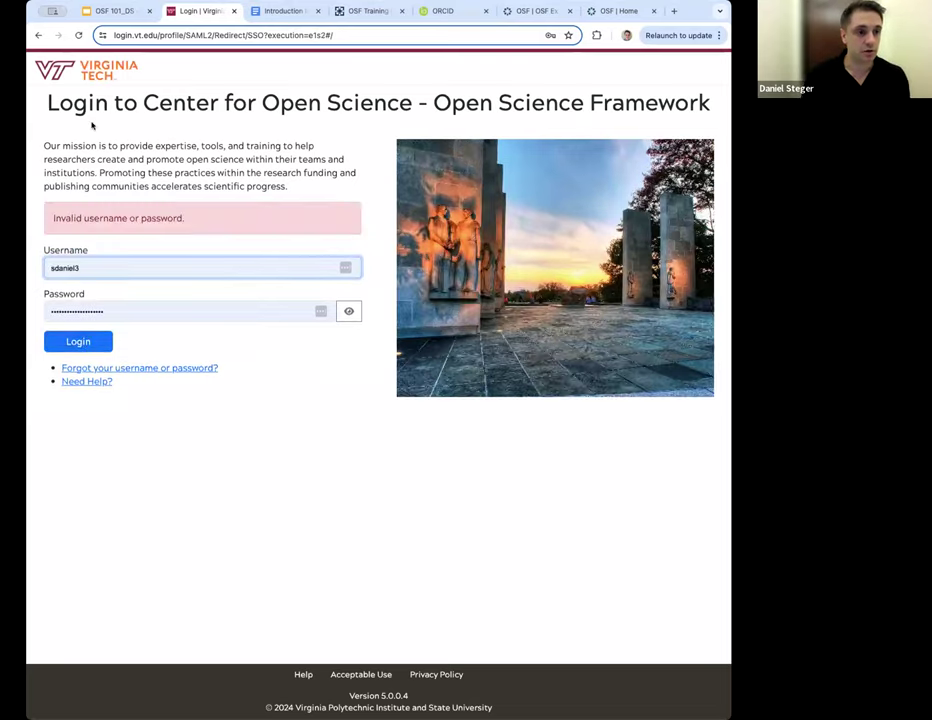
left_click(40, 35)
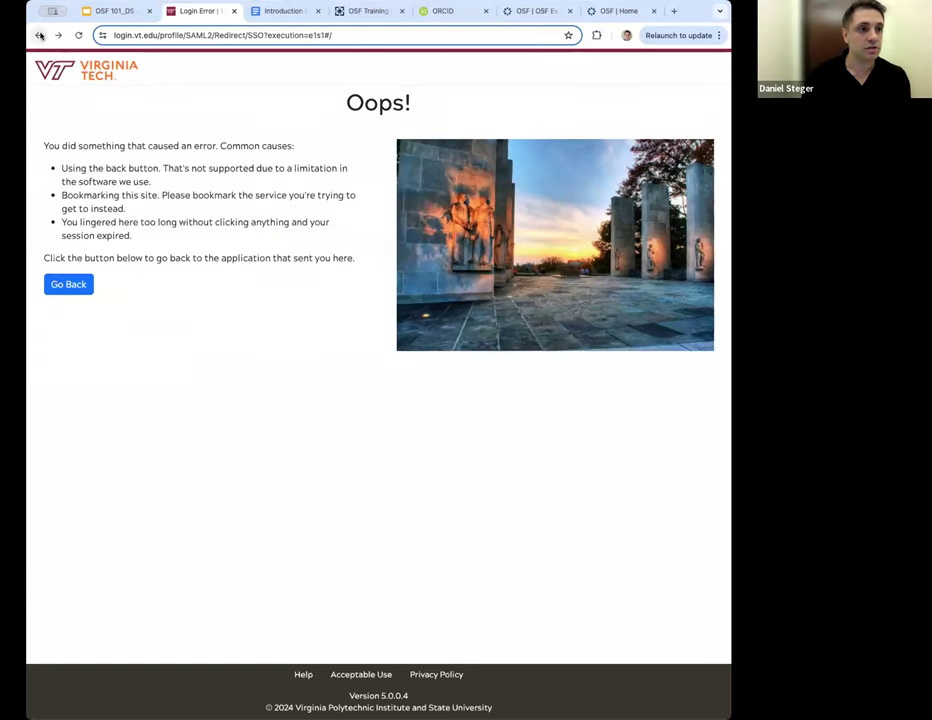
left_click(40, 35)
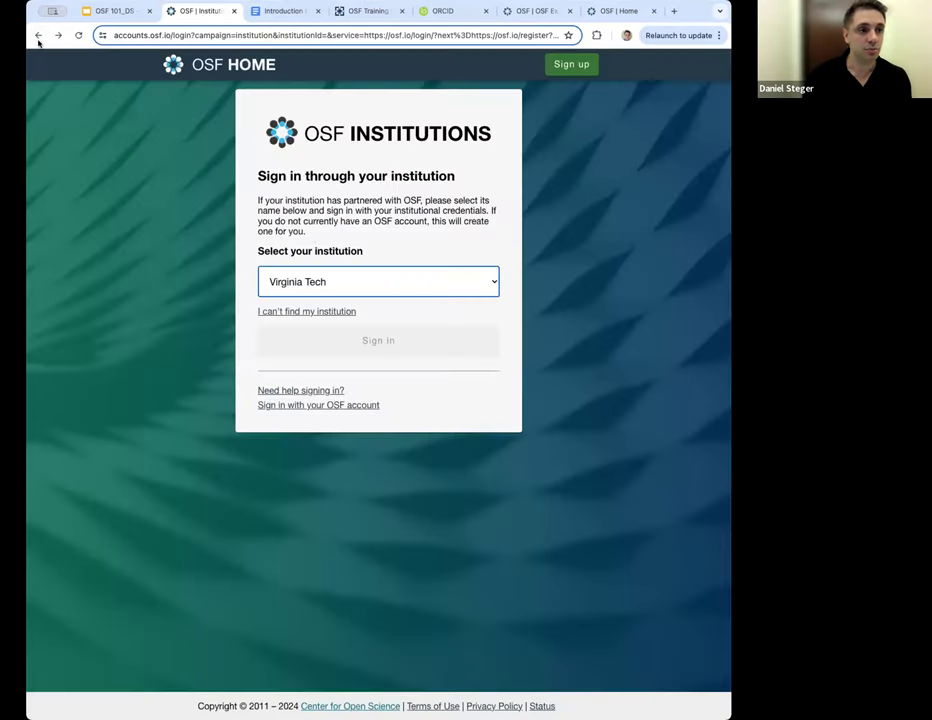
left_click(37, 35)
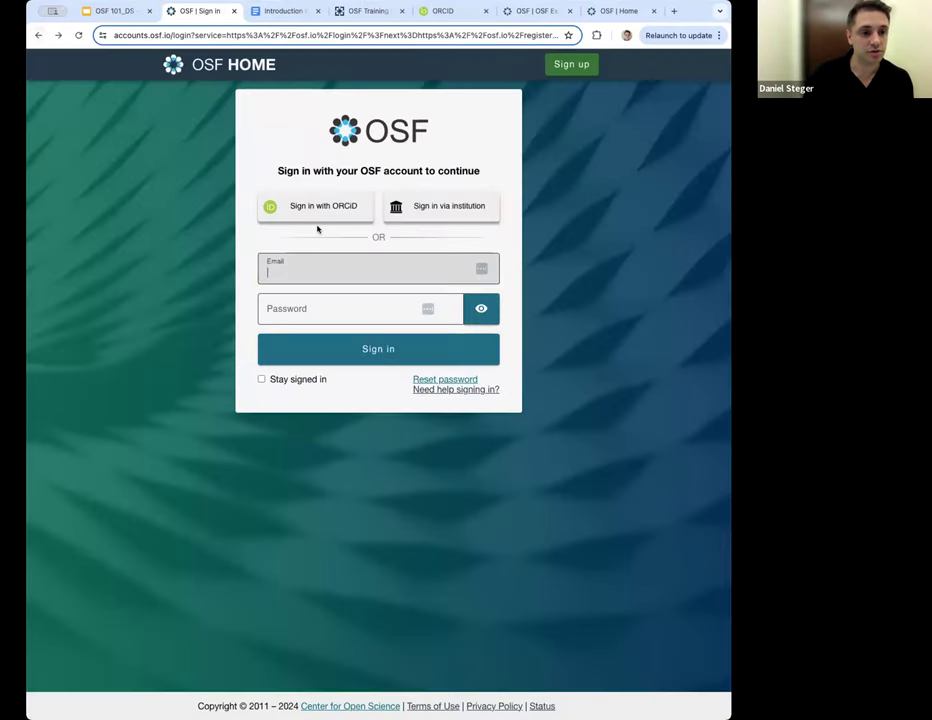
- Sign in with the saved login and submit the six-digit one-time password
left_click(300, 266)
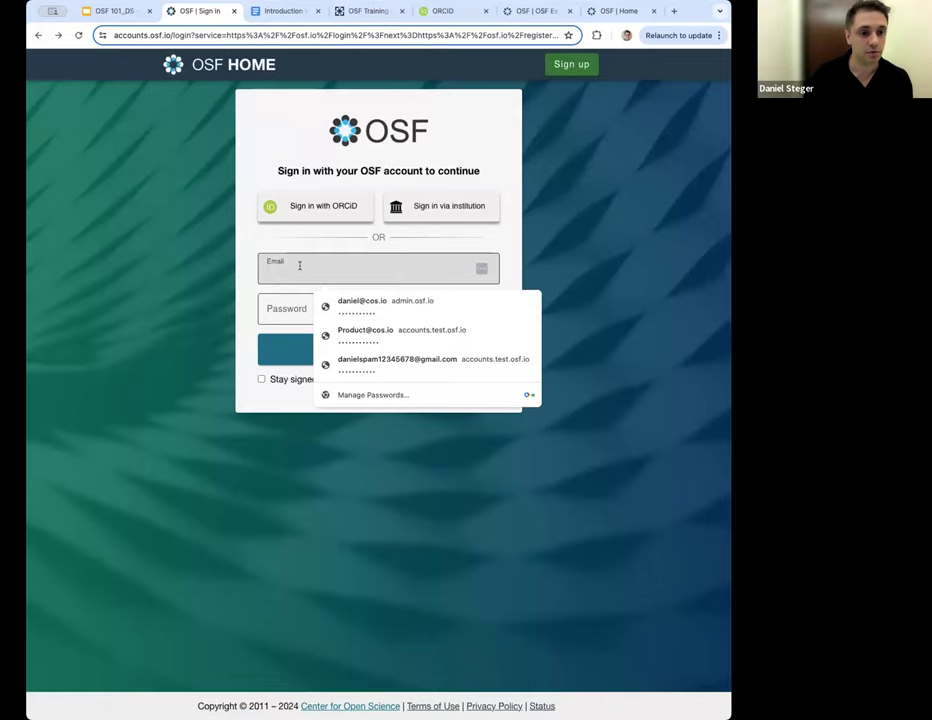
left_click(338, 301)
left_click(312, 352)
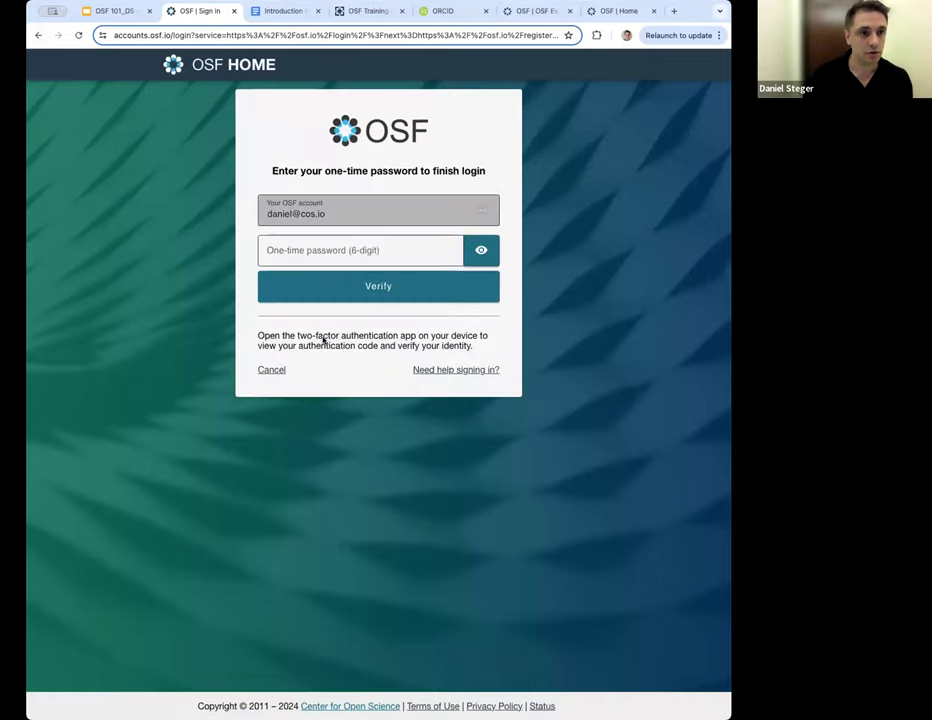
left_click(322, 260)
left_click(557, 259)
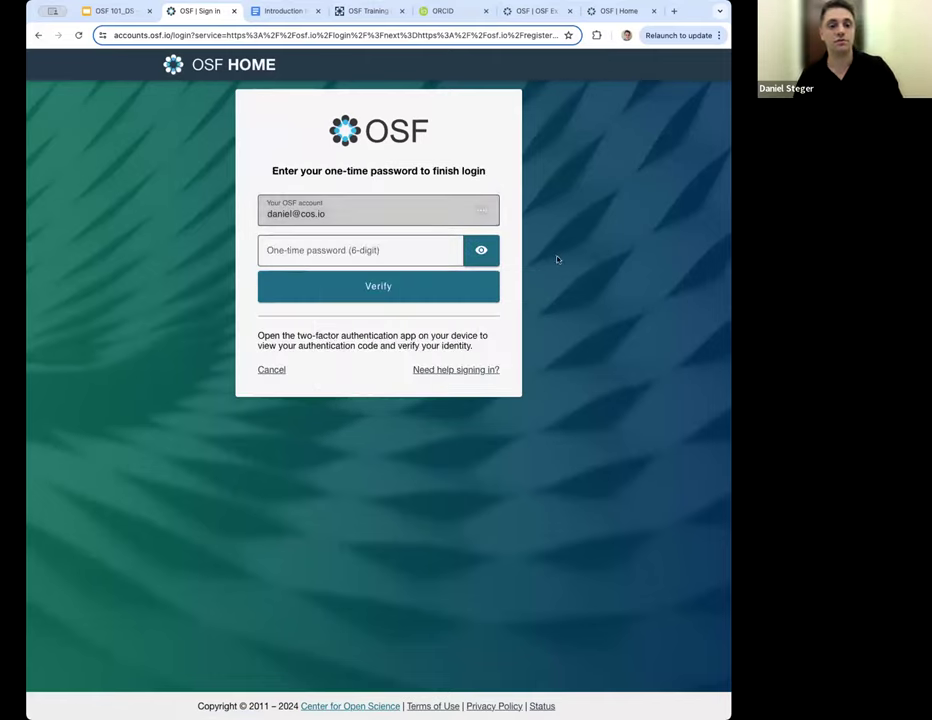
left_click(346, 260)
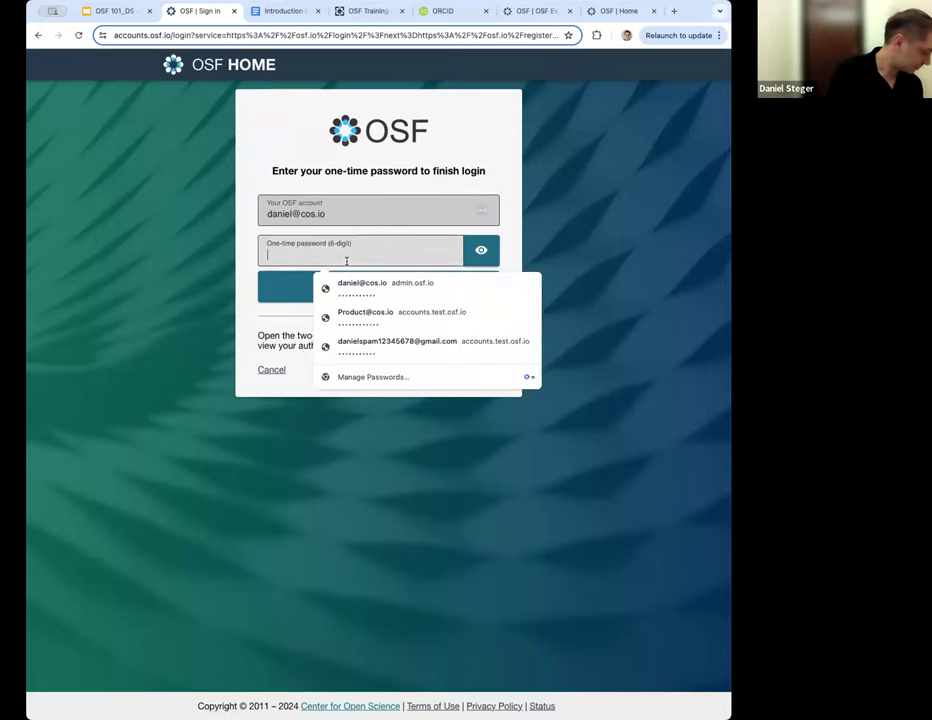
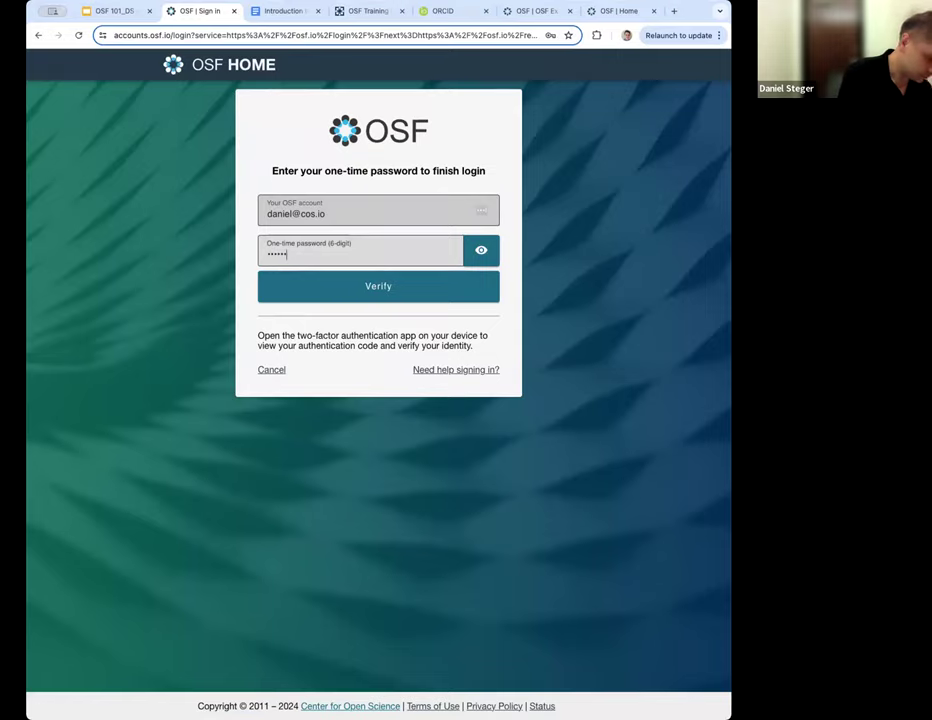
key("Return")
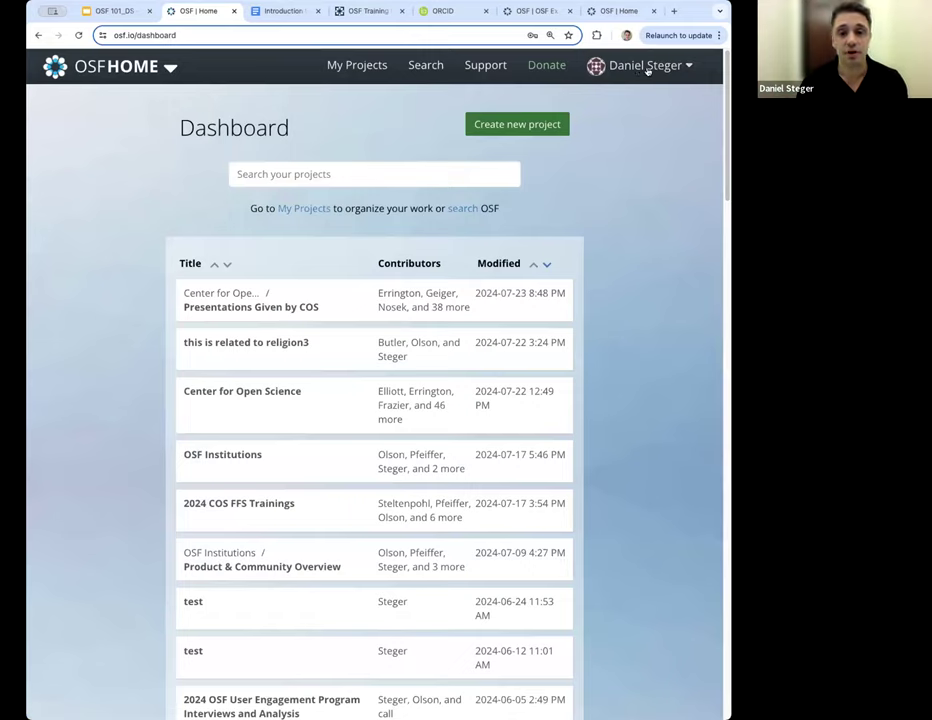
- Show the account options under the user name on the Dashboard
left_click(688, 67)
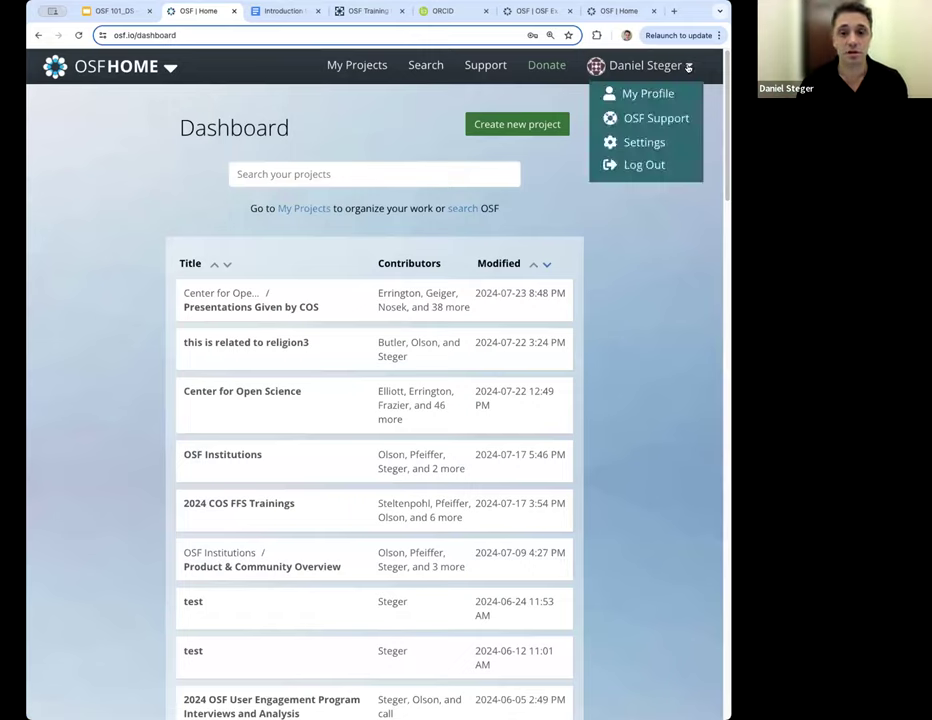
right_click(646, 97)
key("Escape")
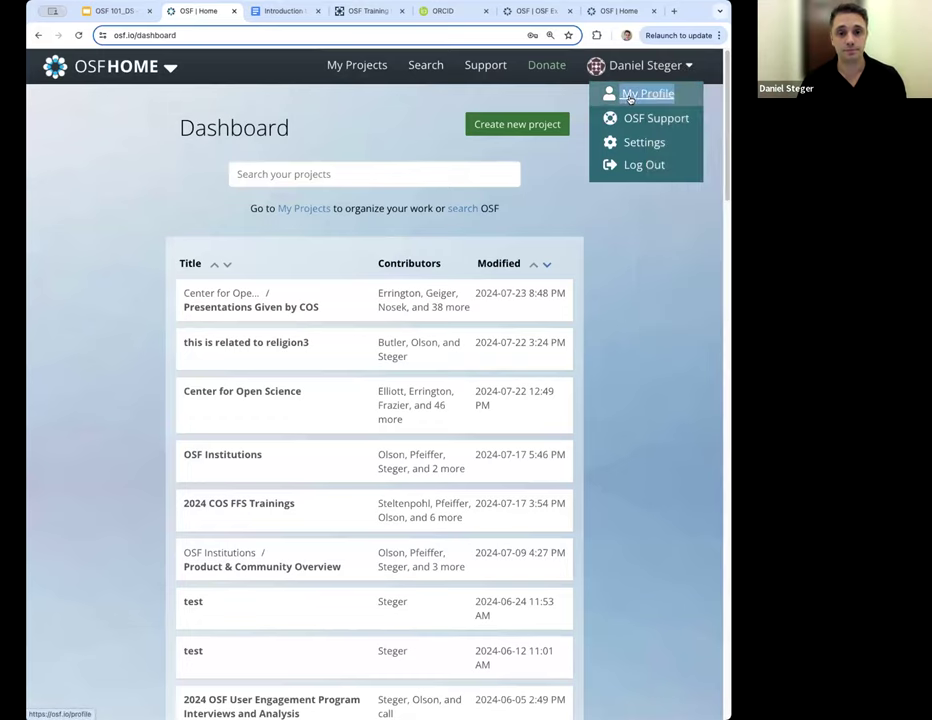
- Go from the profile page to Profile information settings, showing the full, given and family name fields
left_click(631, 97)
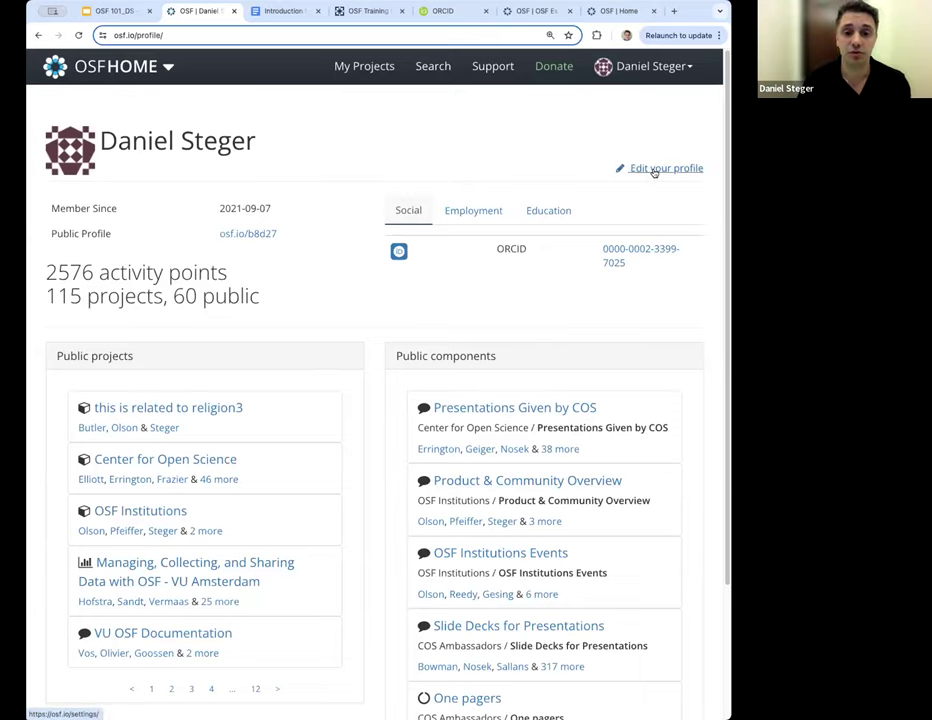
right_click(654, 172)
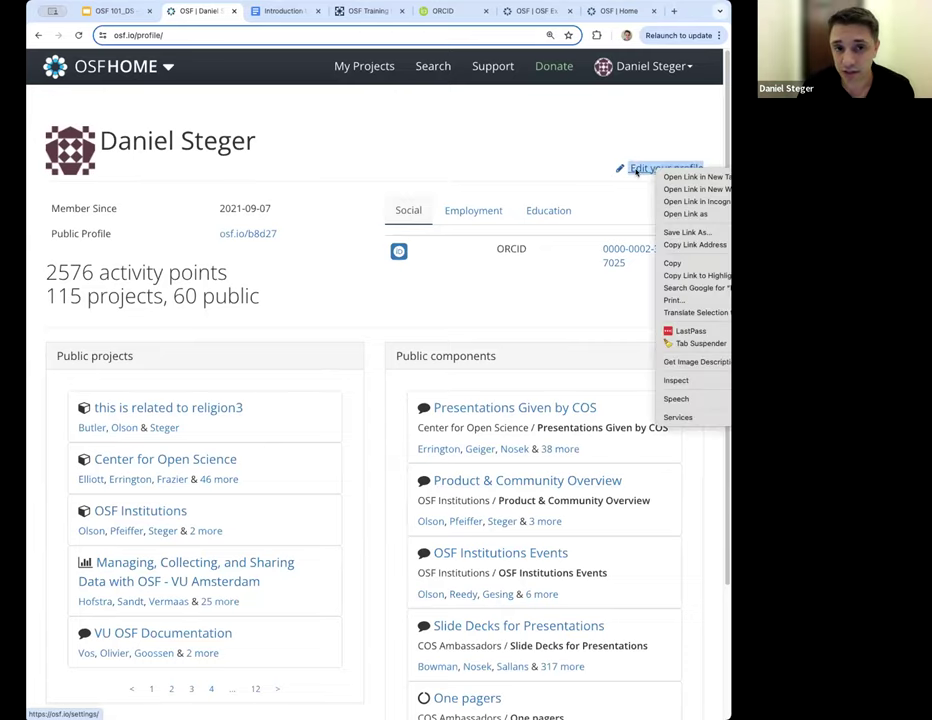
key("Escape")
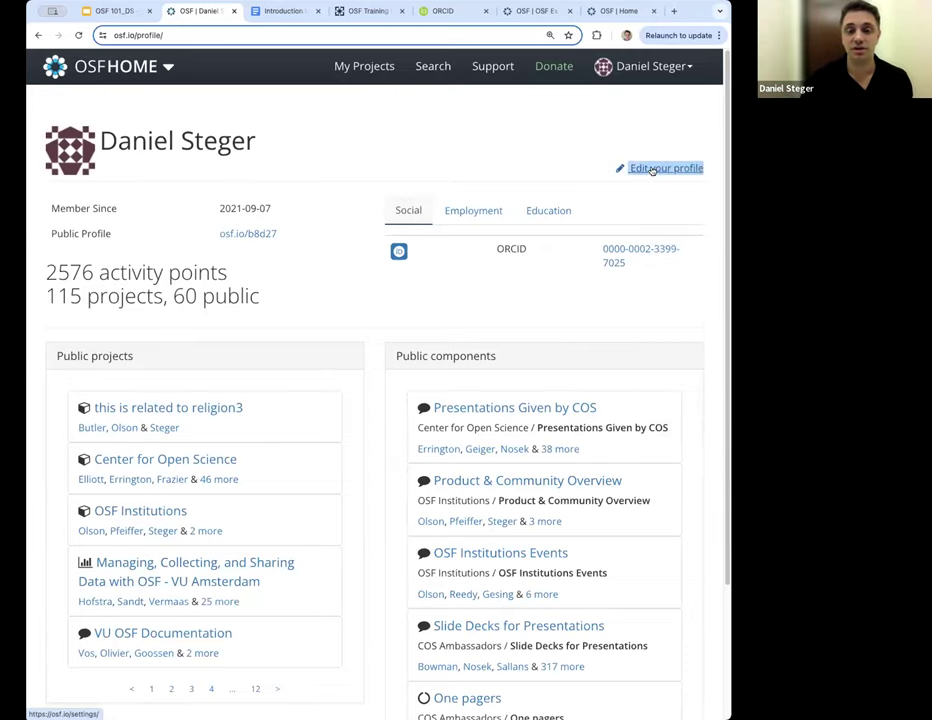
right_click(653, 171)
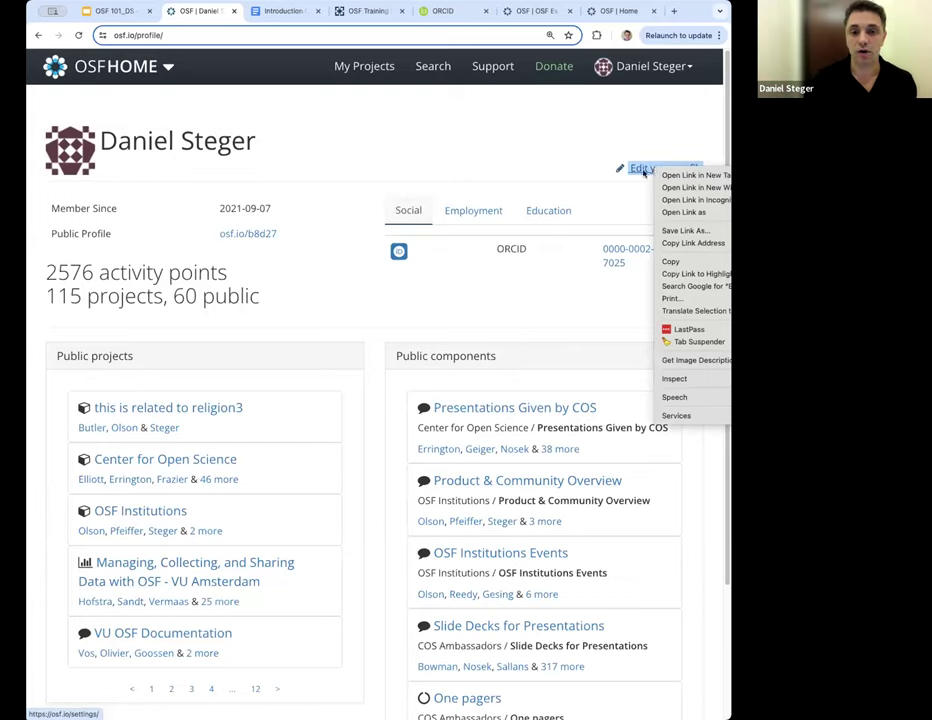
key("Escape")
left_click(652, 170)
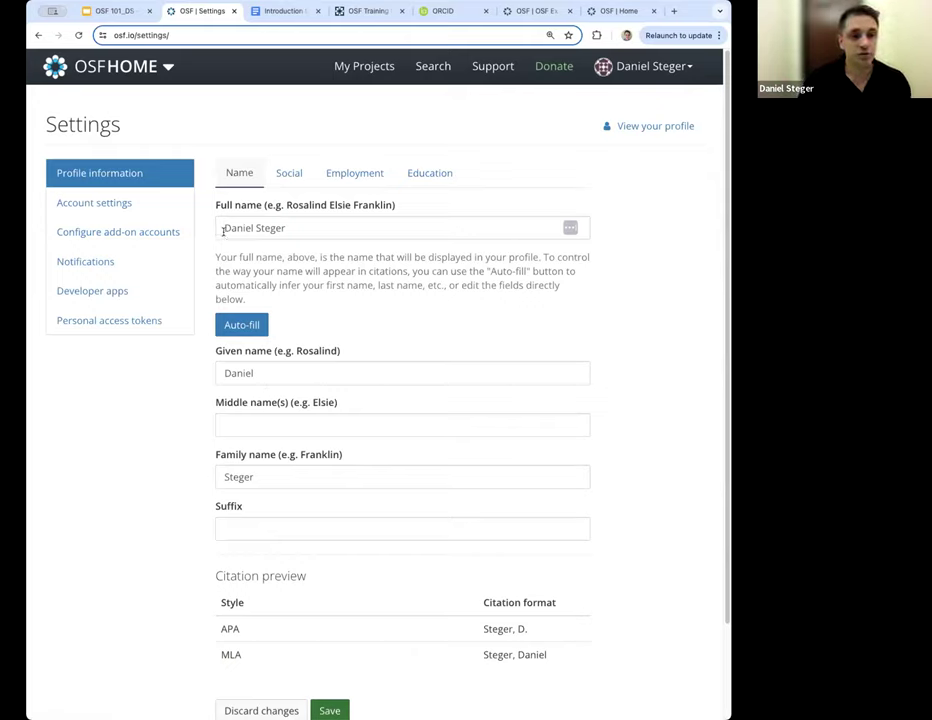
- Switch Profile information to the Social tab and review the ORCID iD and other profile IDs
left_click(222, 228)
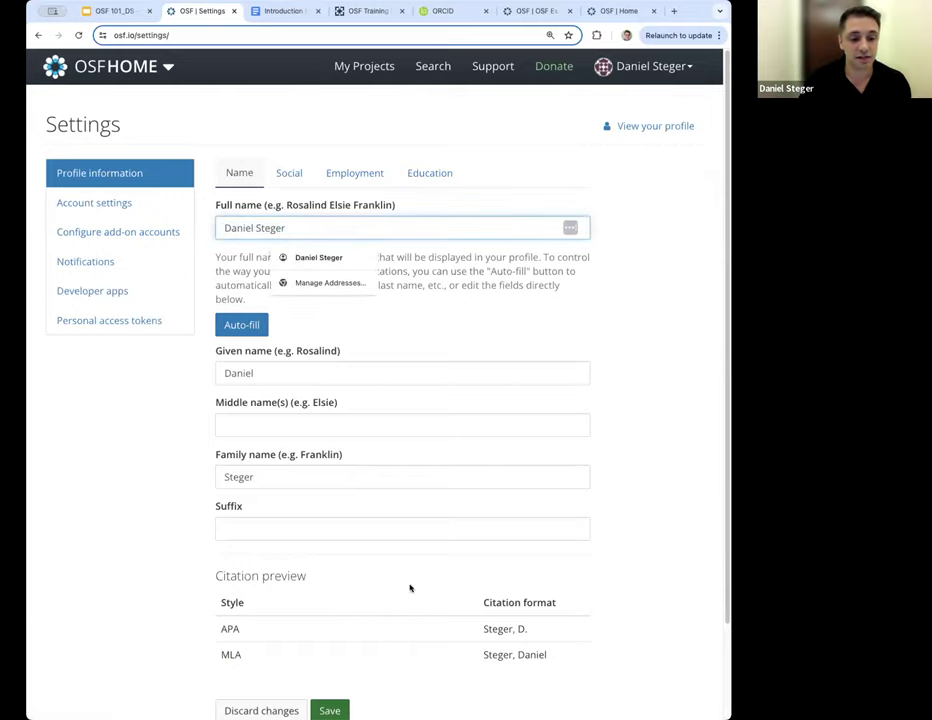
scroll(468, 612, "down", 1)
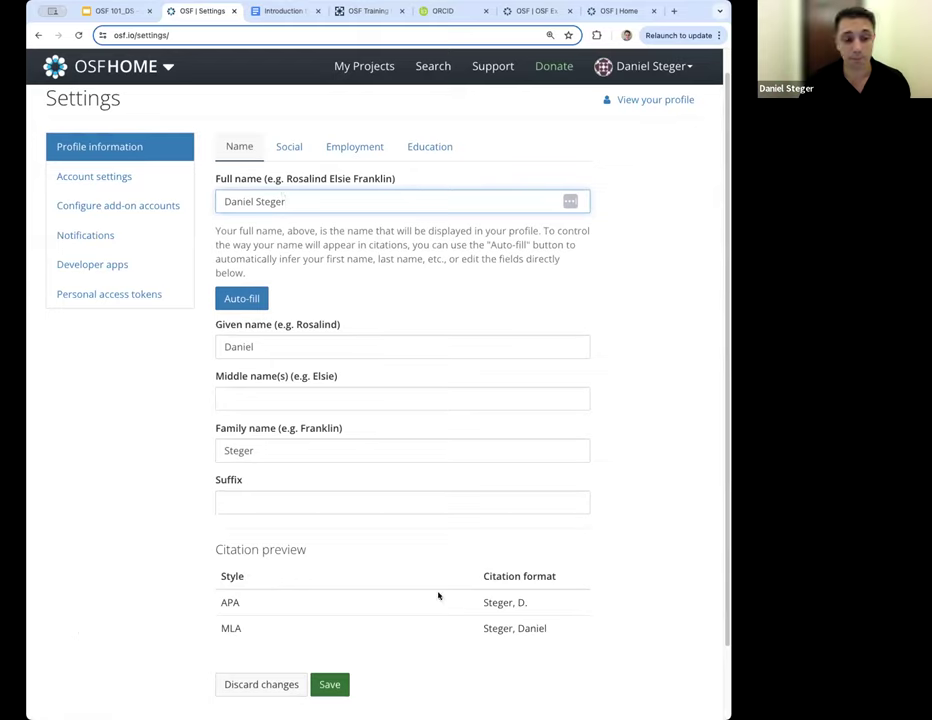
scroll(407, 531, "down", 1)
scroll(407, 531, "down", 2)
scroll(406, 518, "up", 3)
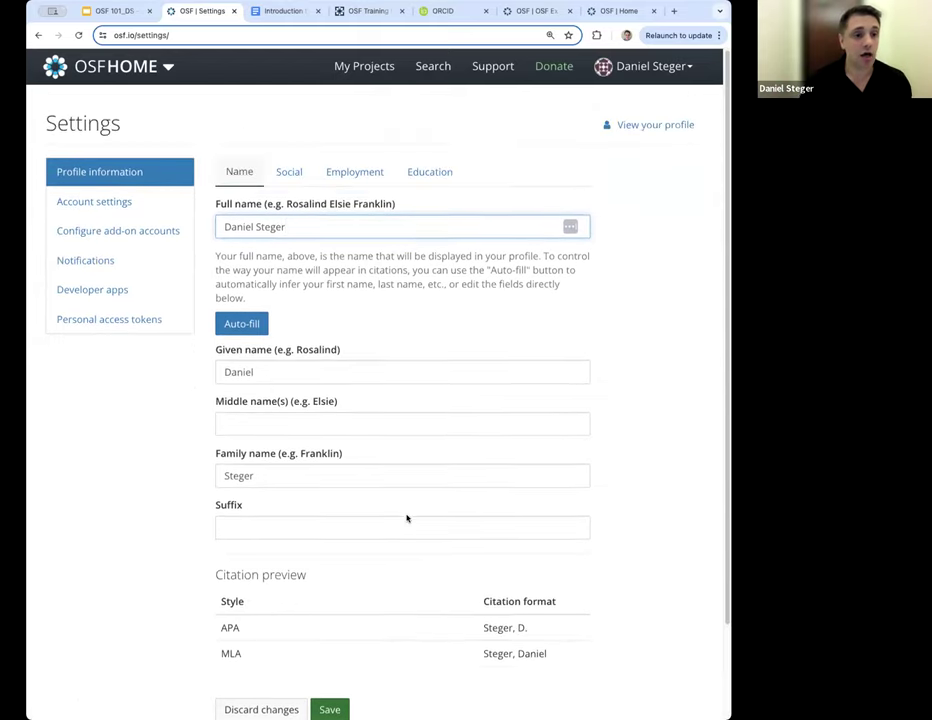
left_click(296, 176)
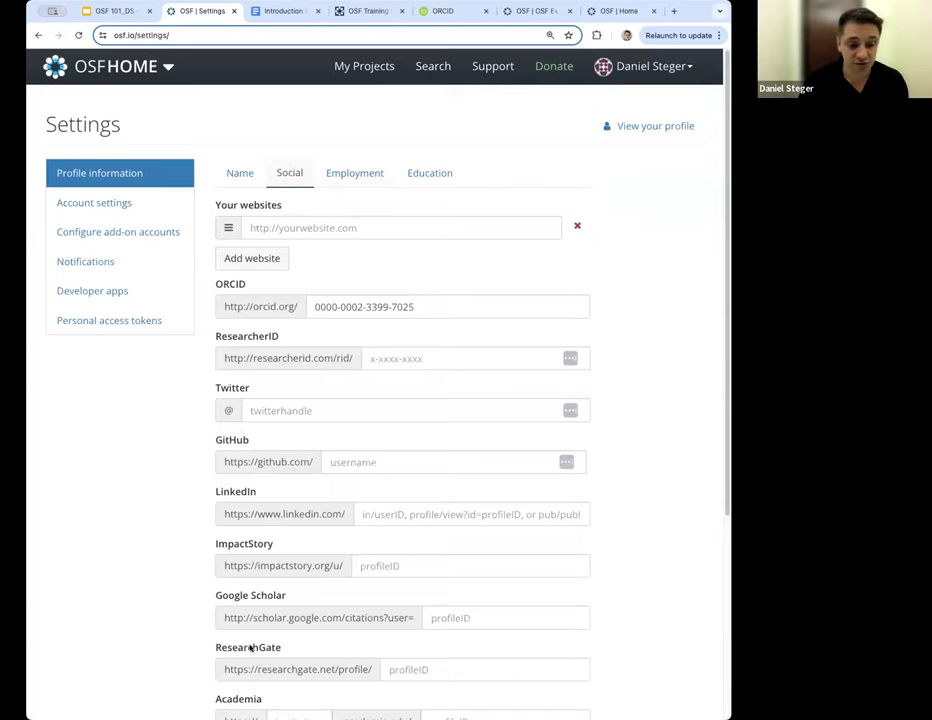
scroll(335, 596, "down", 3)
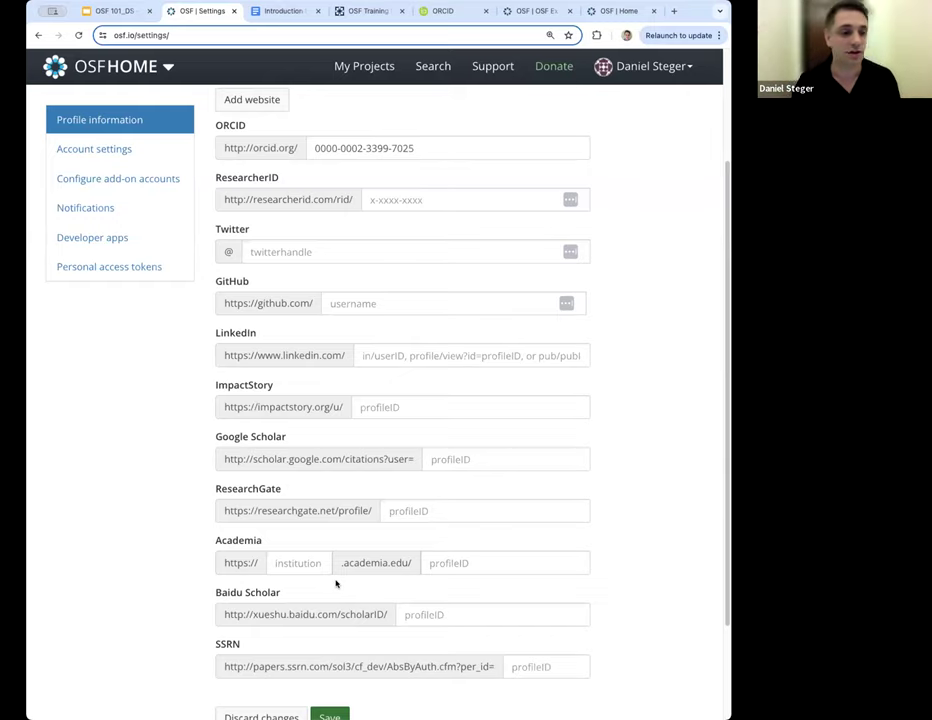
scroll(323, 533, "down", 2)
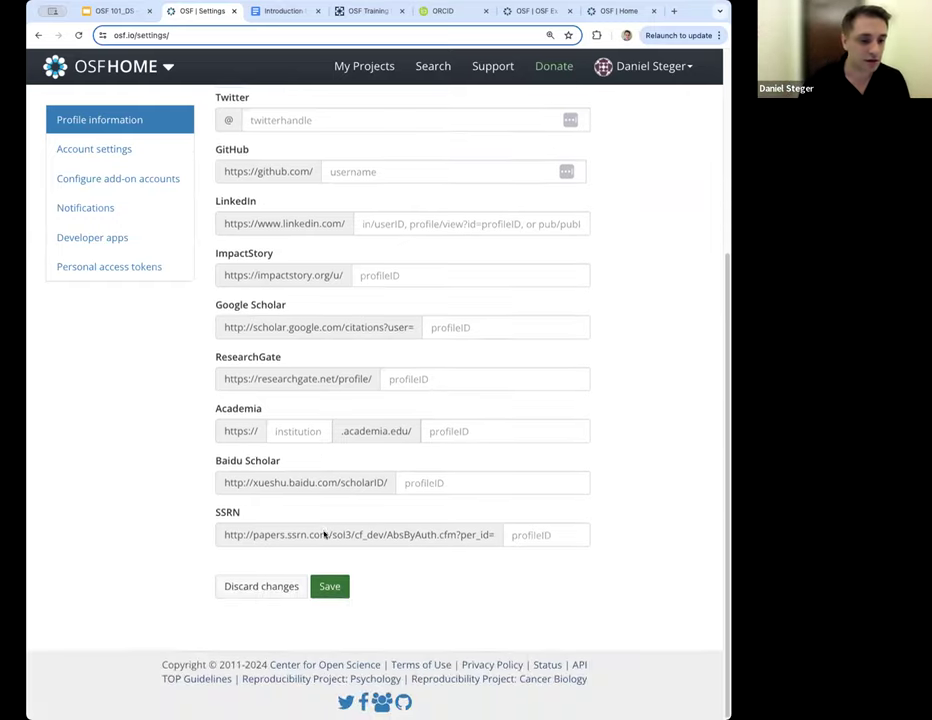
scroll(323, 533, "up", 1)
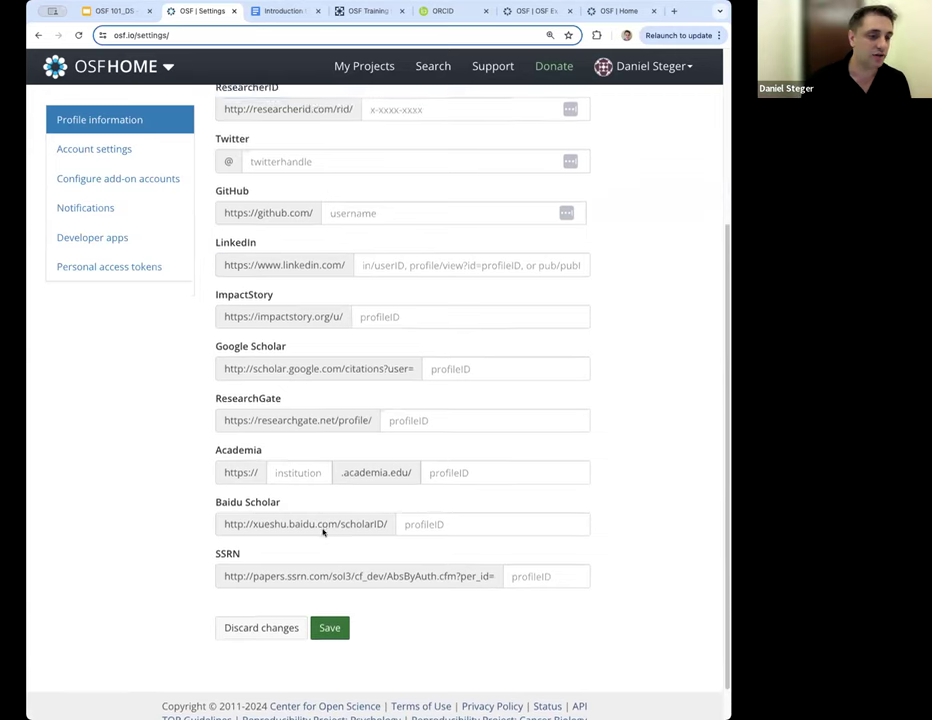
- Review Account settings down to Deactivate account, then return to the Dashboard via the OSF HOME logo
left_click(129, 158)
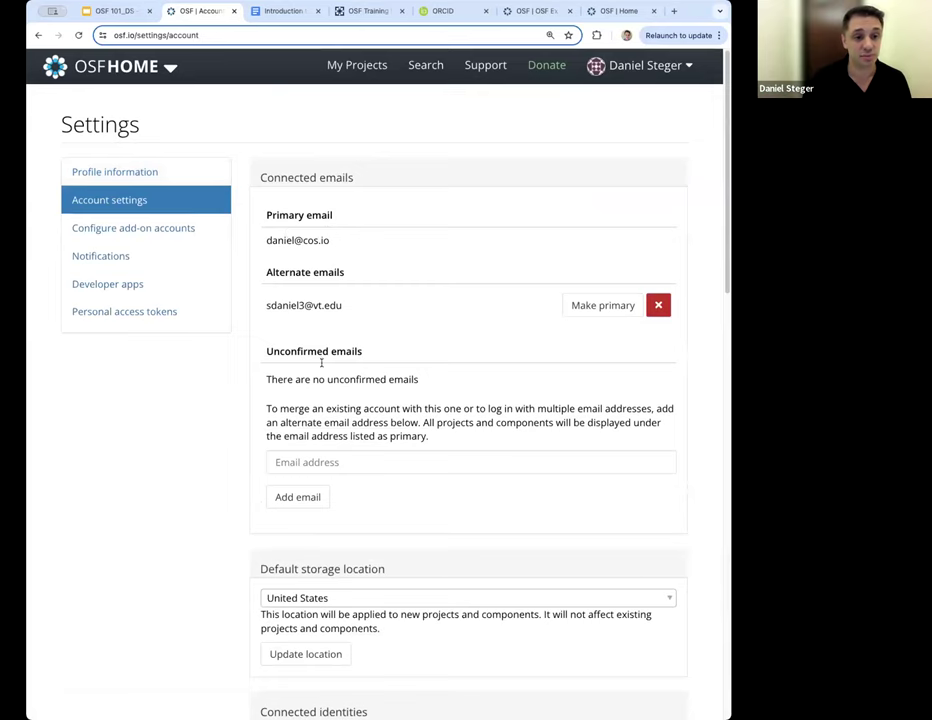
scroll(329, 433, "down", 1)
scroll(437, 281, "down", 3)
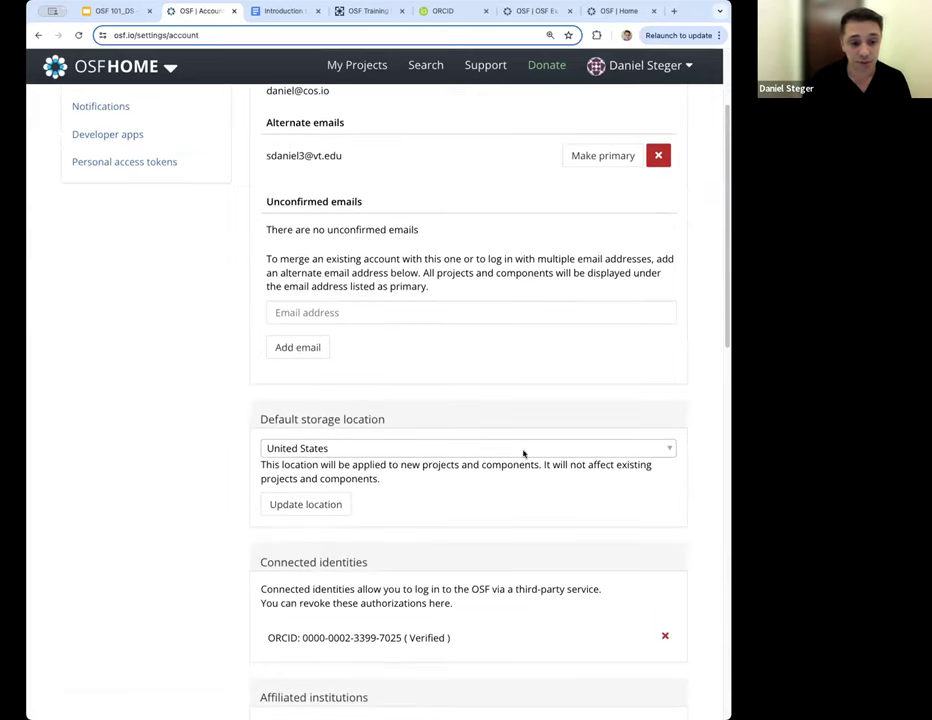
scroll(464, 545, "down", 12)
scroll(472, 534, "down", 3)
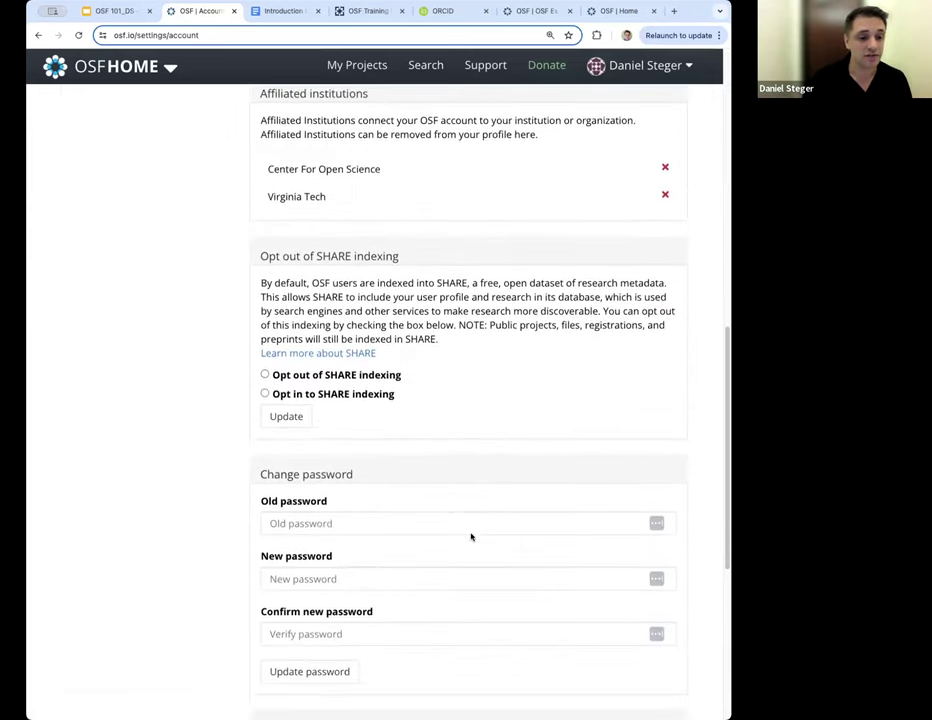
scroll(376, 530, "down", 6)
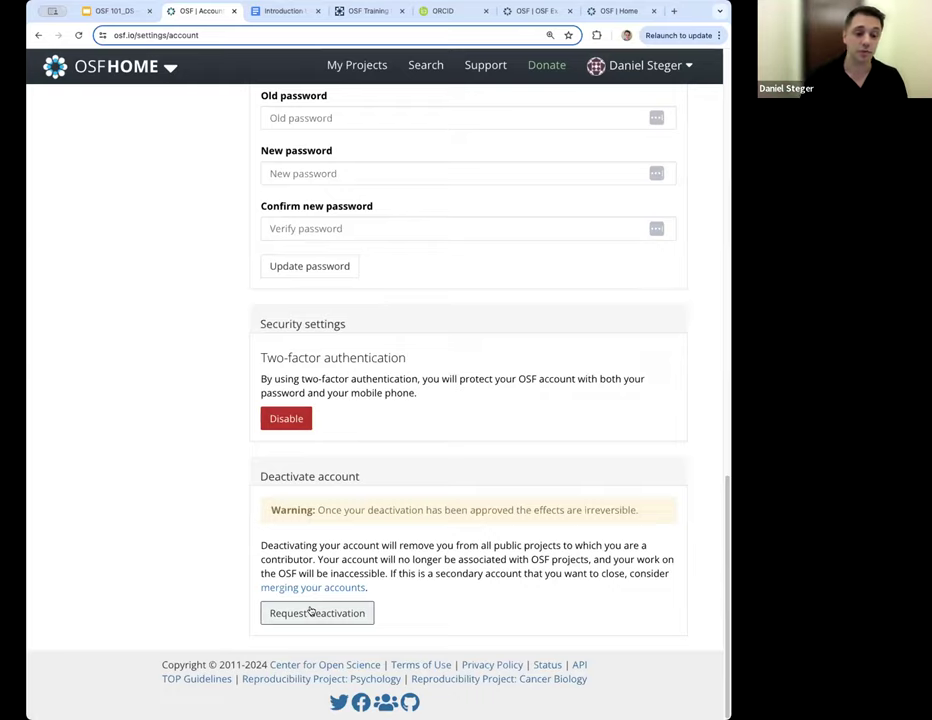
scroll(322, 600, "up", 1)
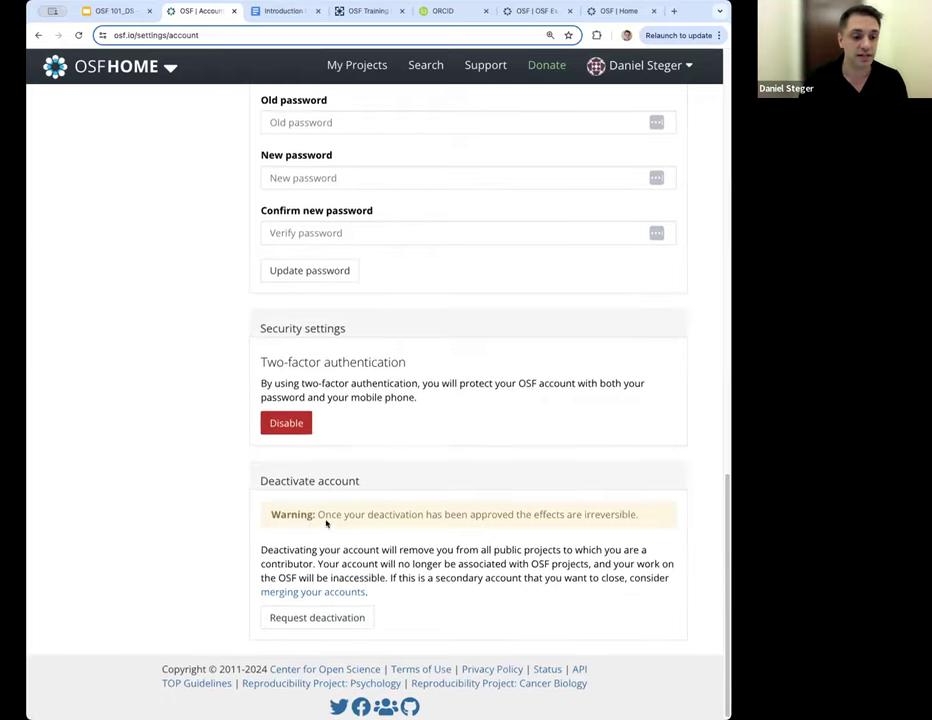
scroll(325, 520, "up", 15)
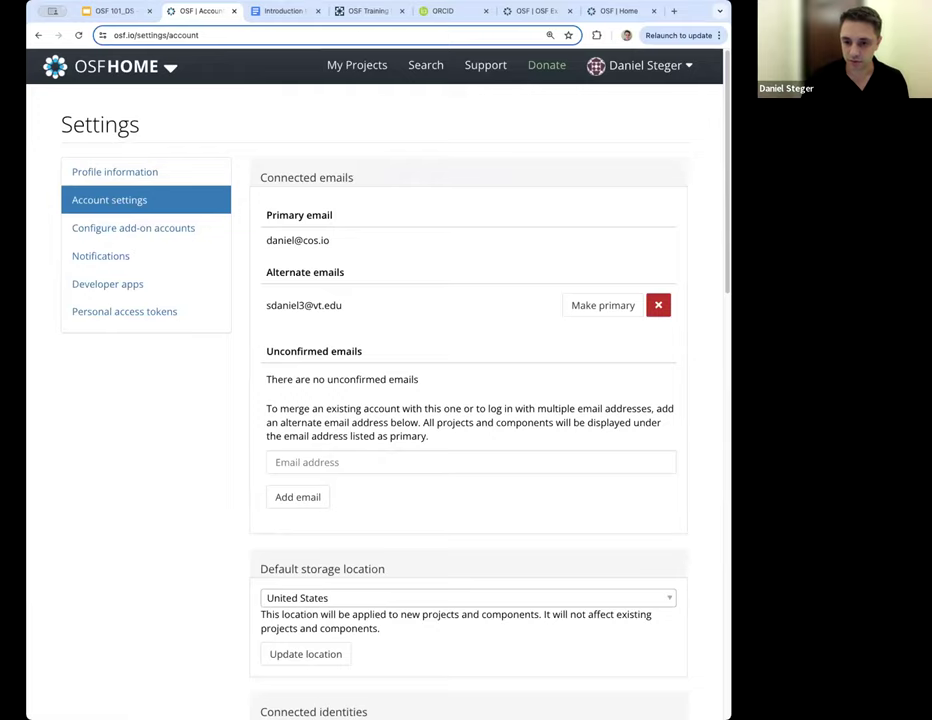
left_click(104, 64)
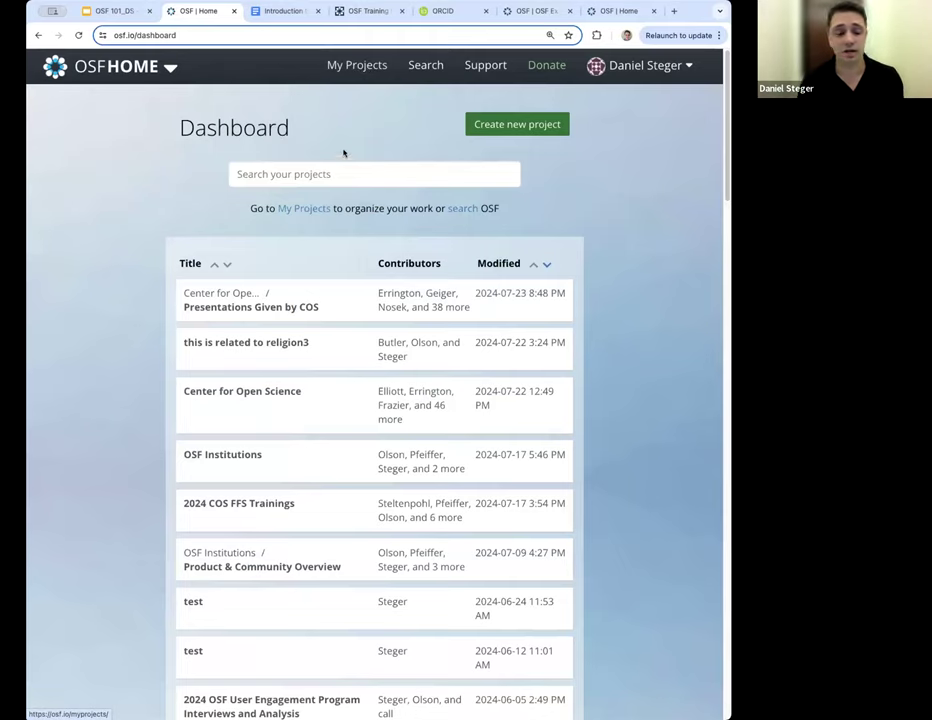
- Filter the Dashboard projects by 'ambas' to list Ambassador projects such as Ambassador Training
left_click(431, 182)
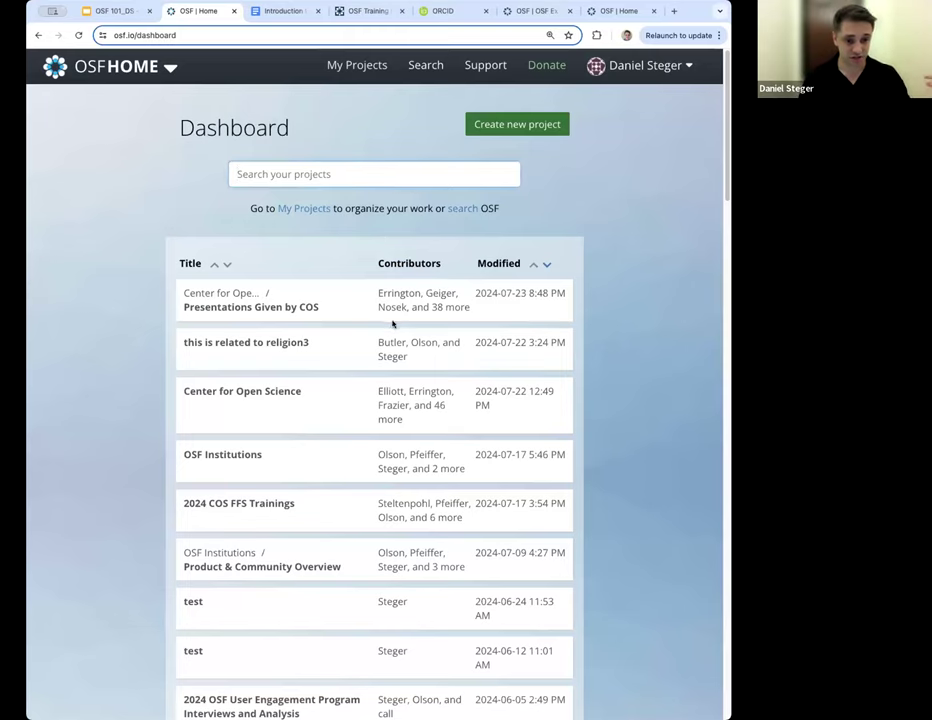
left_click(398, 285)
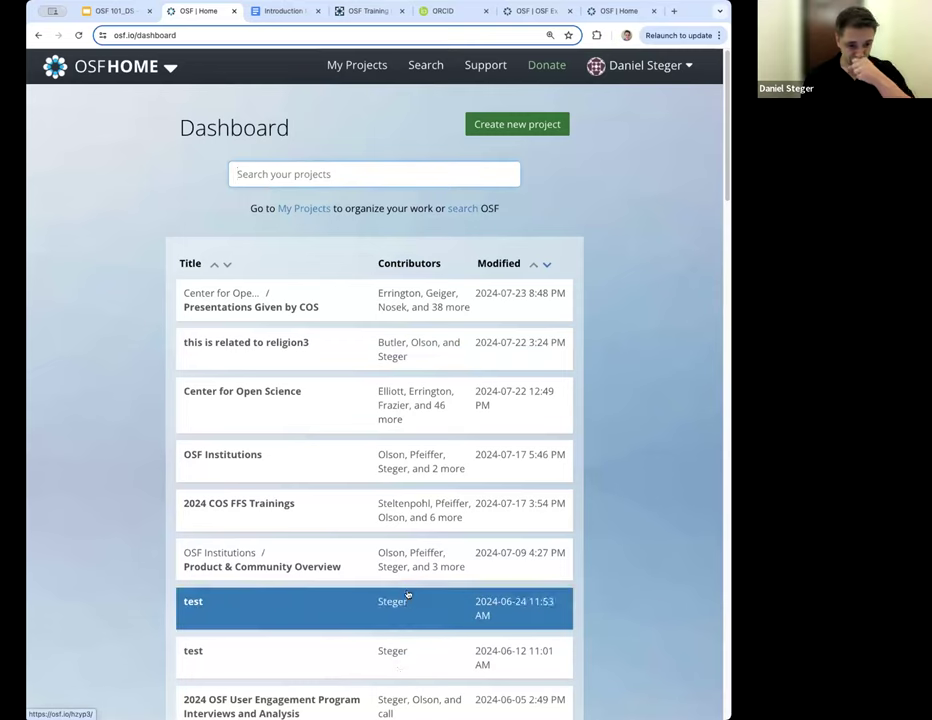
scroll(408, 598, "down", 1)
scroll(409, 580, "down", 2)
scroll(408, 560, "up", 4)
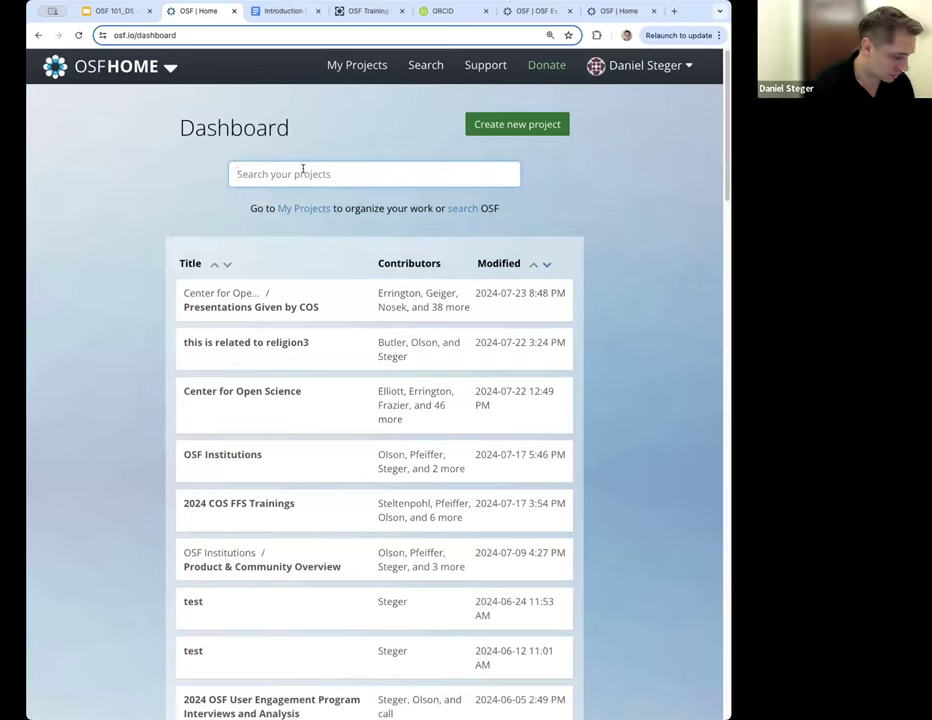
type("ambass")
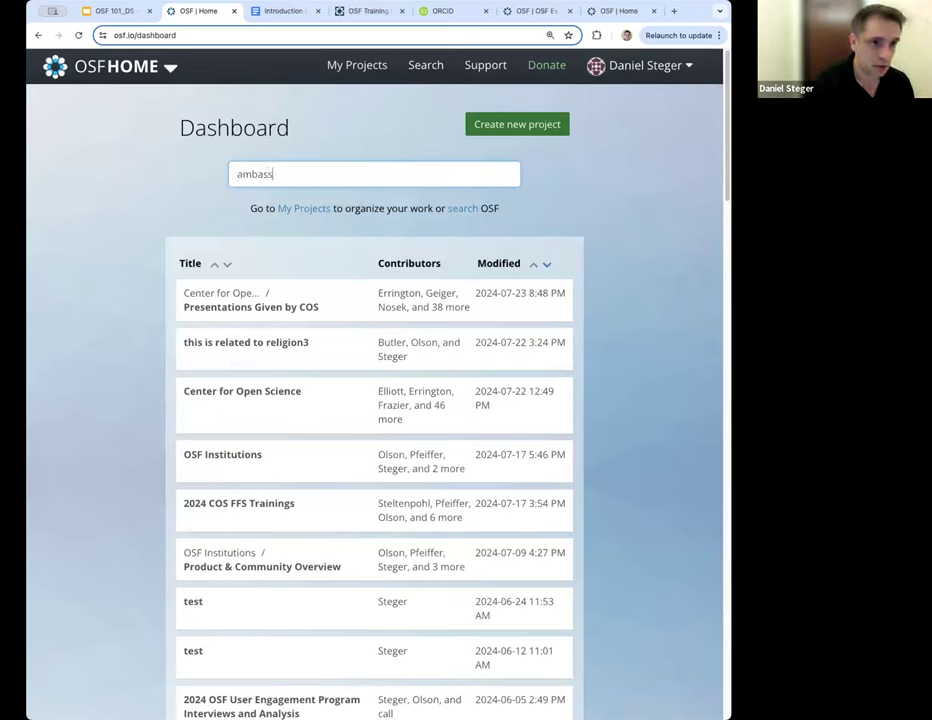
key("BackSpace")
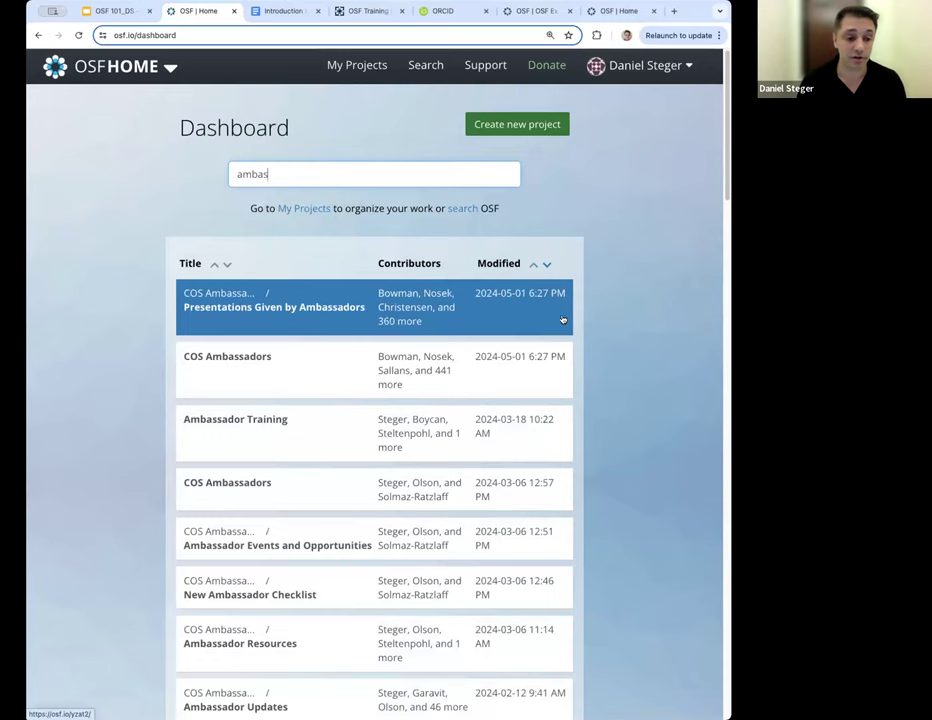
scroll(539, 415, "down", 4)
scroll(539, 415, "up", 2)
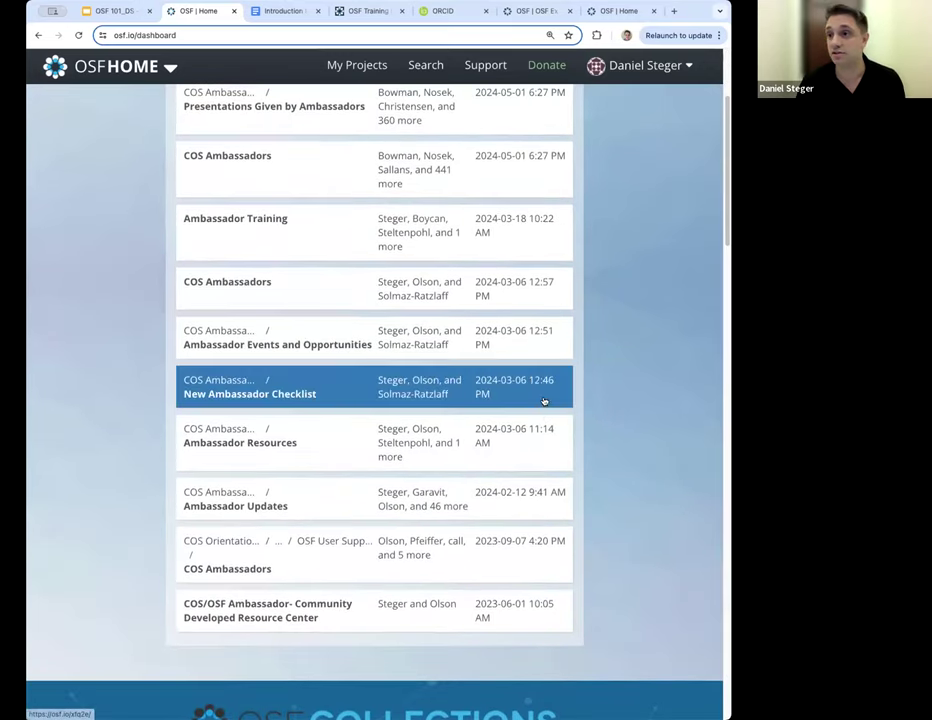
scroll(474, 308, "up", 3)
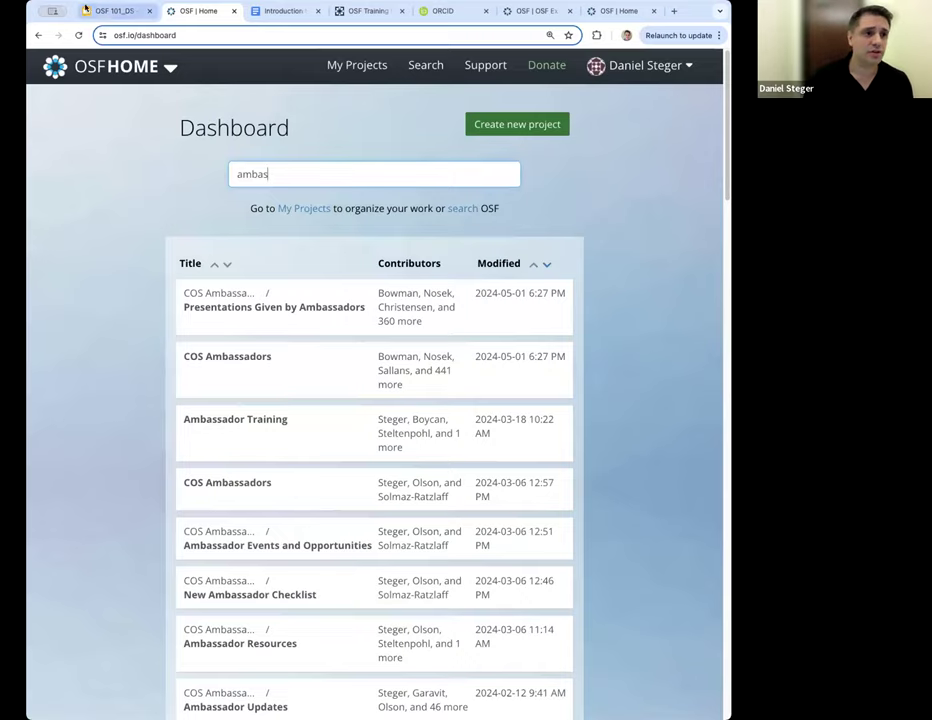
- Switch back to the OSF 101_DS presentation on the Topics slide
left_click(106, 12)
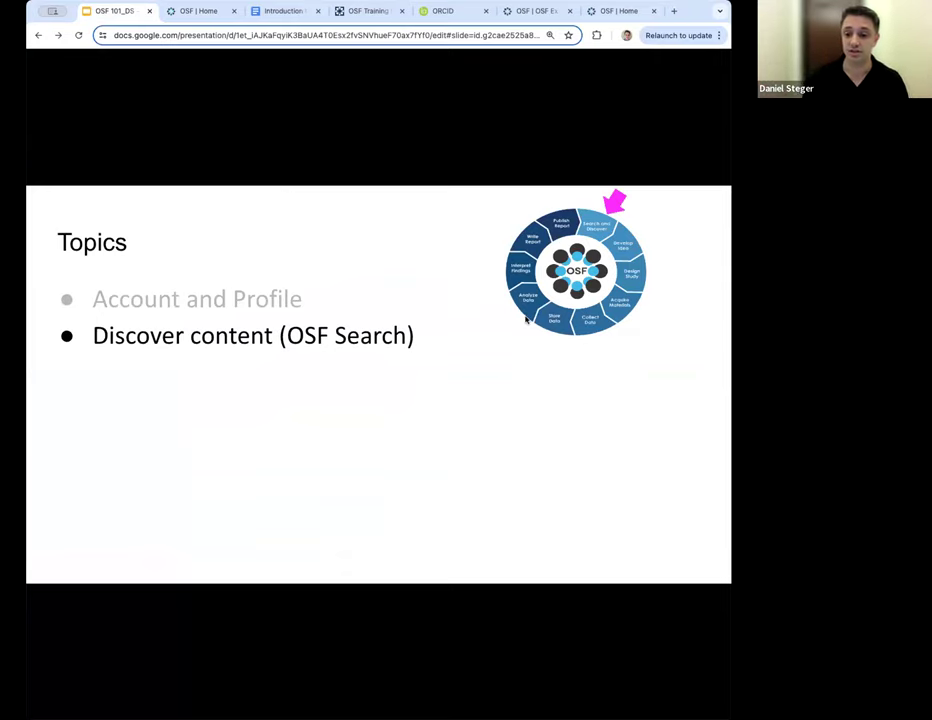
- Open Search OSF from the Dashboard and limit the results to Projects
left_click(208, 12)
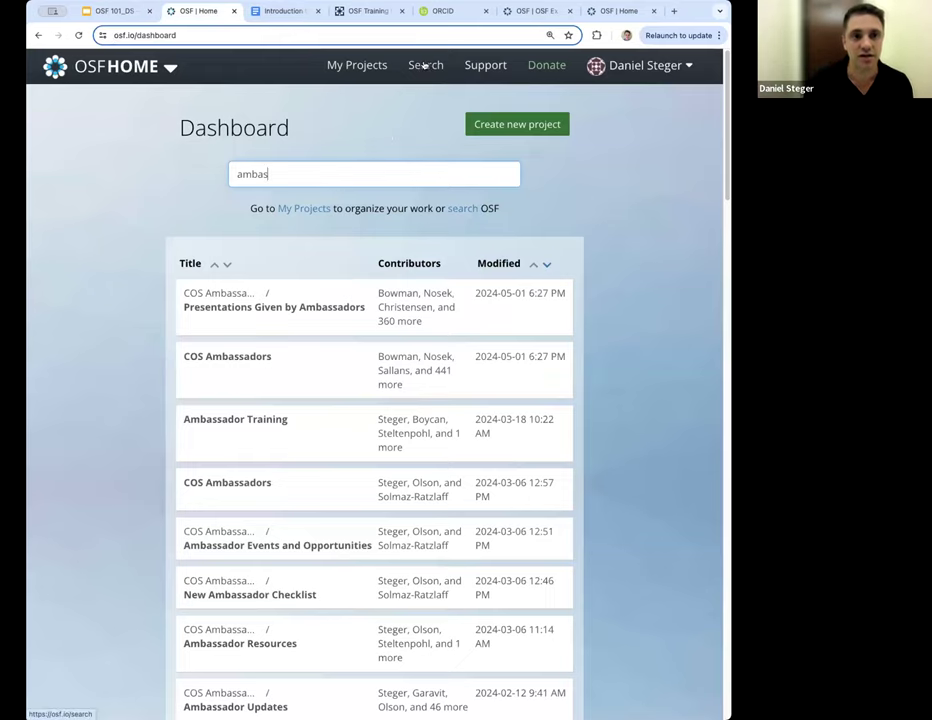
left_click(425, 66)
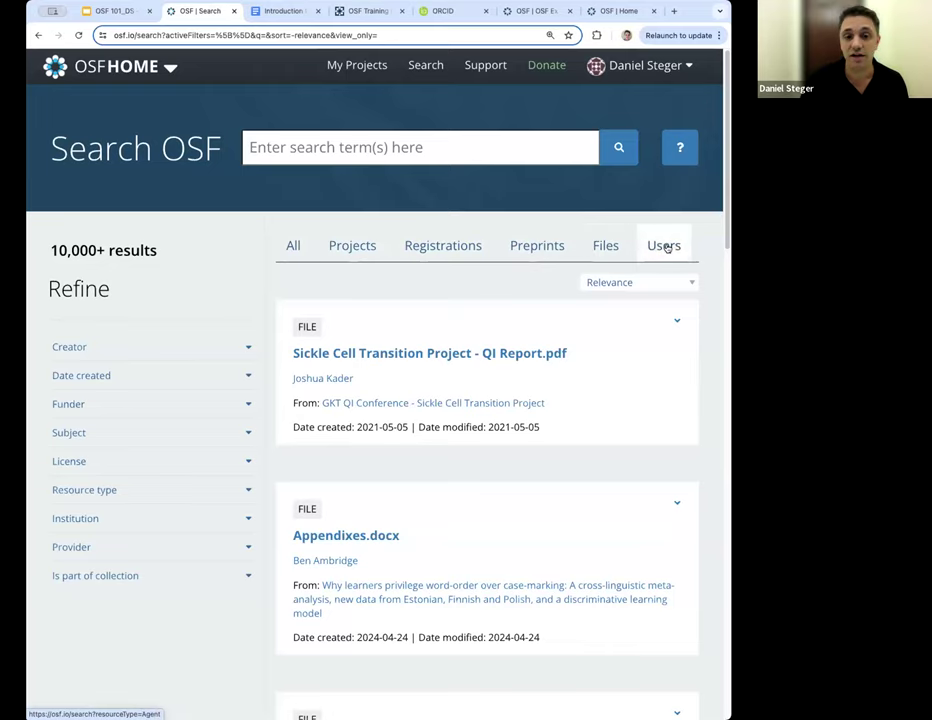
left_click(359, 251)
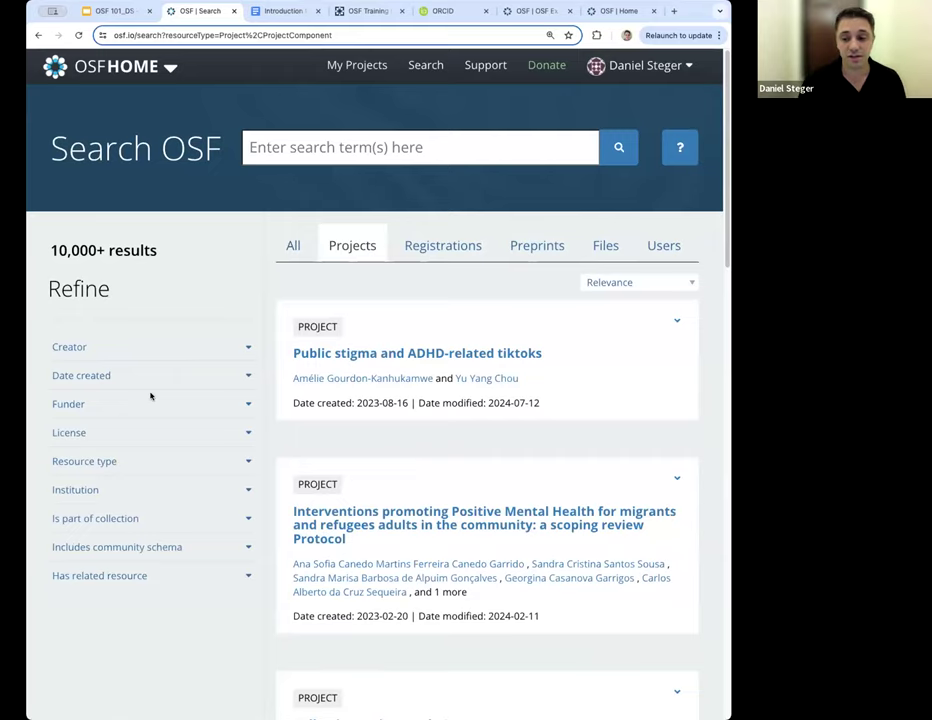
- Filter the project results by Funder: National Institutes of Health, narrowing to 24 results
left_click(230, 404)
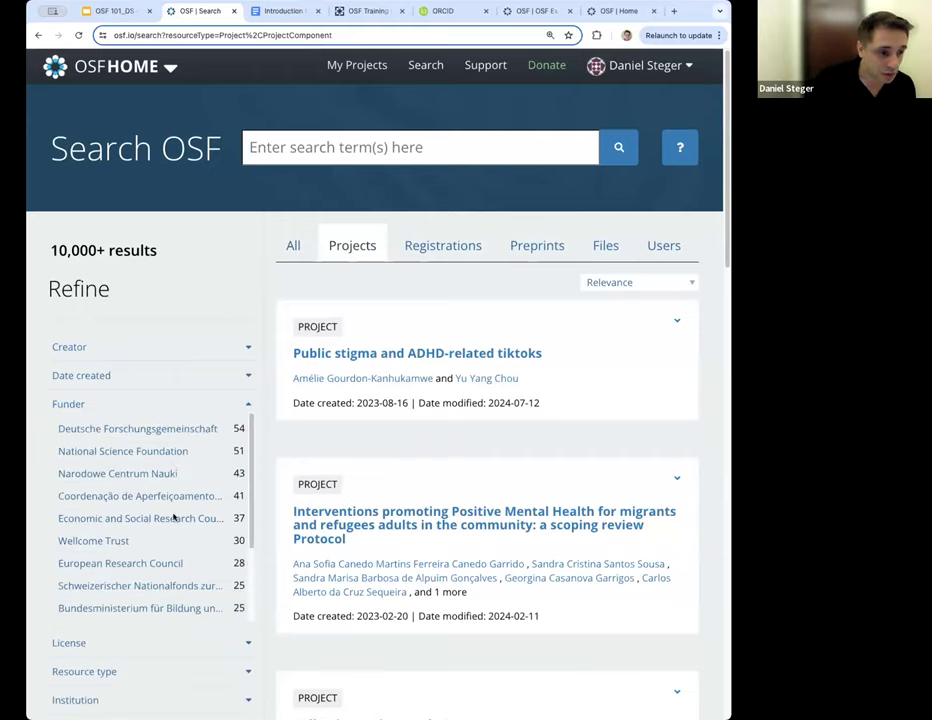
scroll(165, 520, "down", 3)
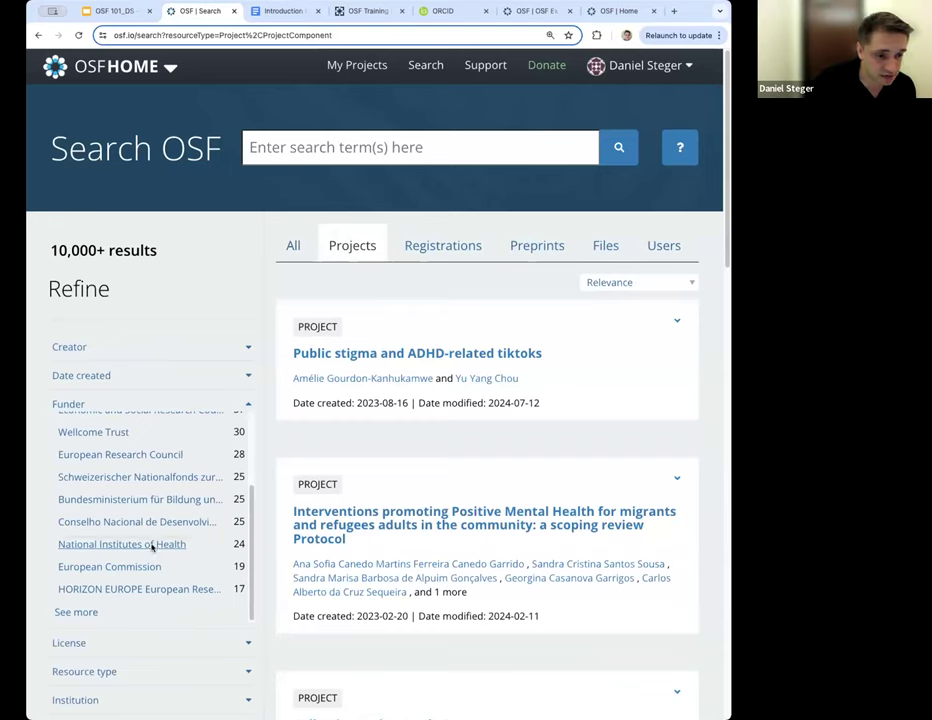
left_click(122, 544)
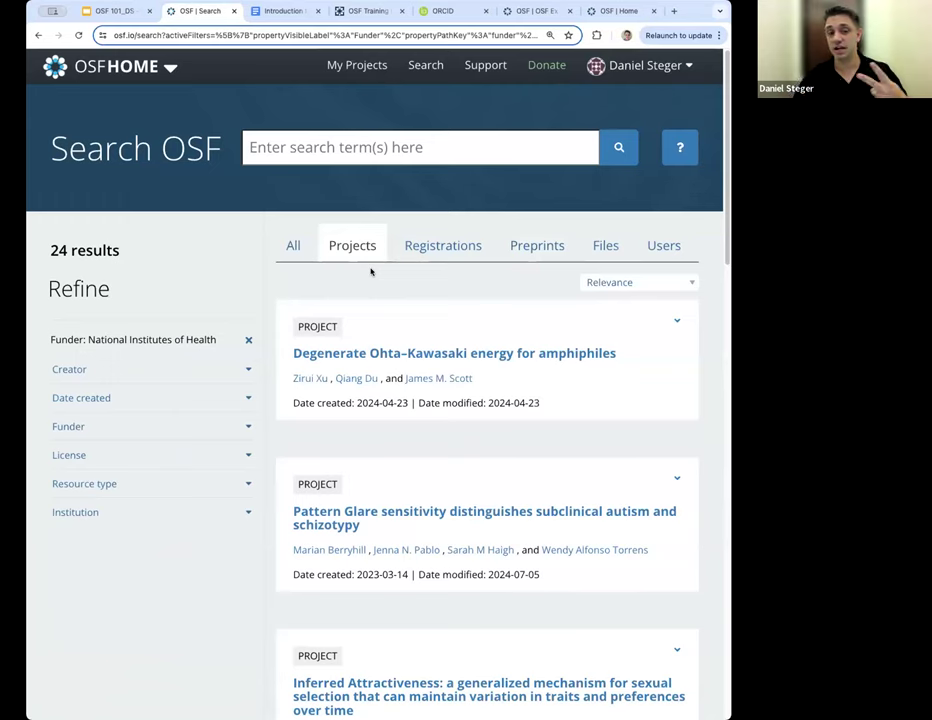
scroll(414, 440, "down", 2)
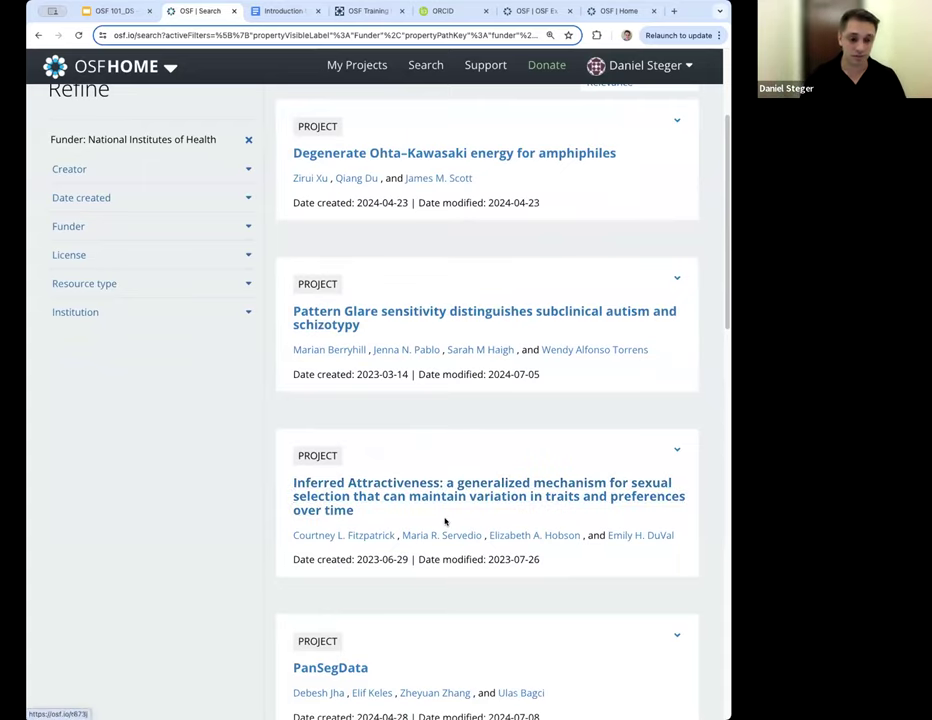
- Expand the 'Pattern Glare sensitivity' result to show its NIH funder, license, URL and DOI
scroll(418, 522, "down", 1)
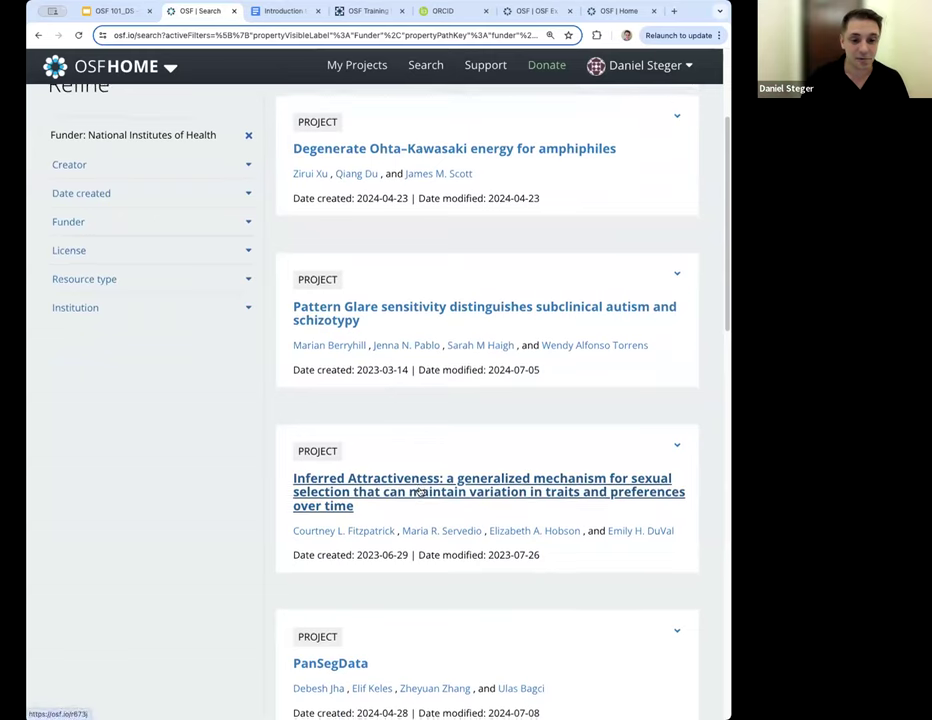
scroll(445, 493, "down", 1)
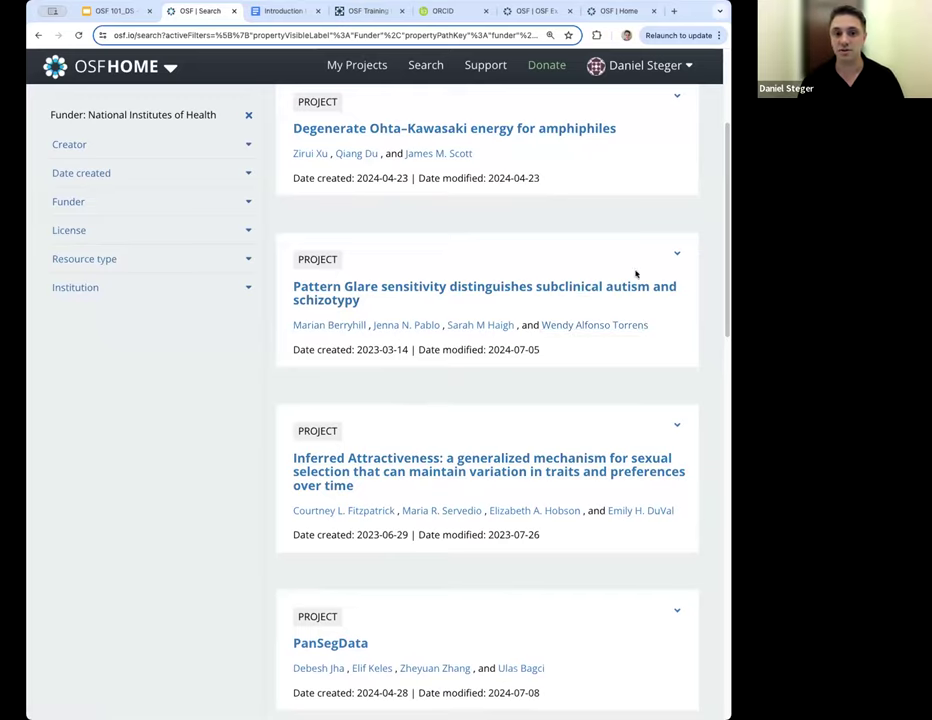
left_click(677, 255)
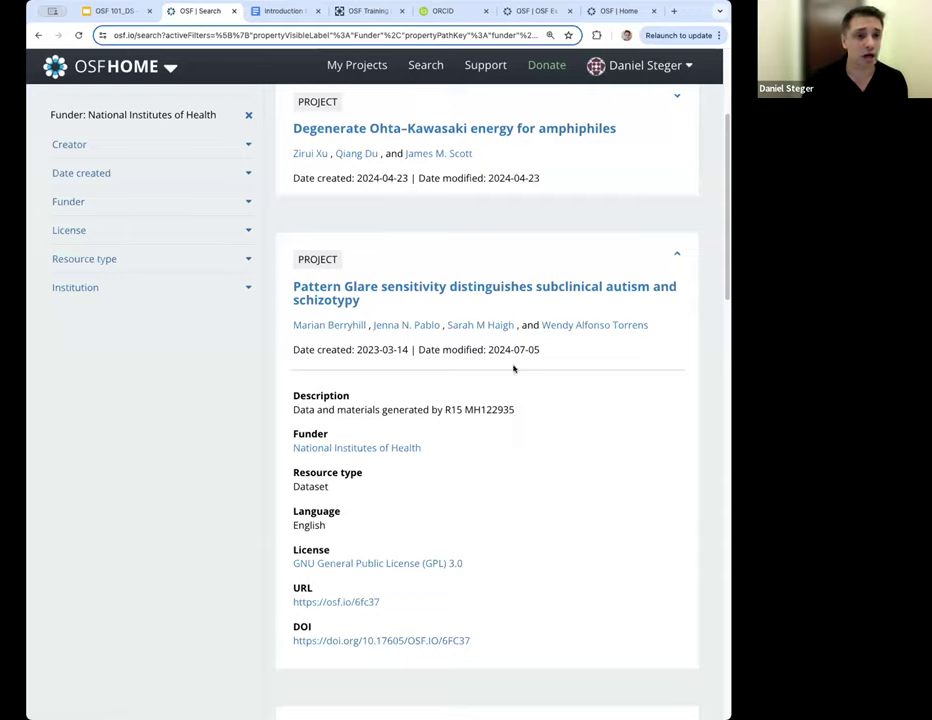
- Select the entire NIH-filtered search URL in the browser address bar
left_click(306, 34)
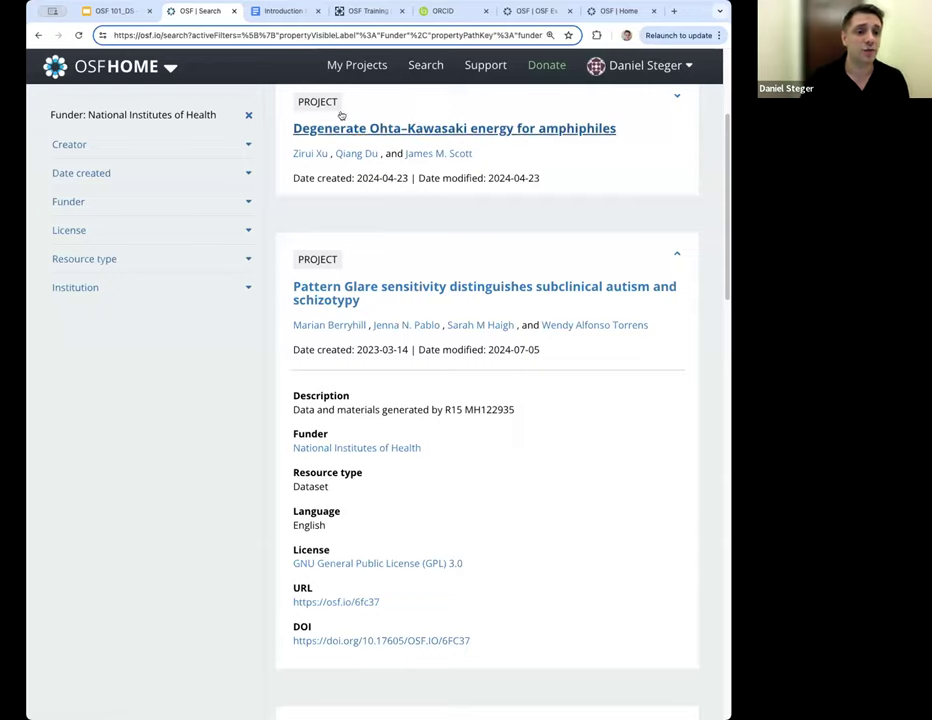
scroll(350, 140, "up", 3)
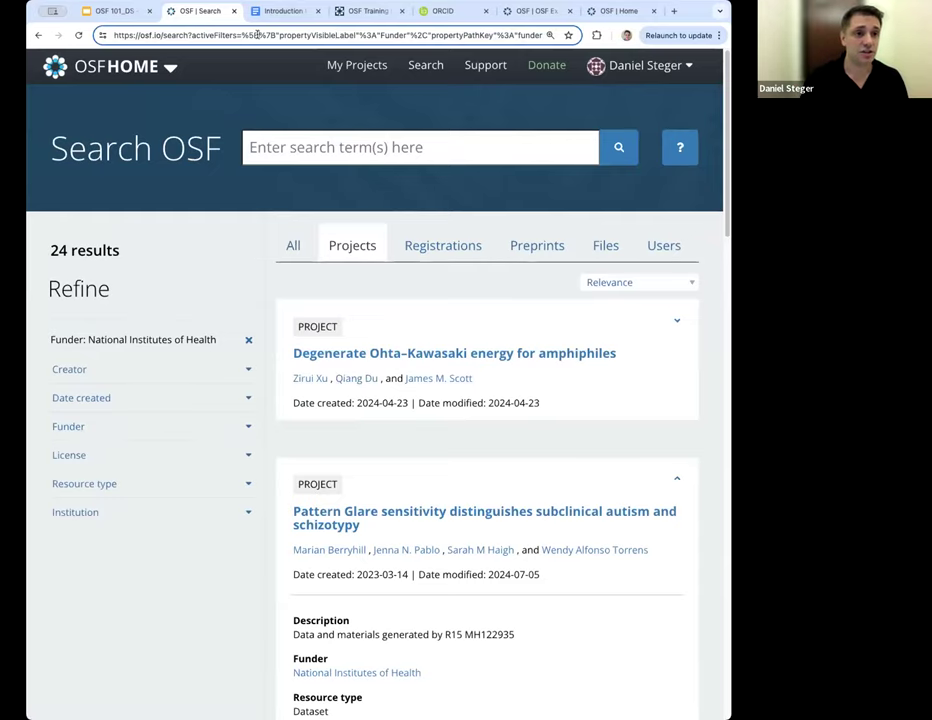
key("super+a")
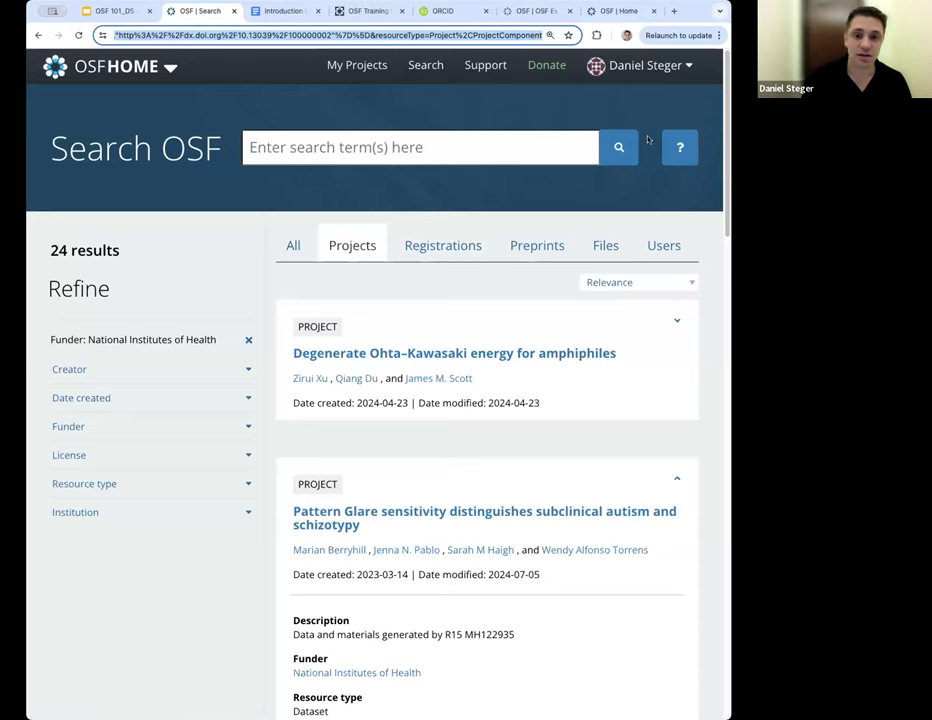
- Switch the OSF Search results to Registrations and scroll through their open resource badges
left_click(468, 246)
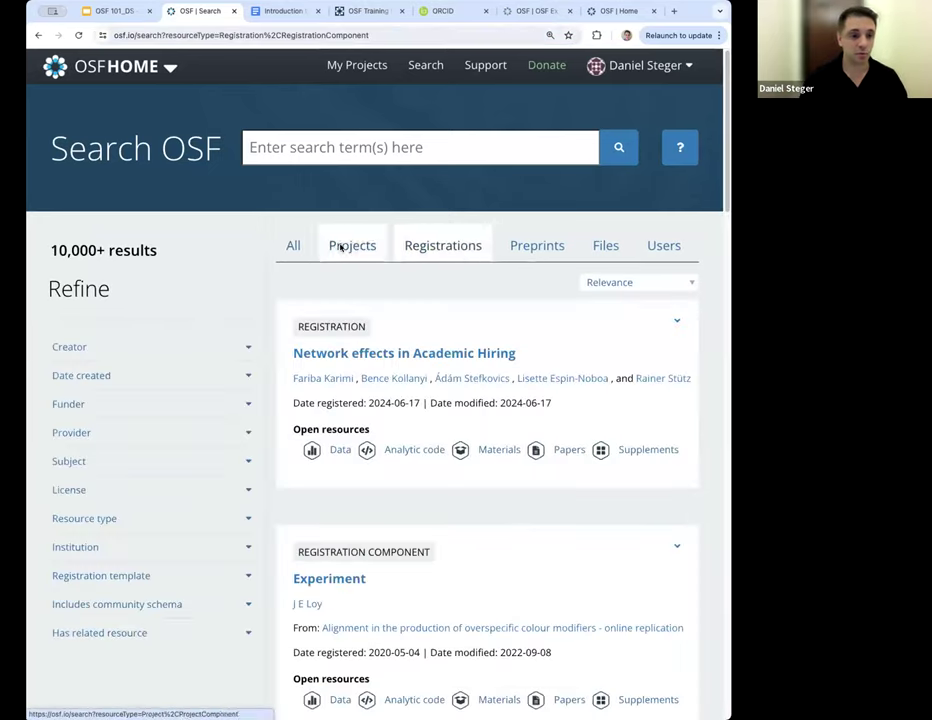
scroll(190, 450, "down", 5)
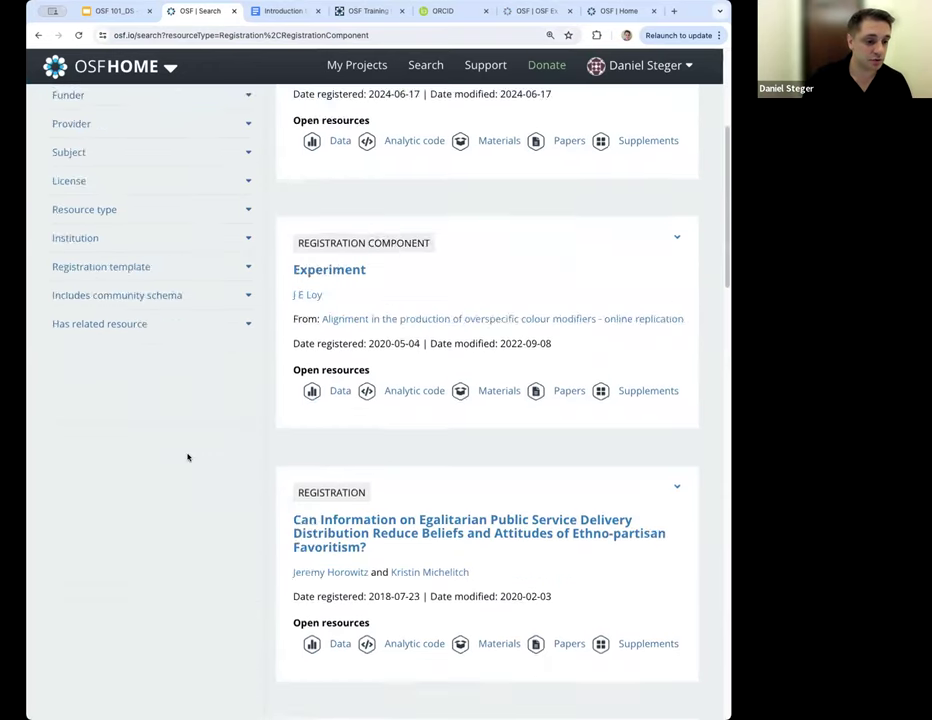
scroll(193, 447, "up", 5)
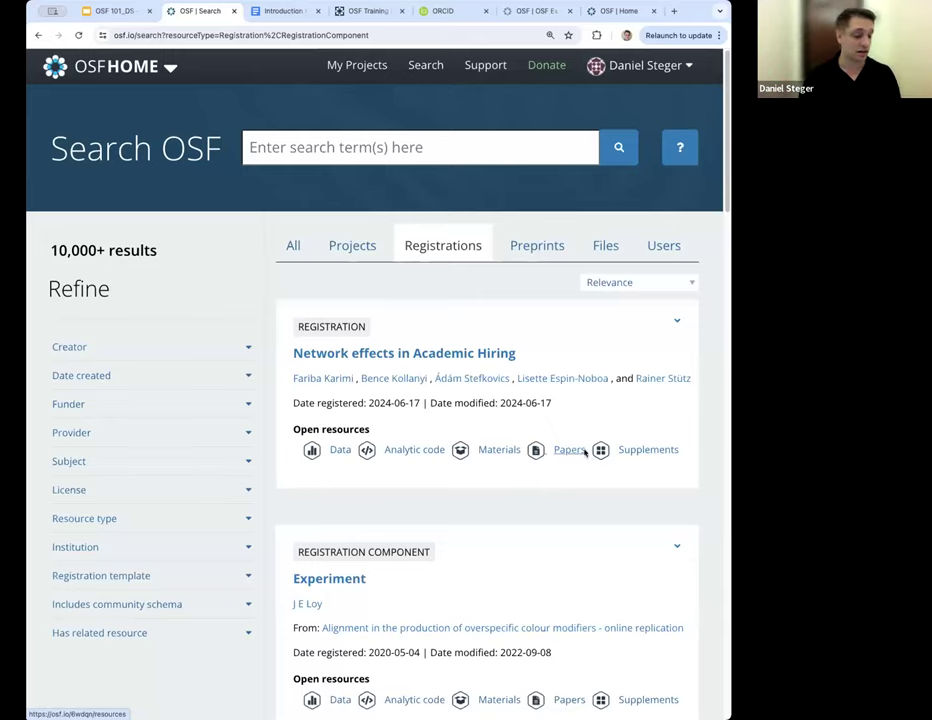
scroll(447, 455, "down", 2)
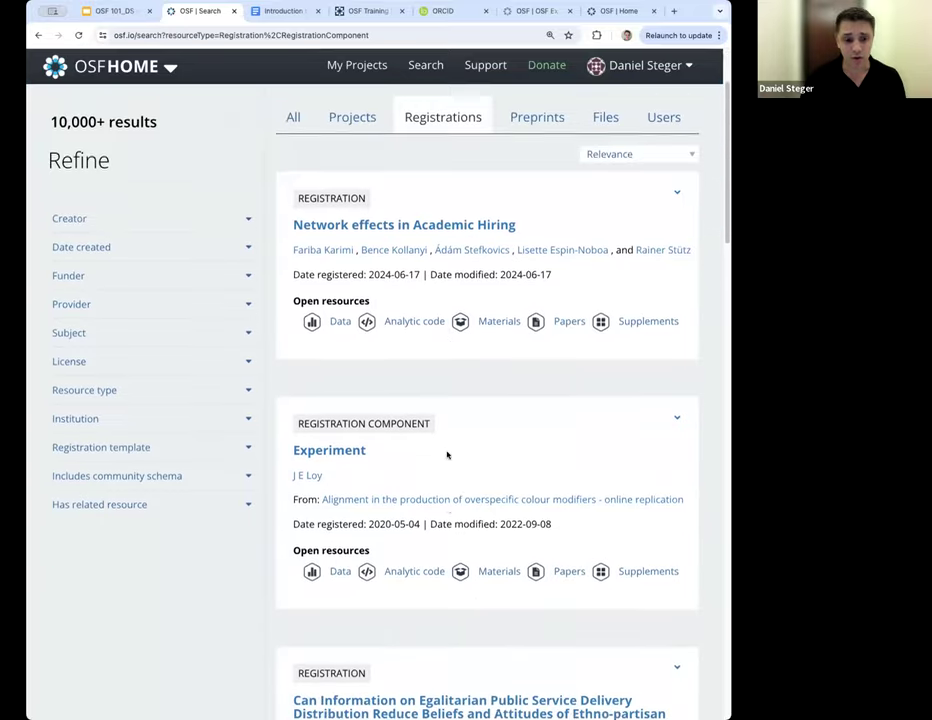
scroll(447, 455, "down", 5)
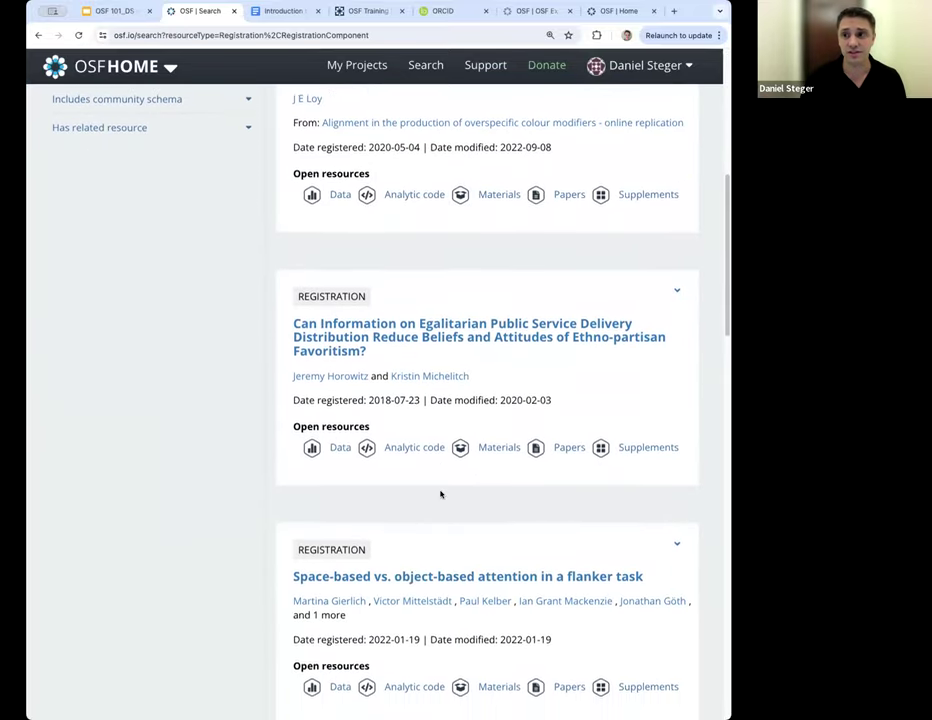
scroll(440, 494, "down", 1)
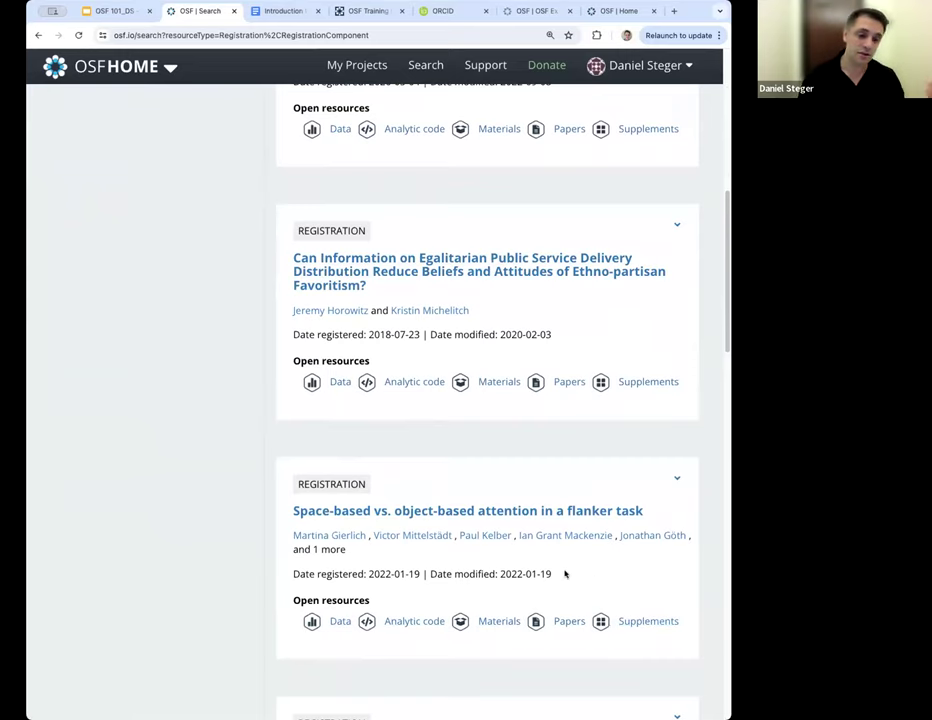
- Back in the OSF 101_DS deck, advance the Topics slide to Research Planning (Registrations & preregistrations)
scroll(564, 570, "up", 10)
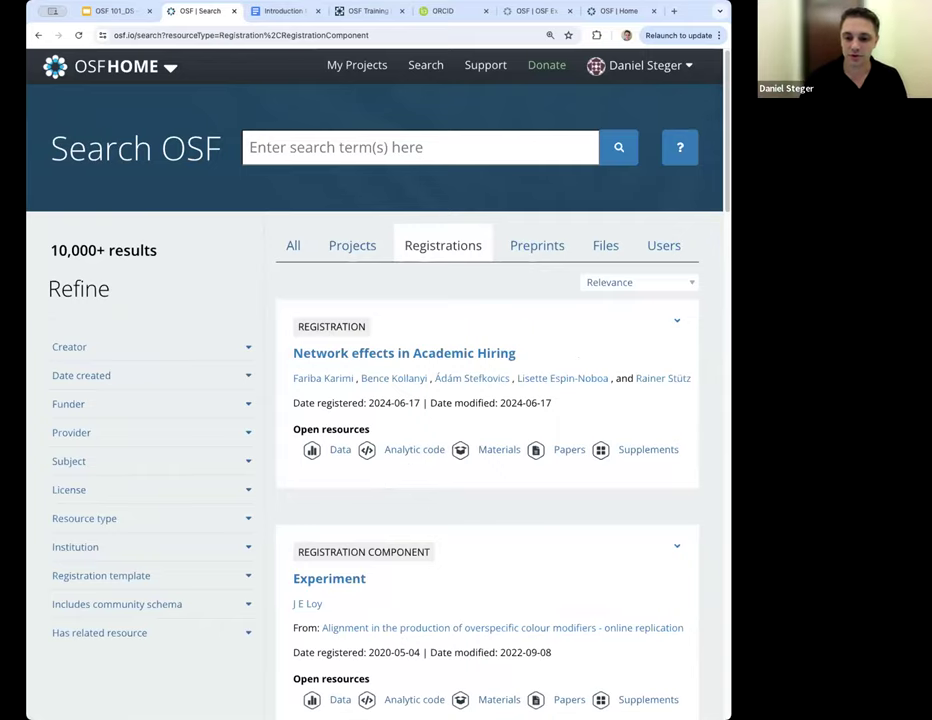
left_click(136, 14)
key("Right")
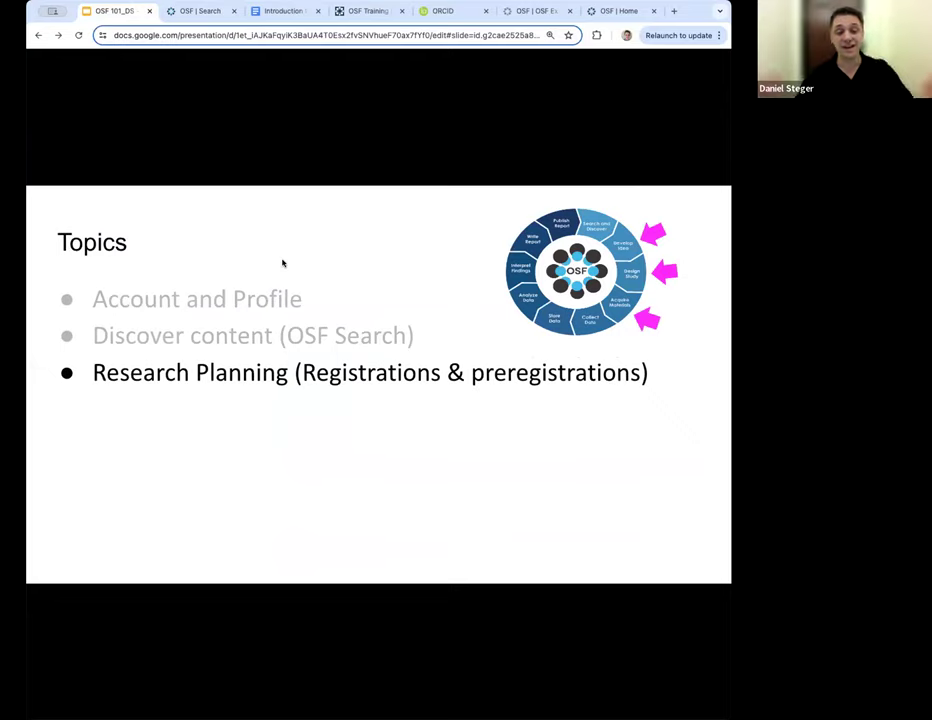
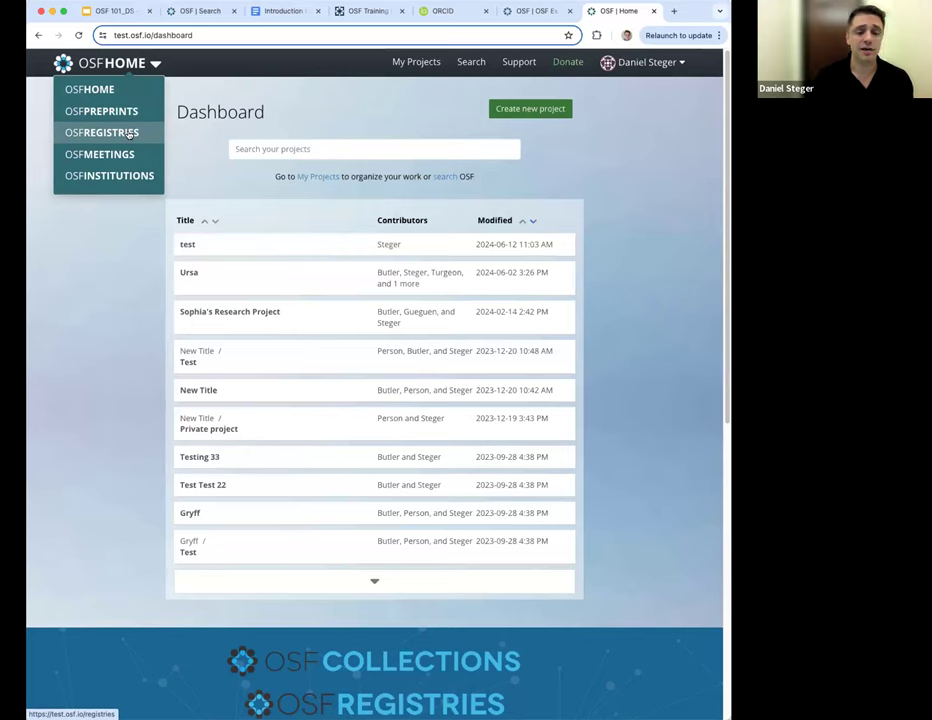
- Go to OSF Registries from the OSF HOME menu and start a new registration
left_click(130, 133)
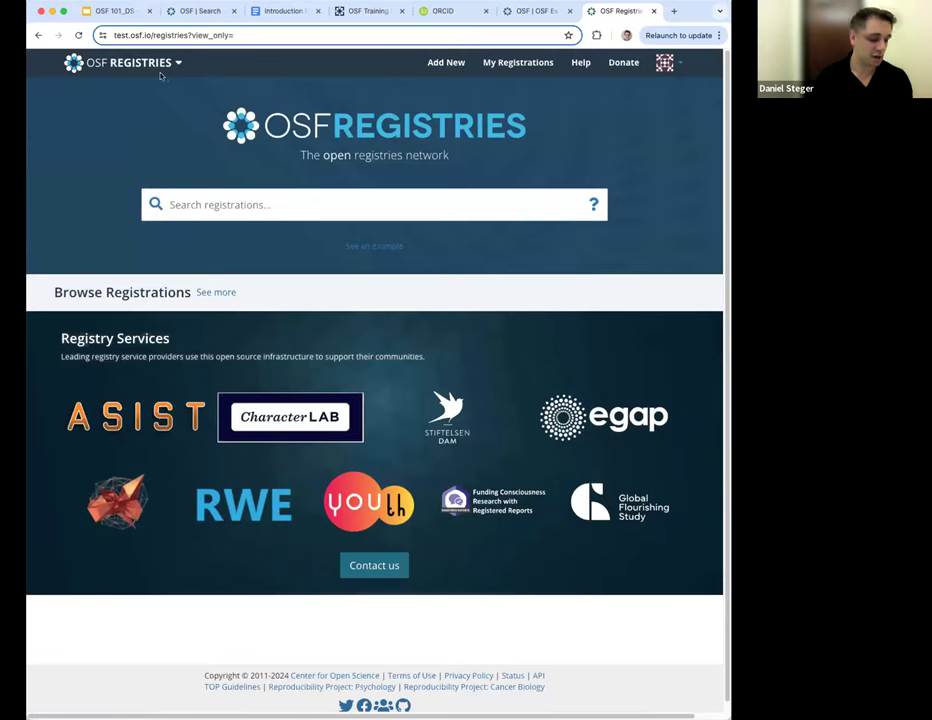
left_click(443, 66)
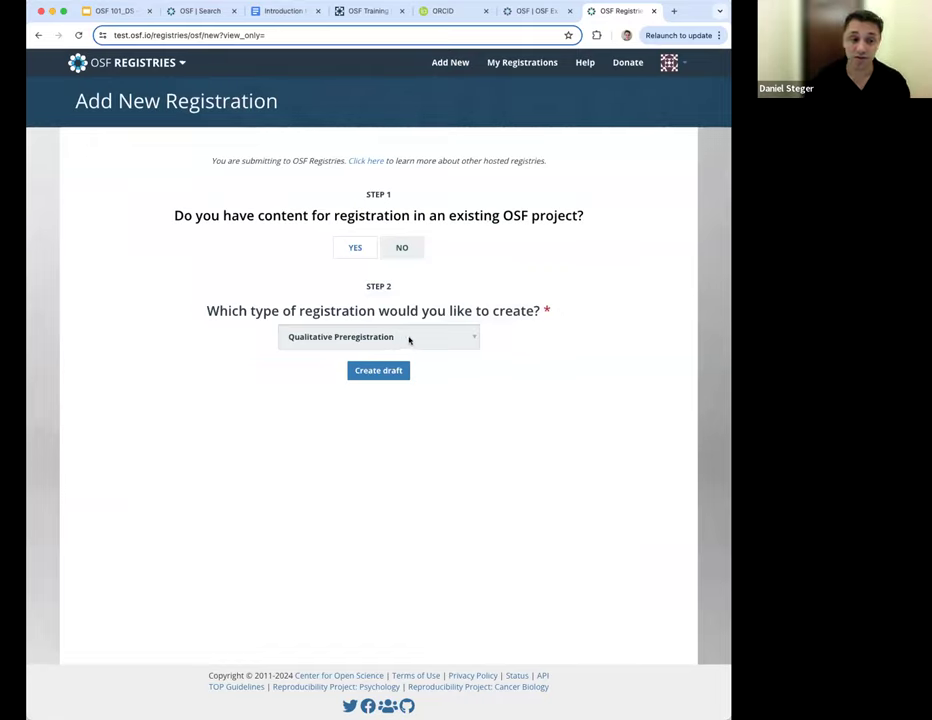
- Choose Data Archiving and Sharing Template as the Step 2 registration type
left_click(405, 338)
scroll(402, 390, "down", 5)
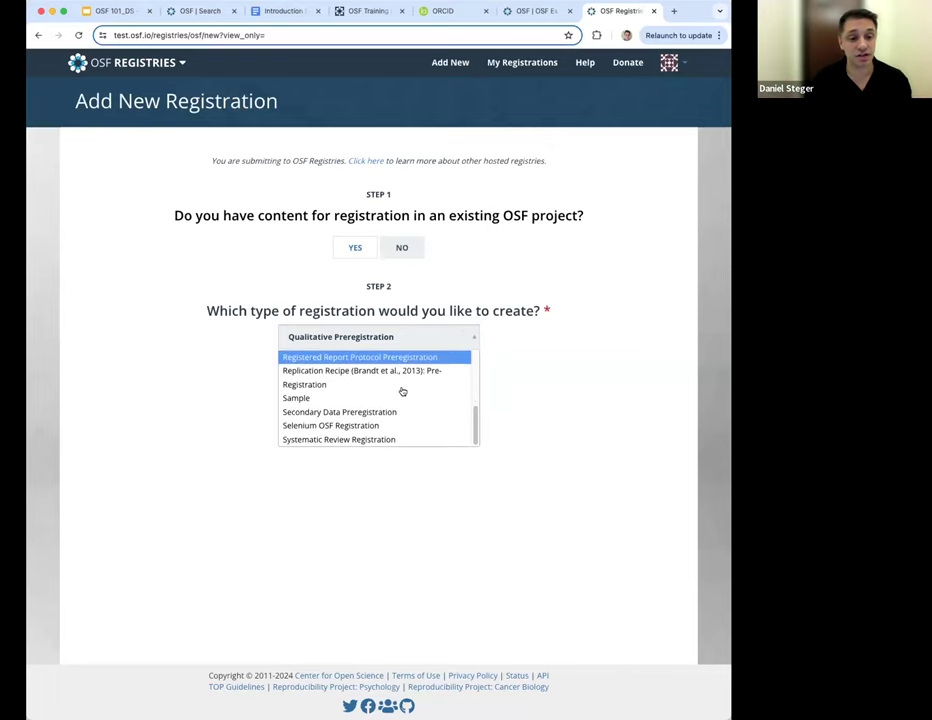
scroll(401, 391, "up", 5)
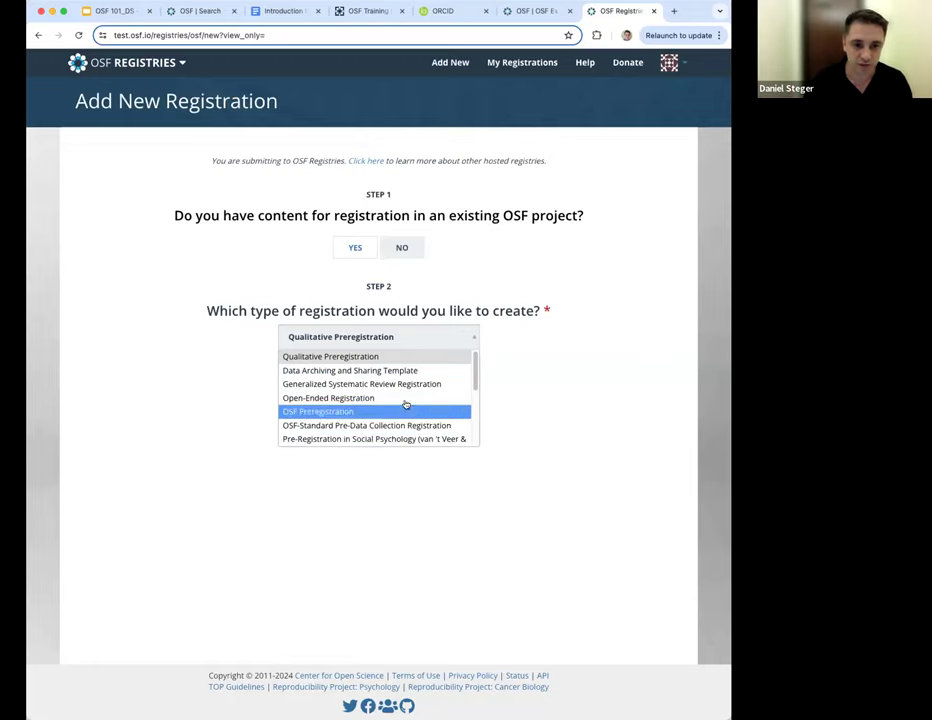
scroll(408, 412, "down", 1)
scroll(408, 412, "down", 5)
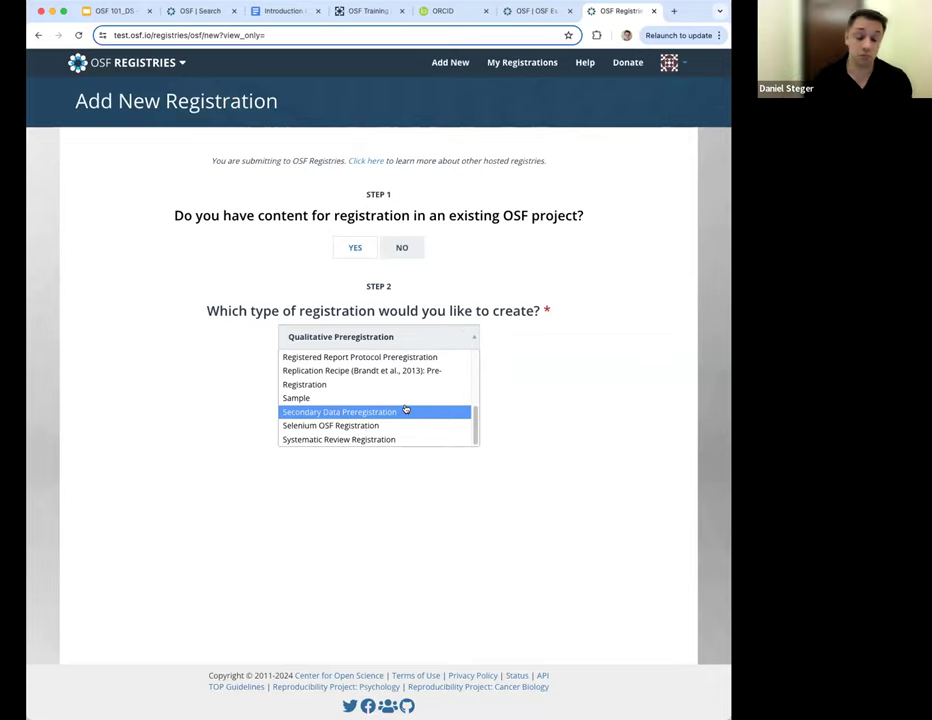
scroll(406, 411, "up", 10)
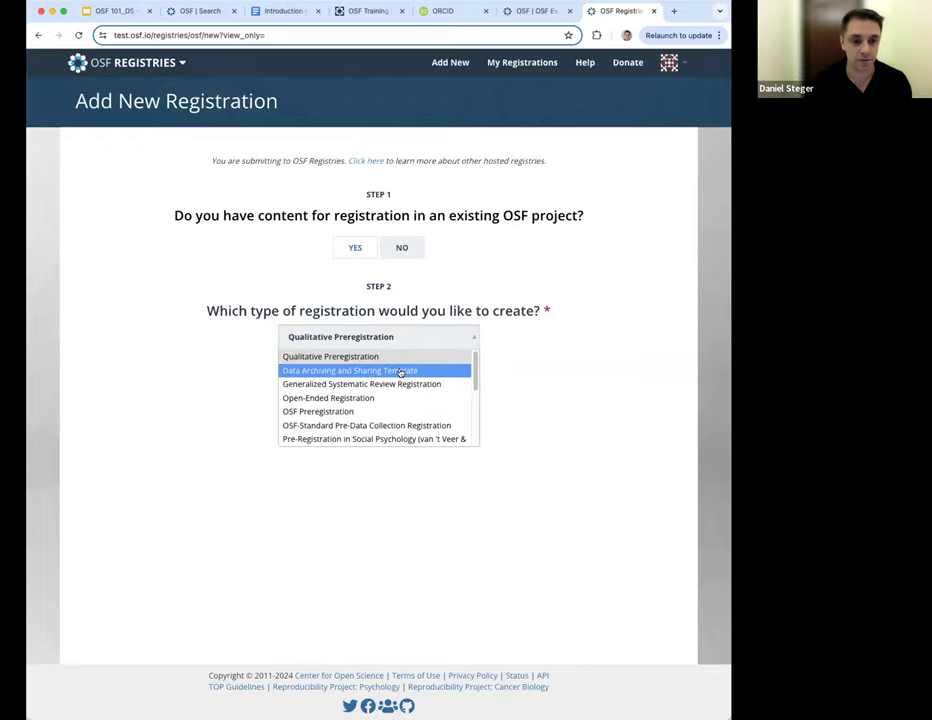
left_click(401, 371)
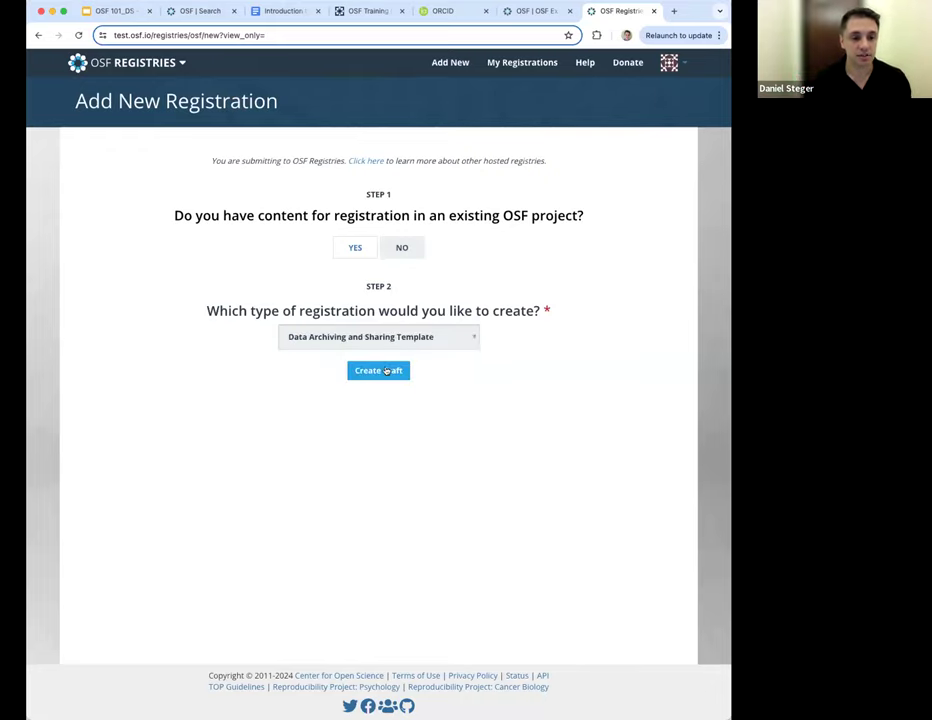
- Create the draft from the template and enter 'test test test' in the Title field
left_click(386, 371)
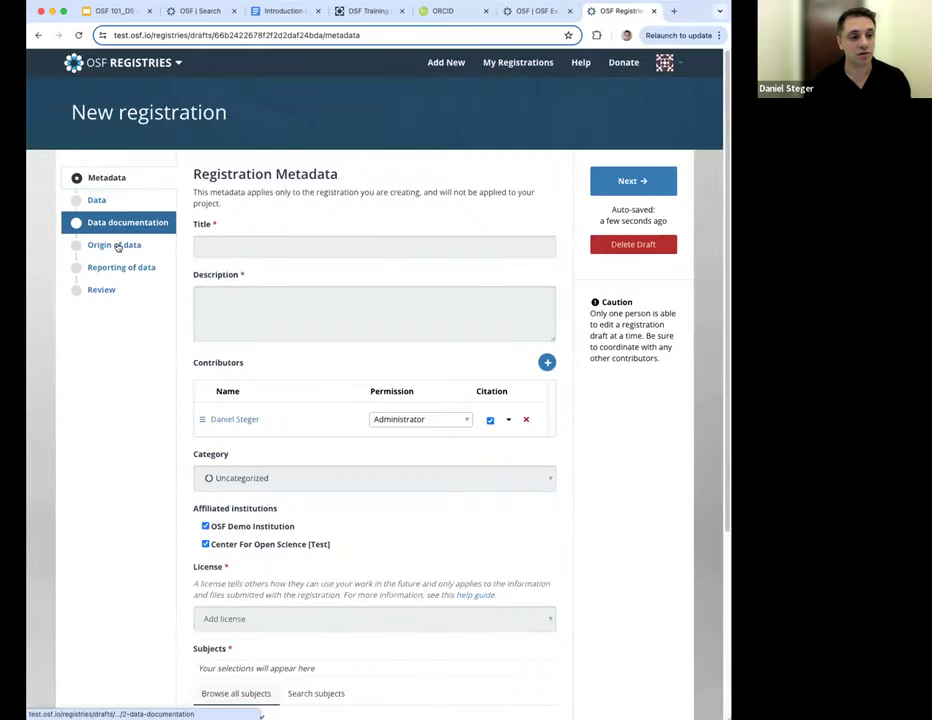
scroll(308, 296, "down", 5)
scroll(307, 330, "up", 5)
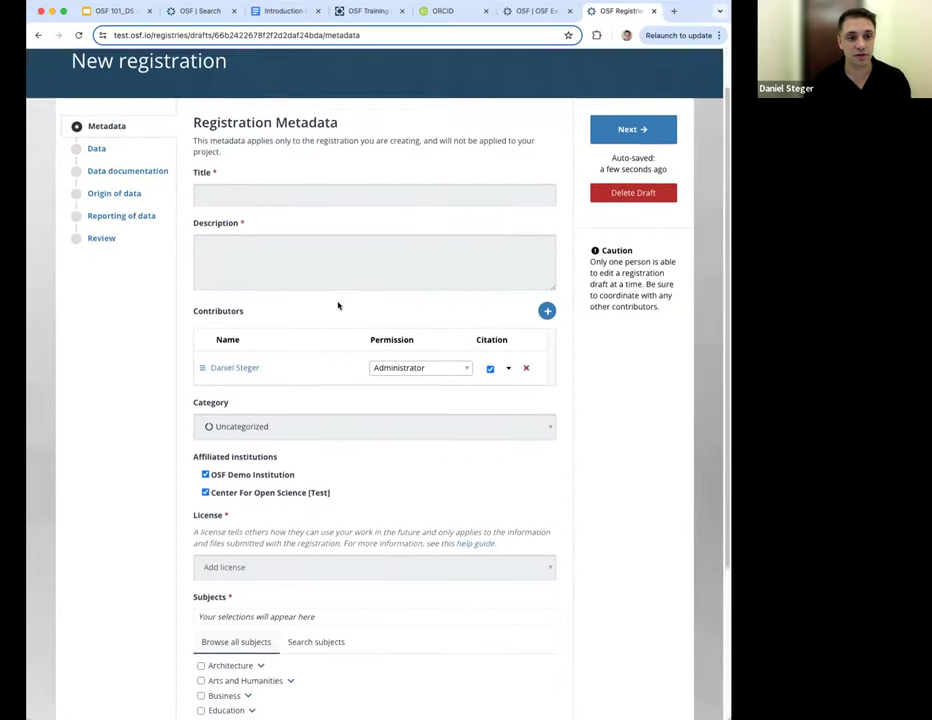
scroll(275, 260, "down", 1)
scroll(275, 242, "down", 3)
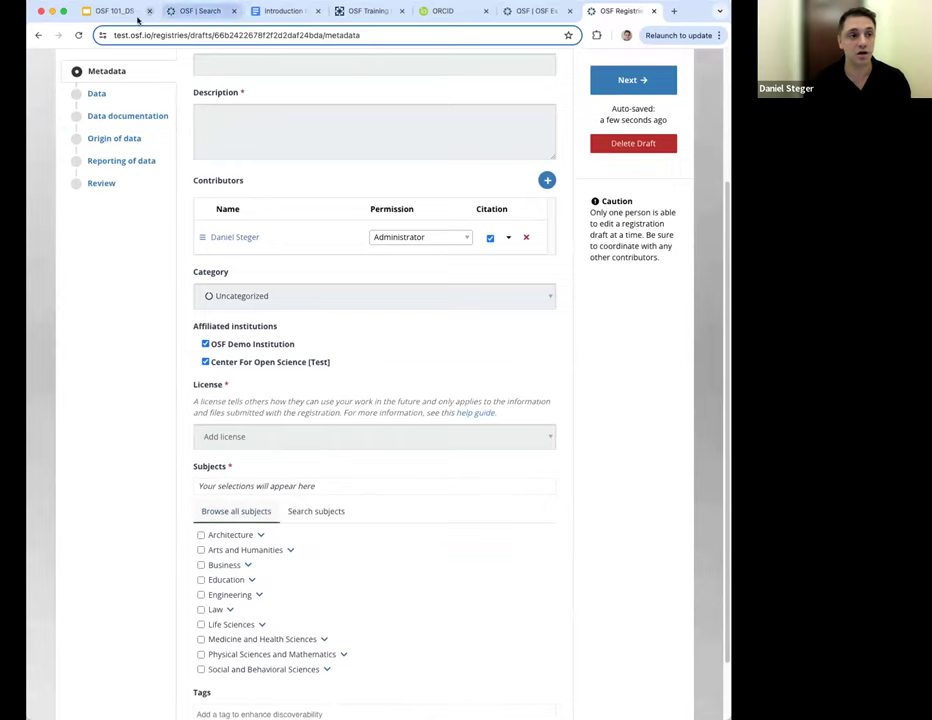
scroll(232, 150, "up", 4)
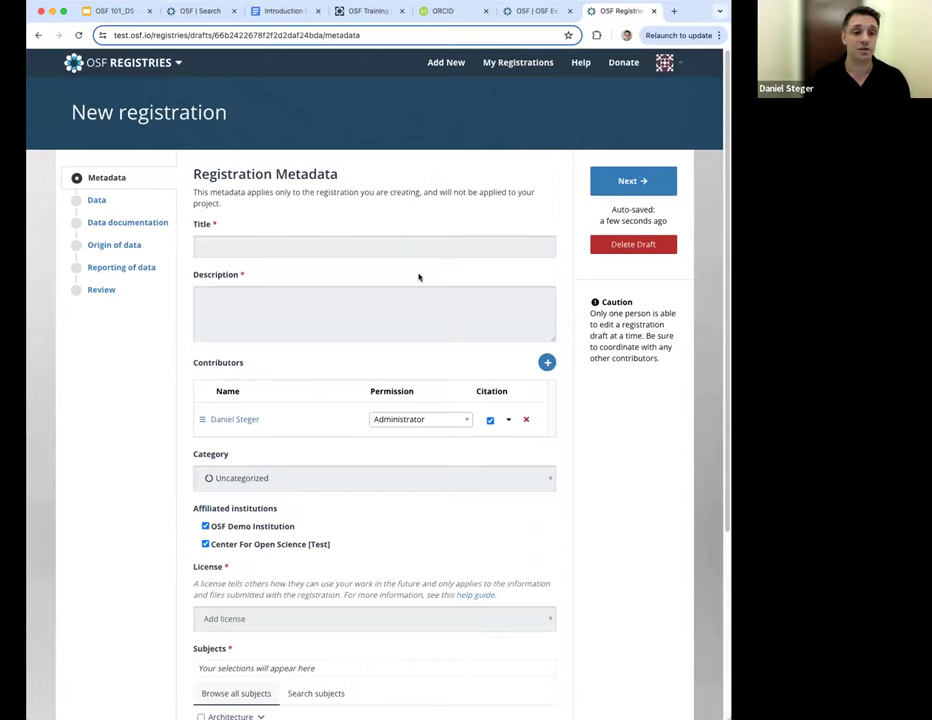
left_click(297, 245)
type("test ")
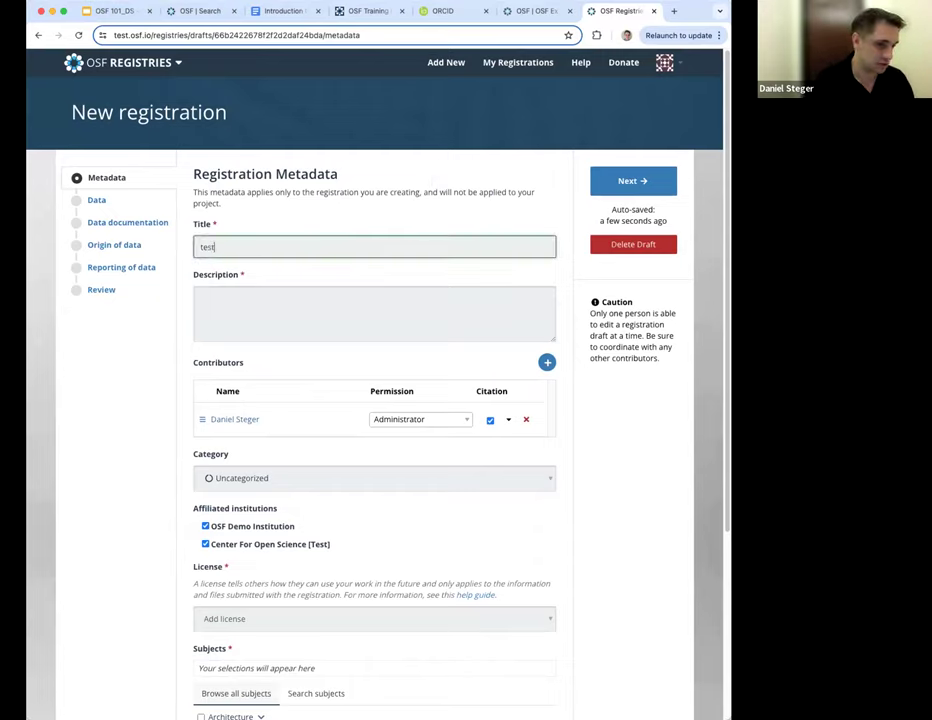
type("test test")
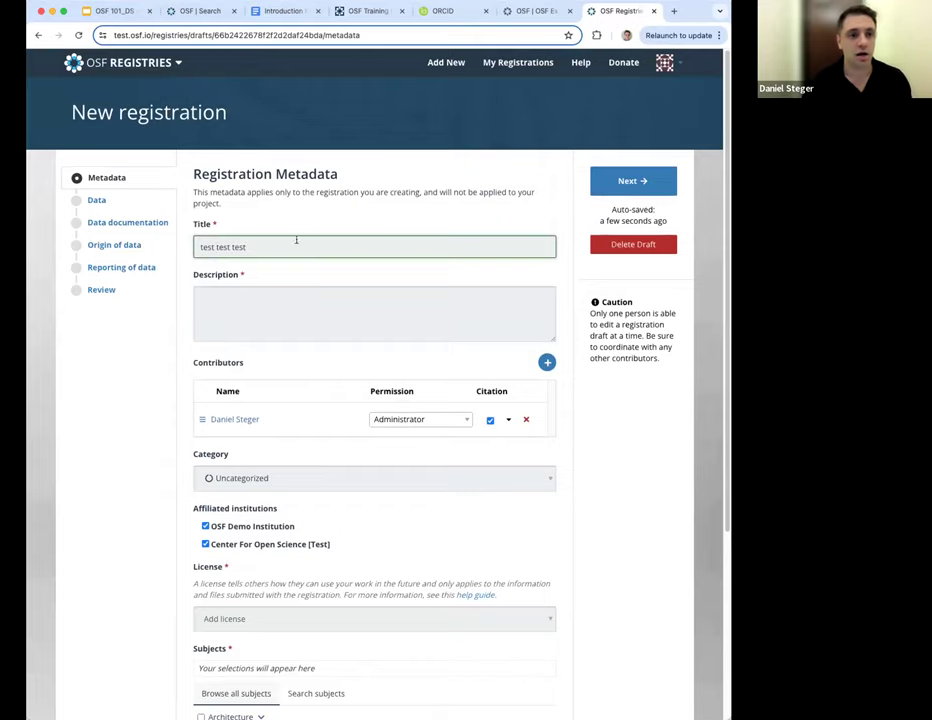
- Step through the Data, Data documentation, Origin of data and Reporting of data sections
left_click(96, 200)
scroll(329, 589, "down", 1)
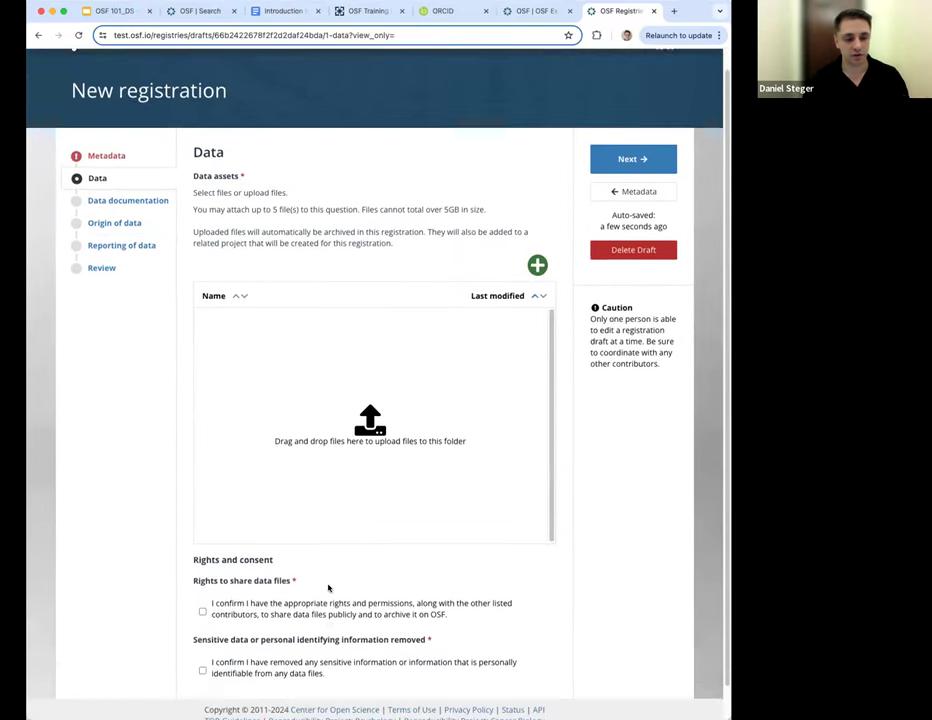
left_click(128, 167)
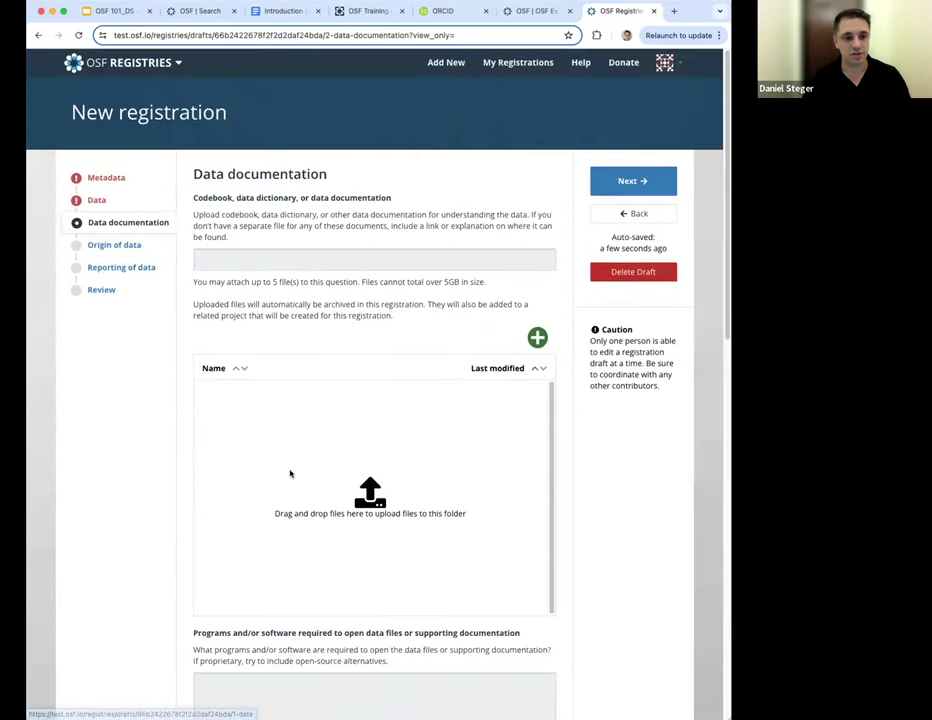
scroll(361, 510, "down", 5)
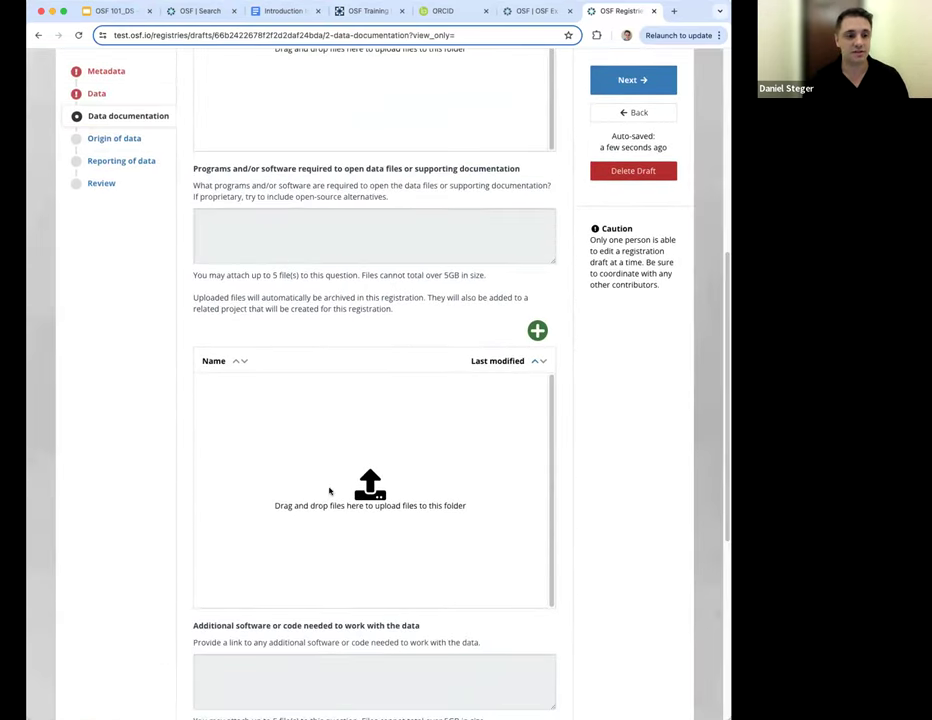
left_click(136, 139)
scroll(312, 407, "down", 1)
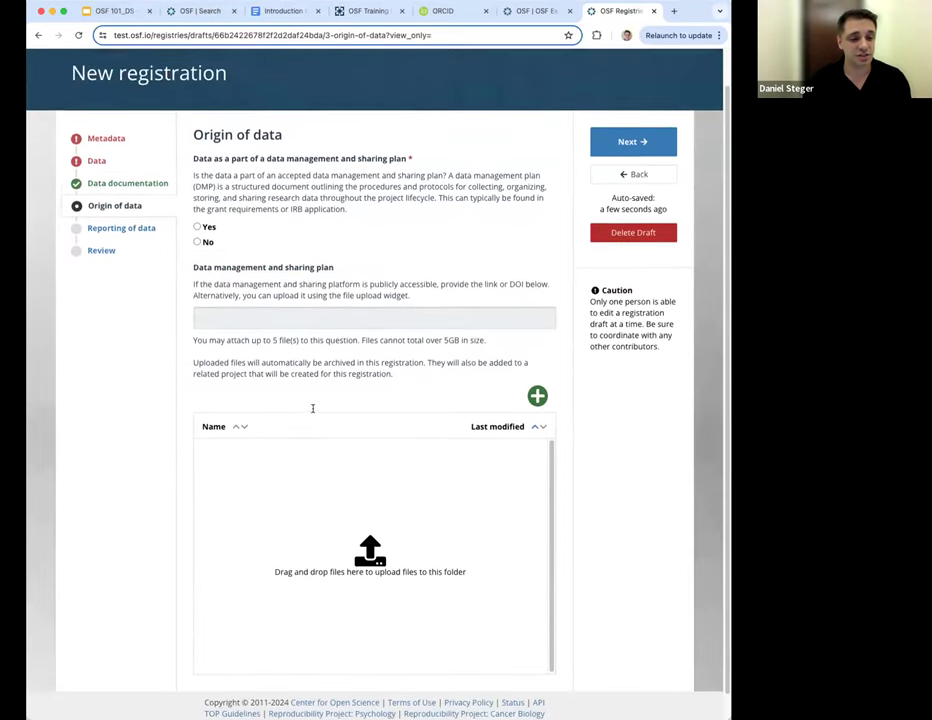
left_click(150, 203)
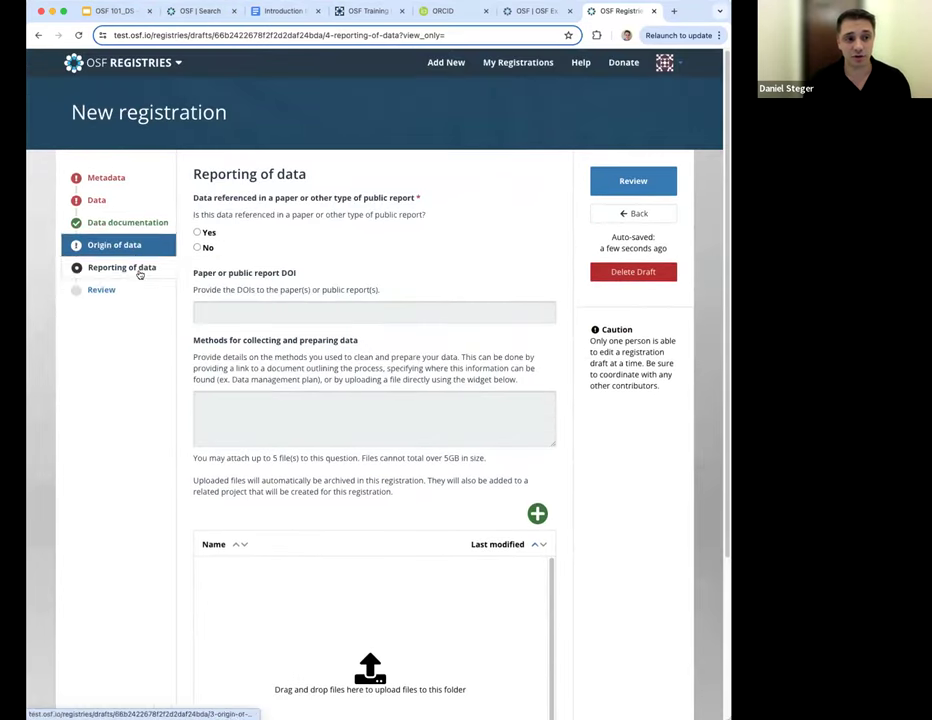
- Open the draft's Review page and scroll through the flagged missing description, license and subjects
left_click(138, 294)
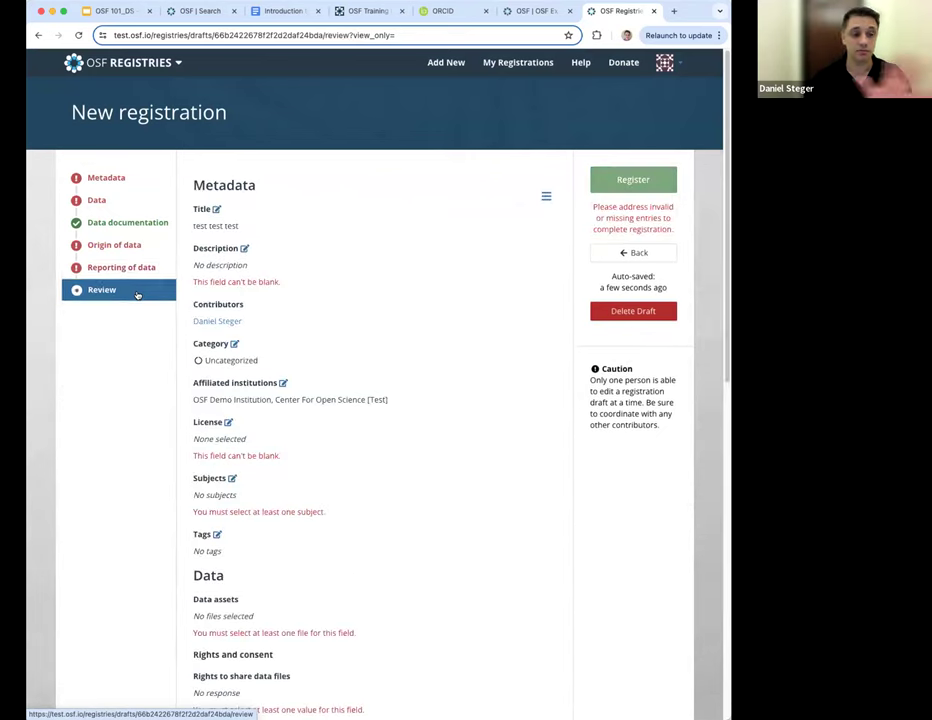
scroll(288, 389, "down", 2)
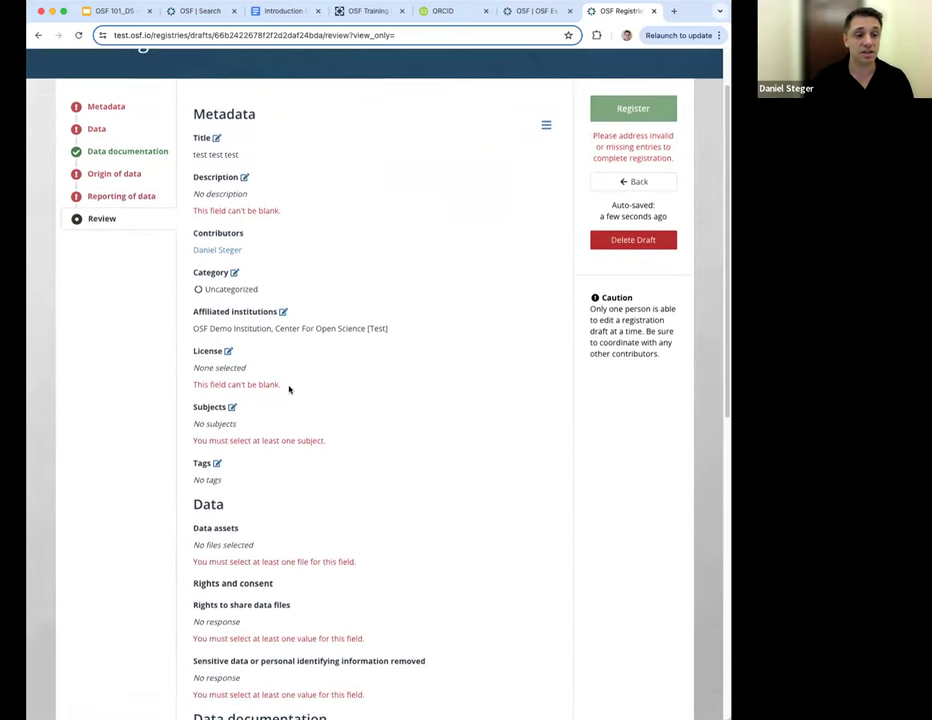
scroll(271, 415, "down", 5)
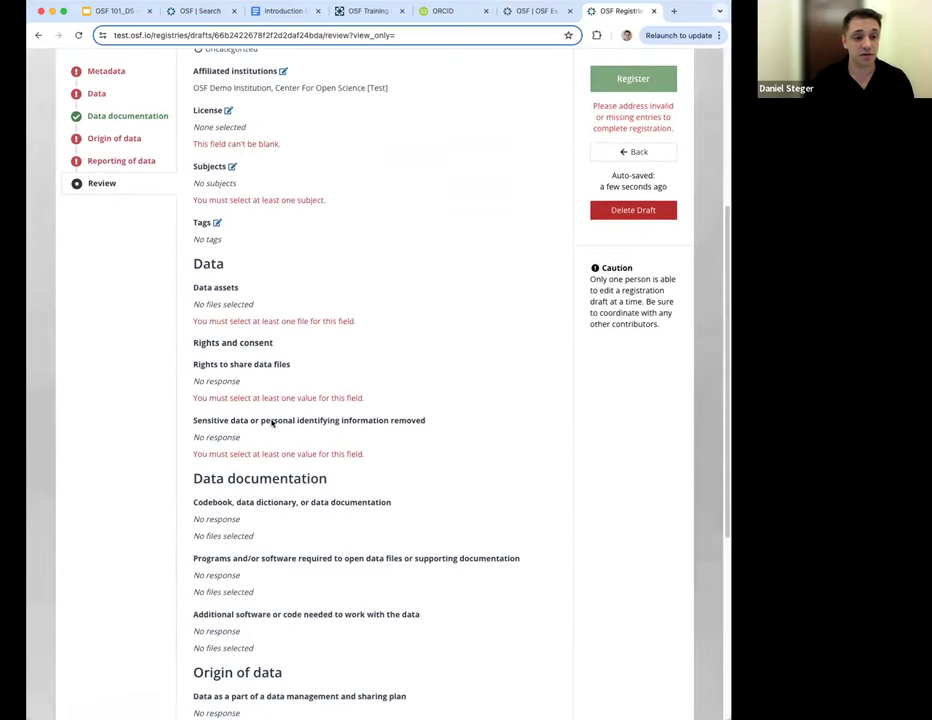
scroll(258, 286, "down", 7)
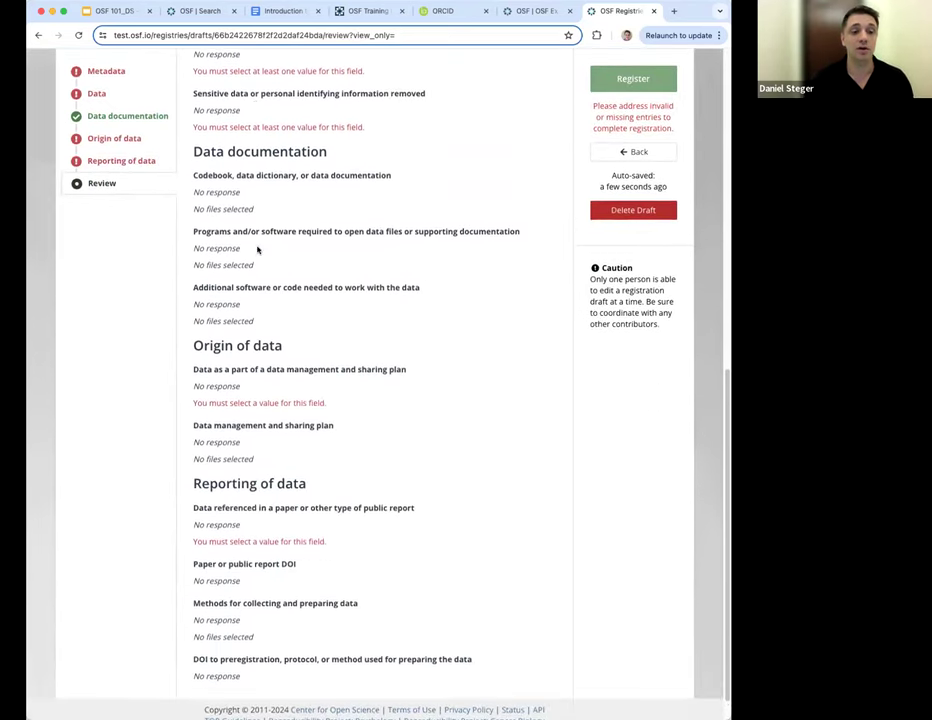
scroll(258, 457, "down", 1)
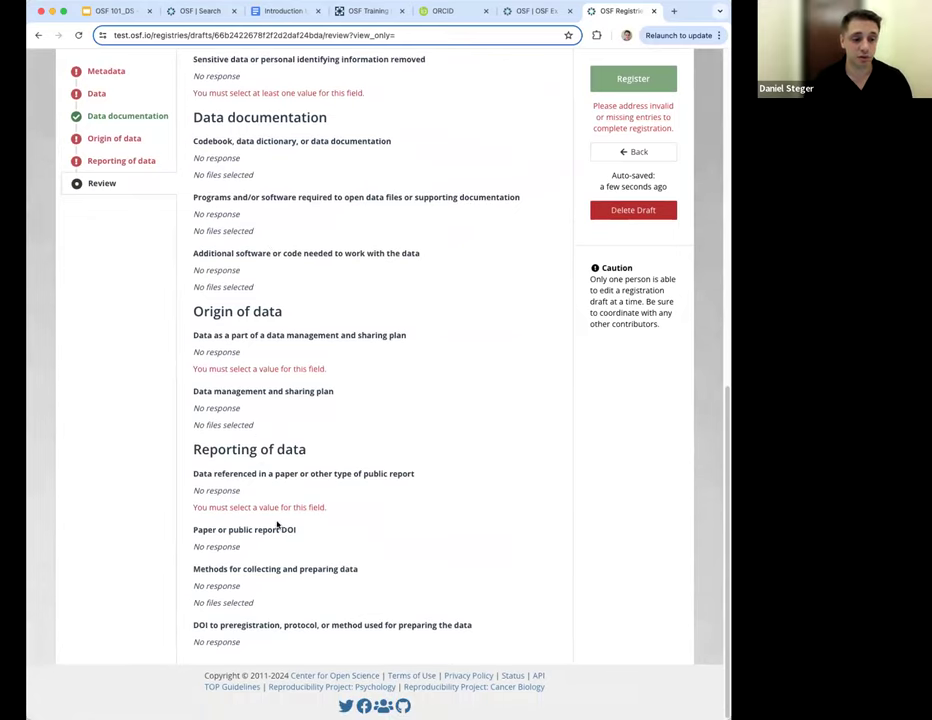
scroll(319, 465, "up", 14)
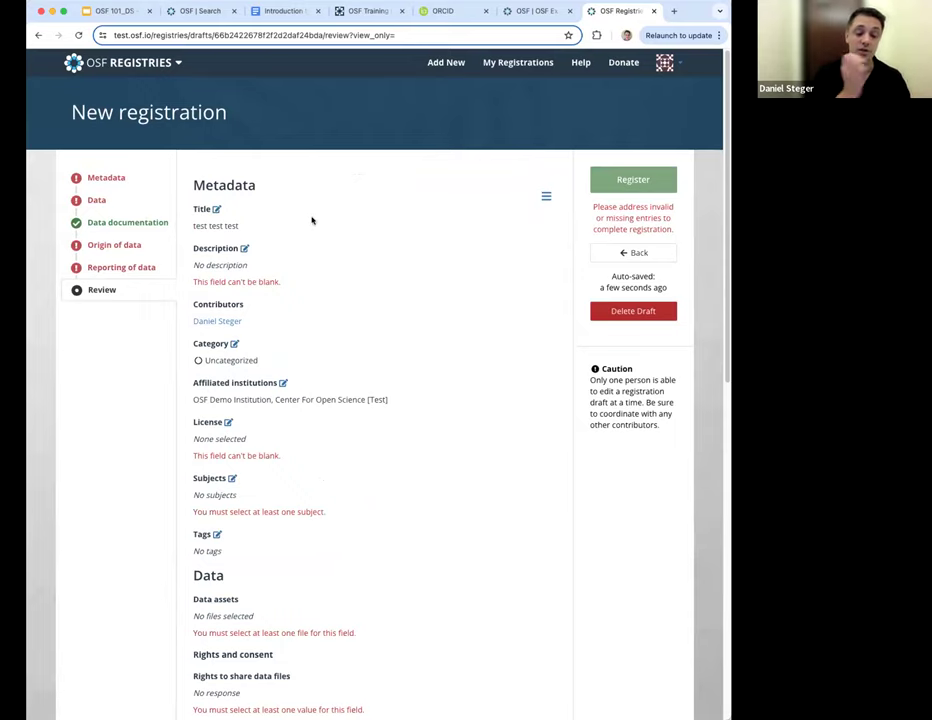
- Confirm 'test test test' under My Registrations drafts, then switch to the Submitted registrations
left_click(176, 63)
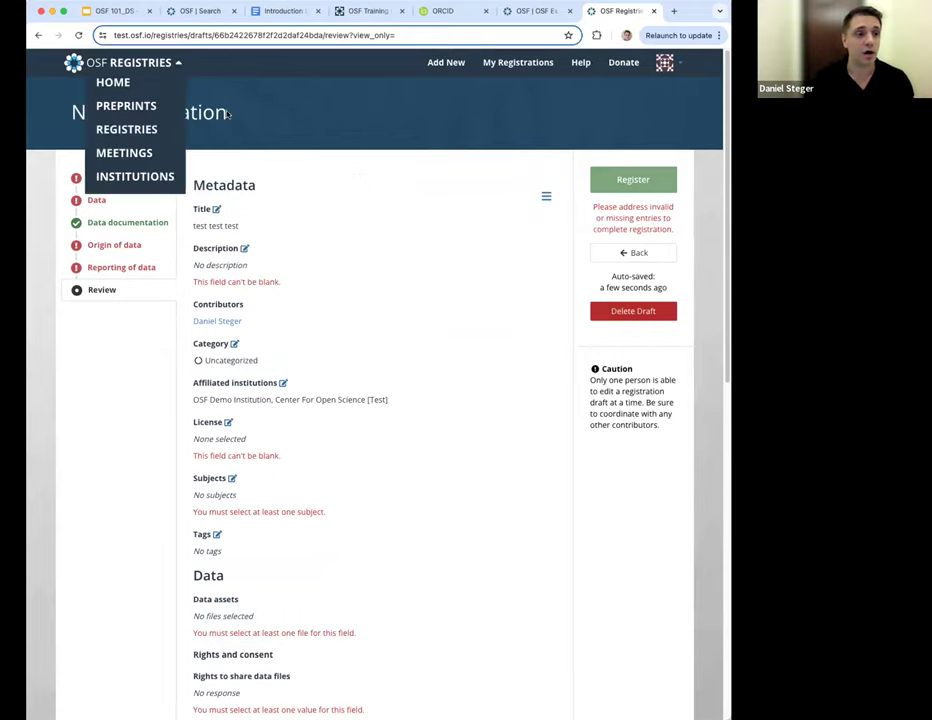
left_click(493, 66)
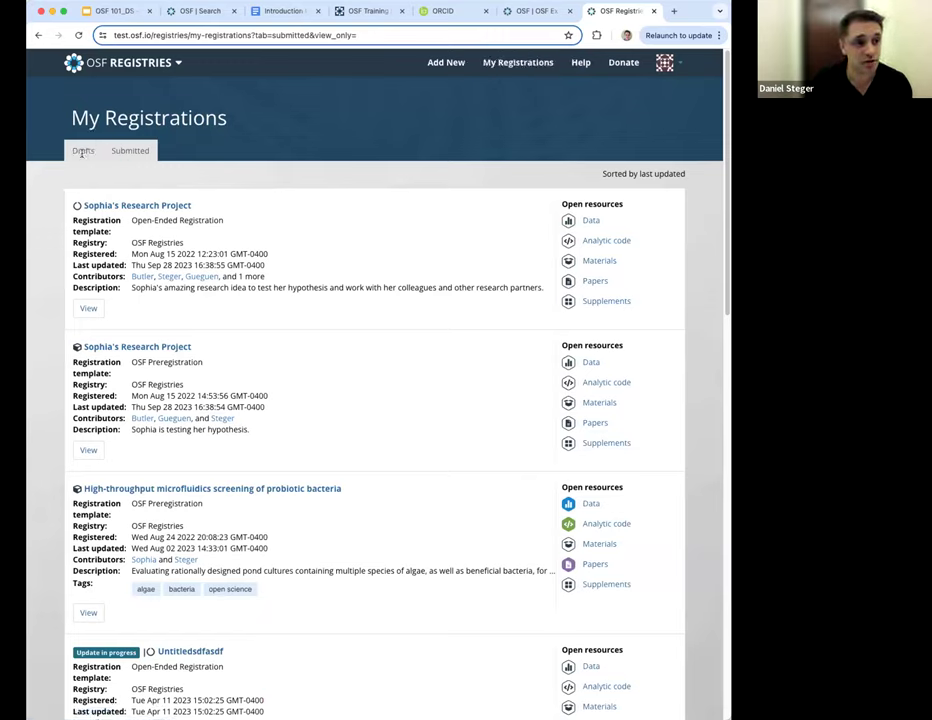
left_click(83, 151)
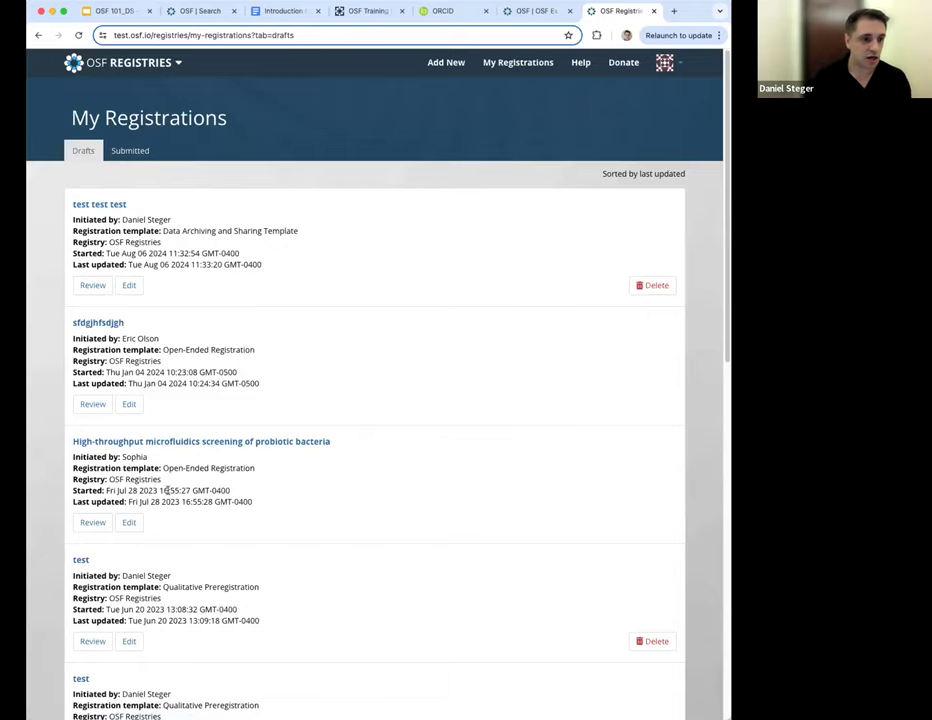
left_click(137, 150)
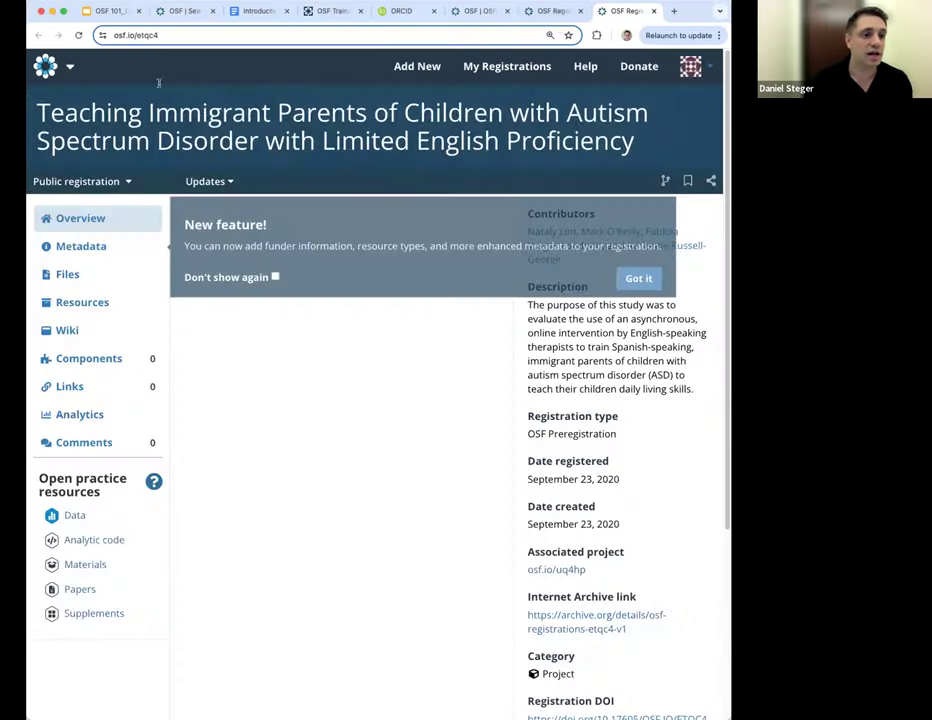
- Dismiss the new-feature notice on the registration page
left_click(638, 278)
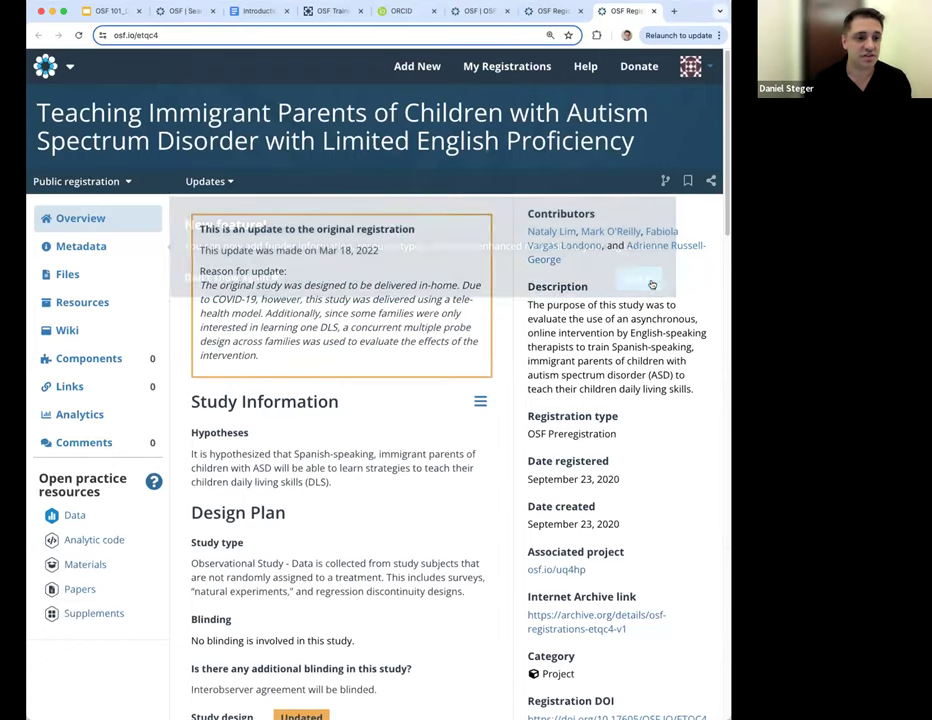
scroll(381, 327, "down", 5)
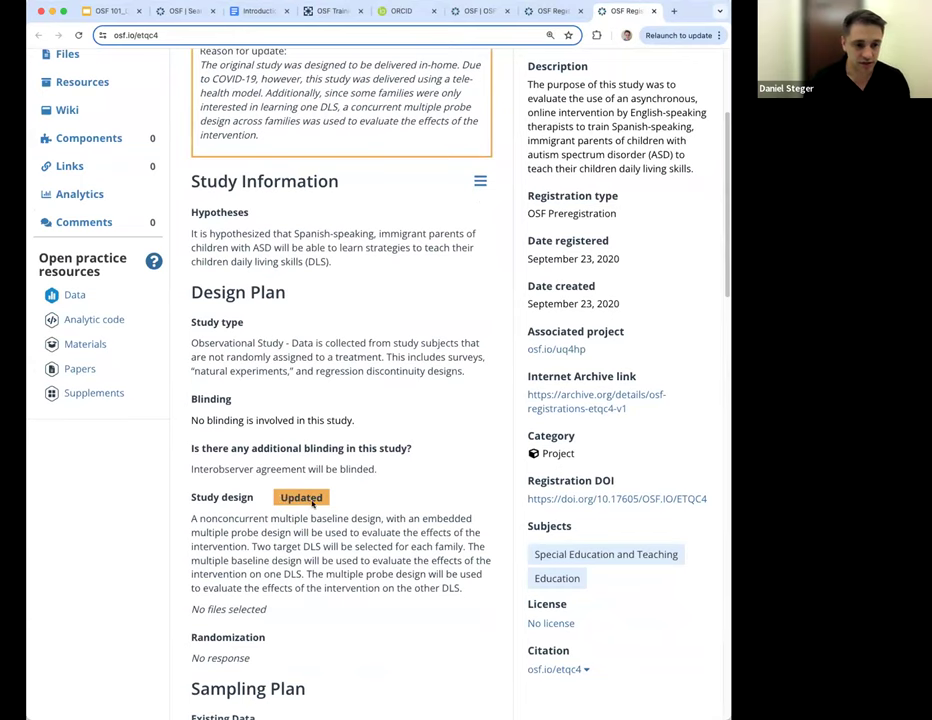
scroll(280, 512, "up", 1)
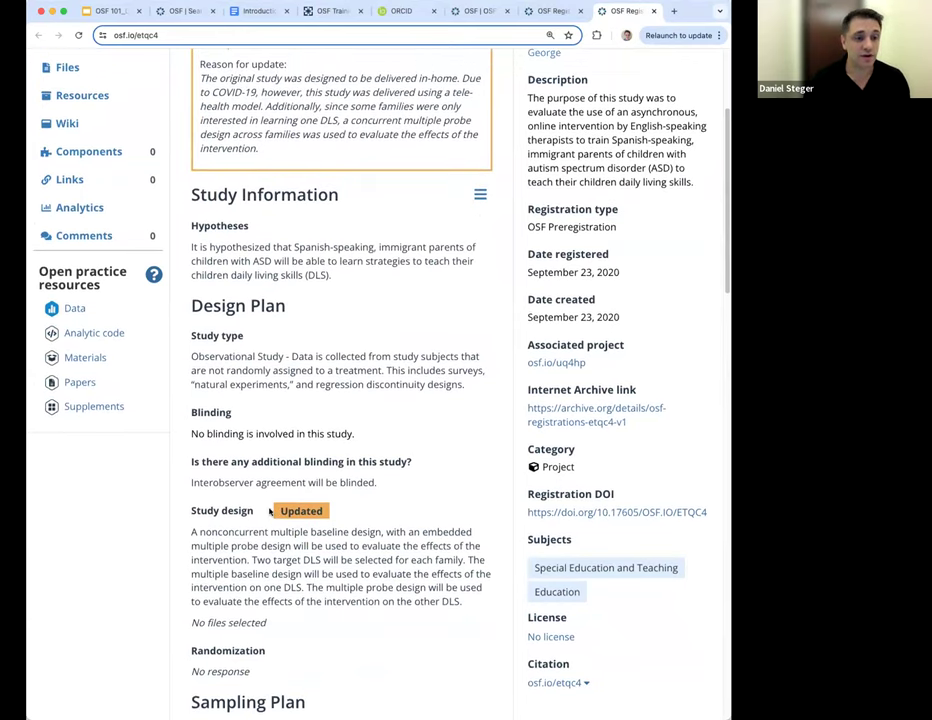
scroll(269, 511, "up", 5)
- Switch the Updates dropdown to the Original version and scroll through it
left_click(218, 182)
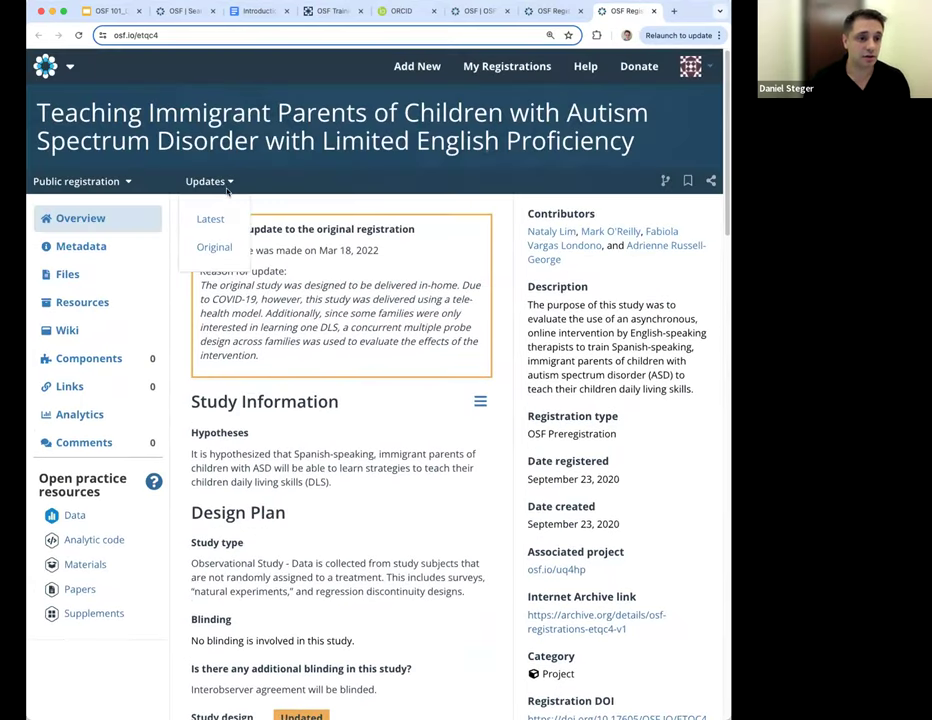
left_click(228, 251)
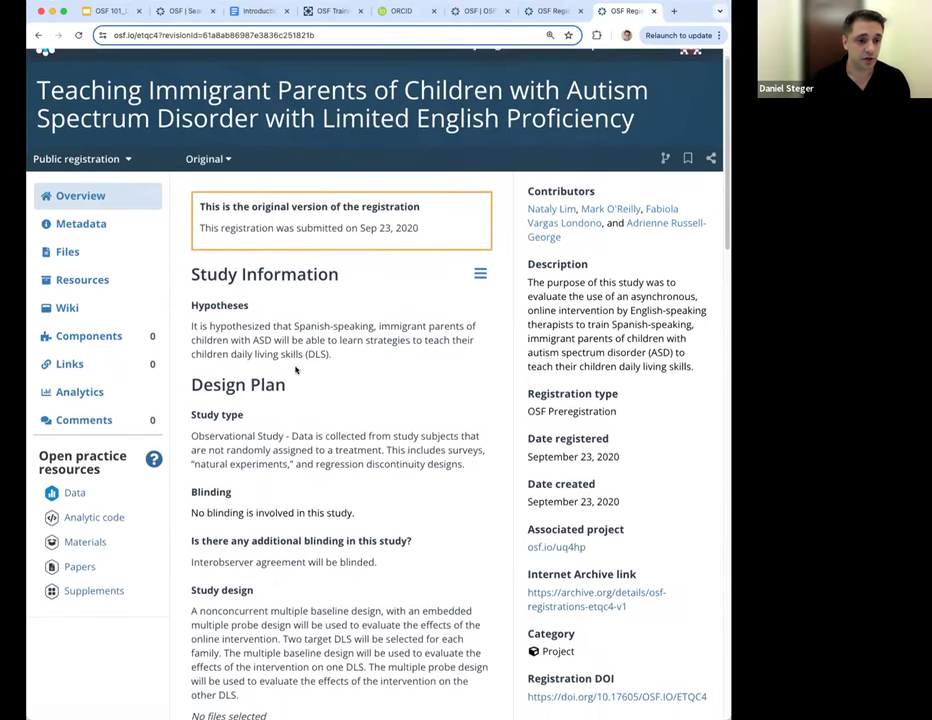
scroll(268, 540, "down", 6)
scroll(277, 527, "down", 19)
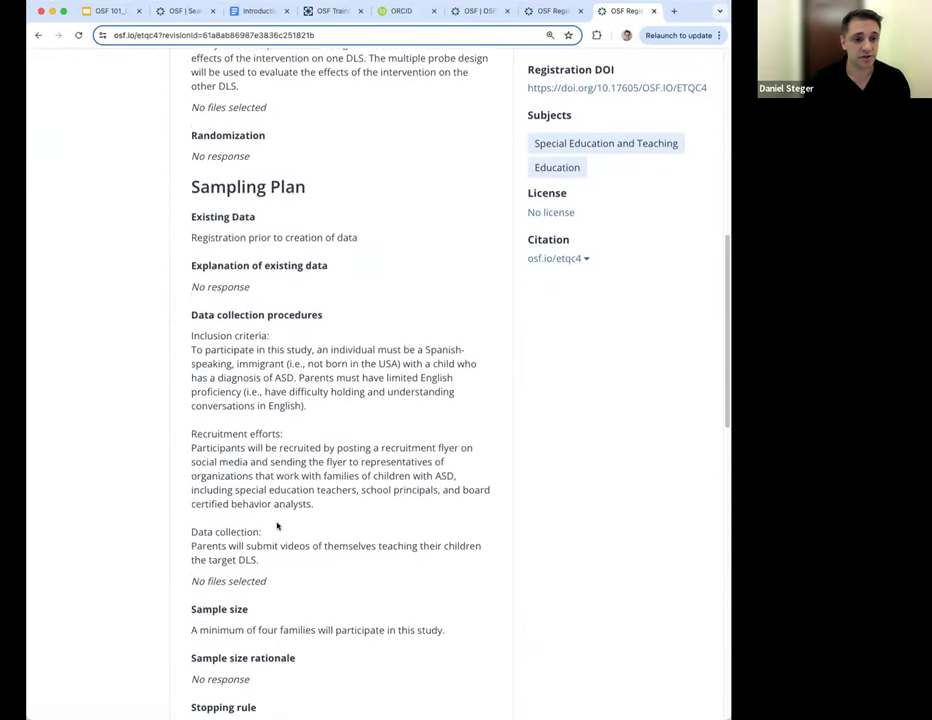
scroll(262, 245, "down", 6)
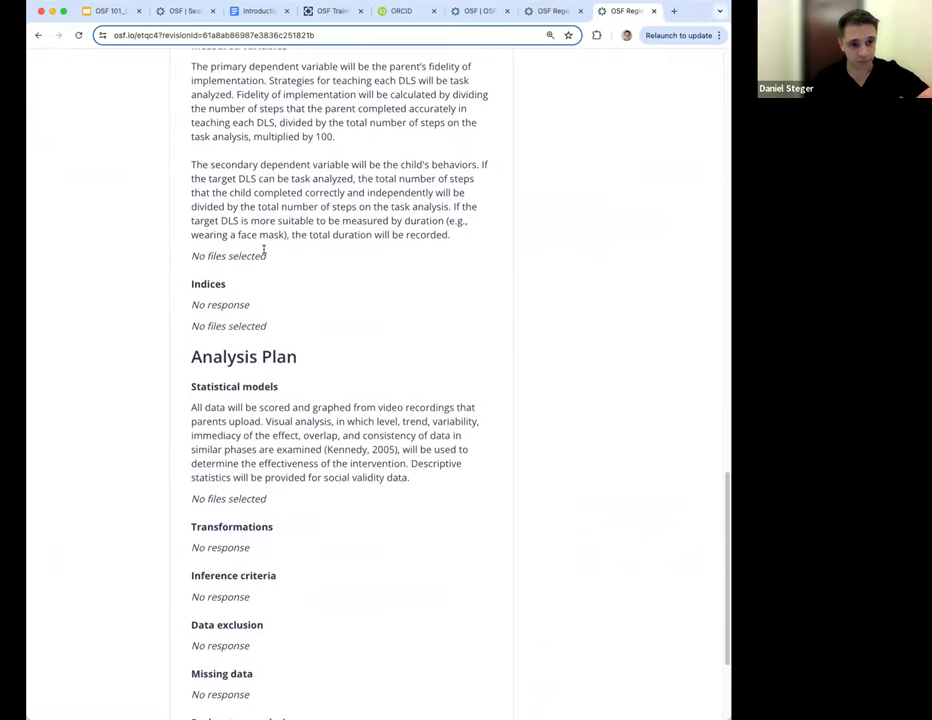
scroll(265, 253, "up", 16)
scroll(236, 210, "up", 14)
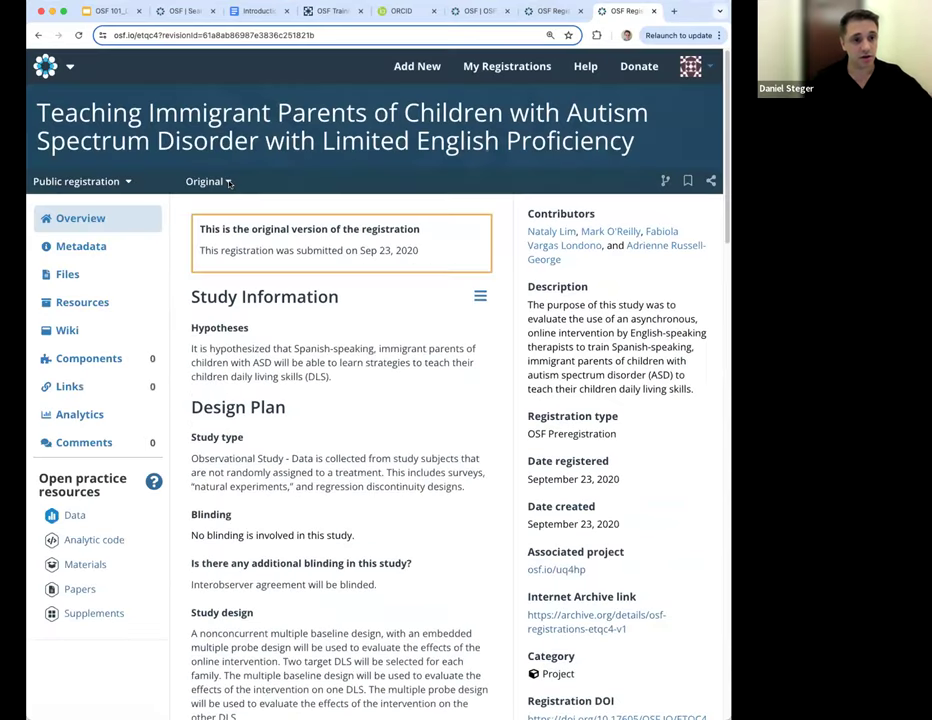
- Return to the Latest version and highlight the reason for update and revised Study design
left_click(216, 180)
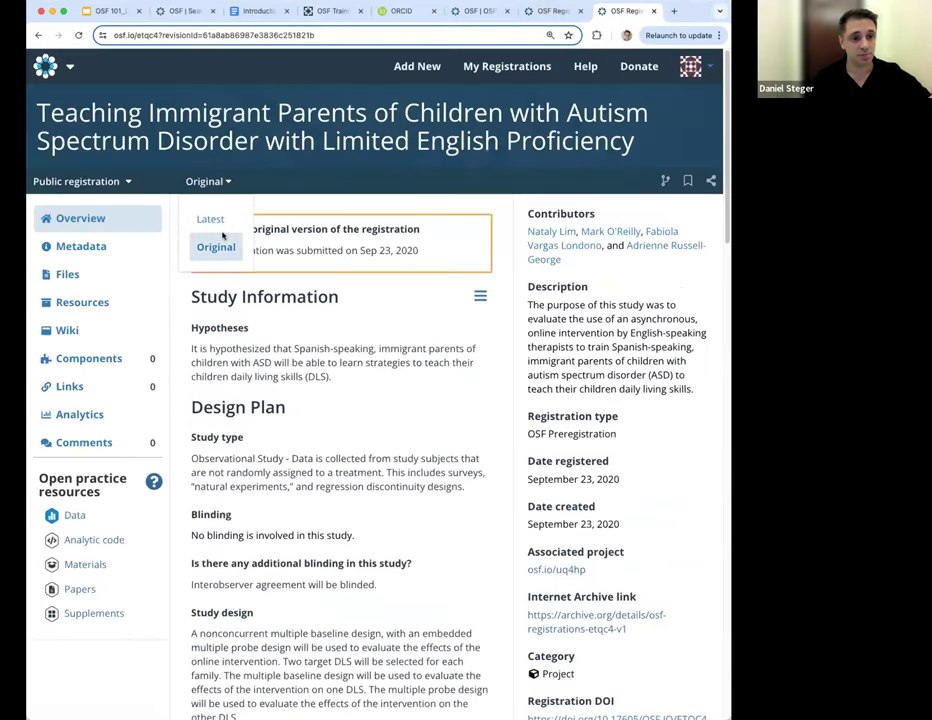
left_click(215, 220)
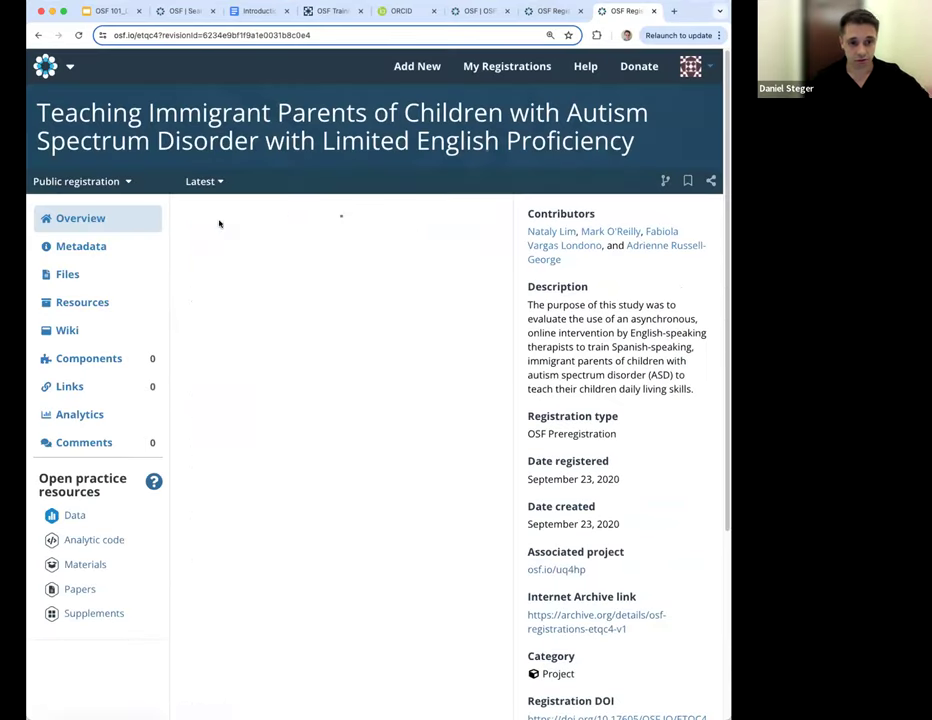
left_click_drag(200, 271, 265, 346)
left_click_drag(379, 250, 347, 250)
scroll(324, 330, "down", 5)
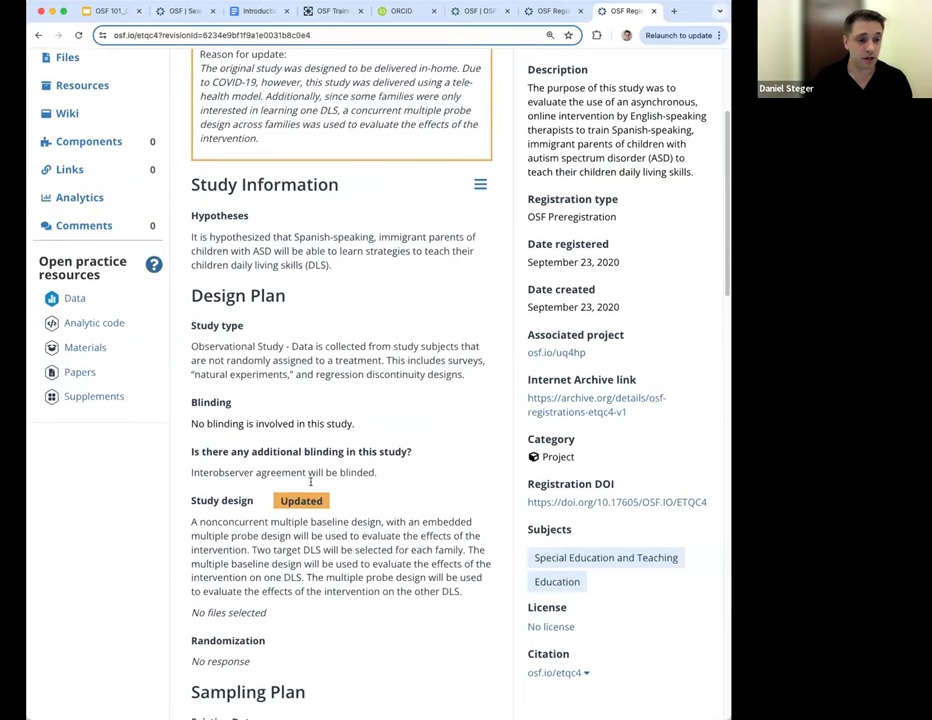
left_click_drag(318, 624, 226, 515)
scroll(226, 515, "down", 15)
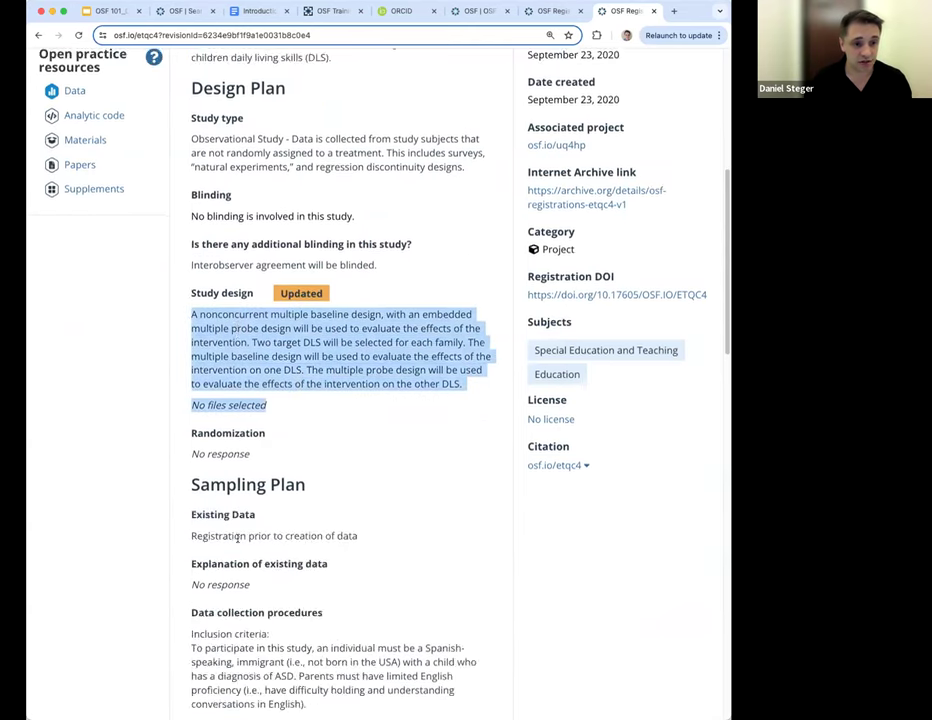
scroll(242, 541, "up", 20)
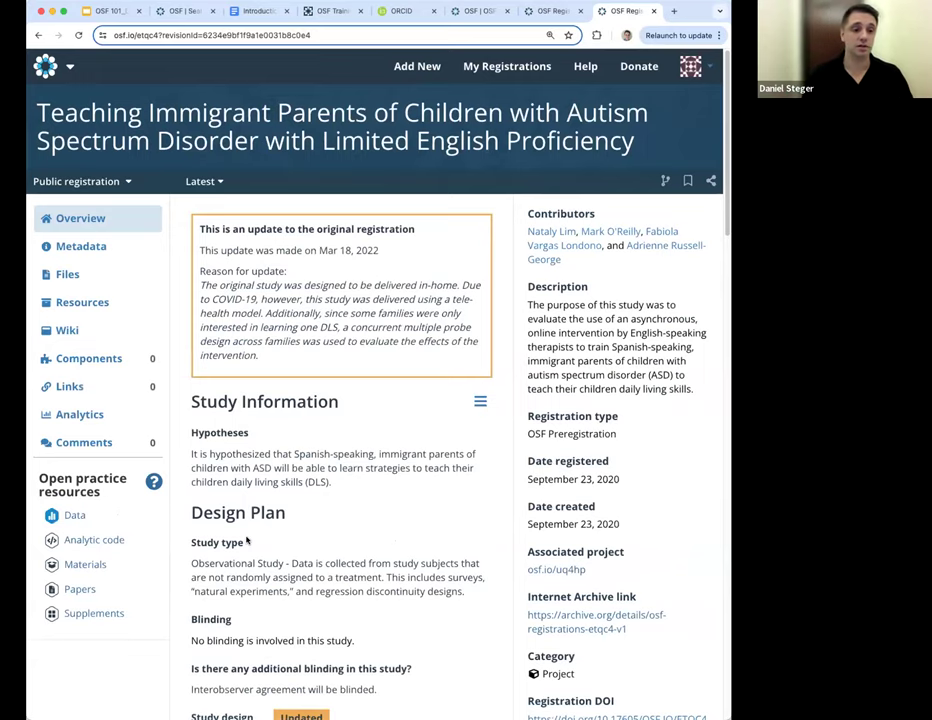
left_click_drag(380, 251, 316, 251)
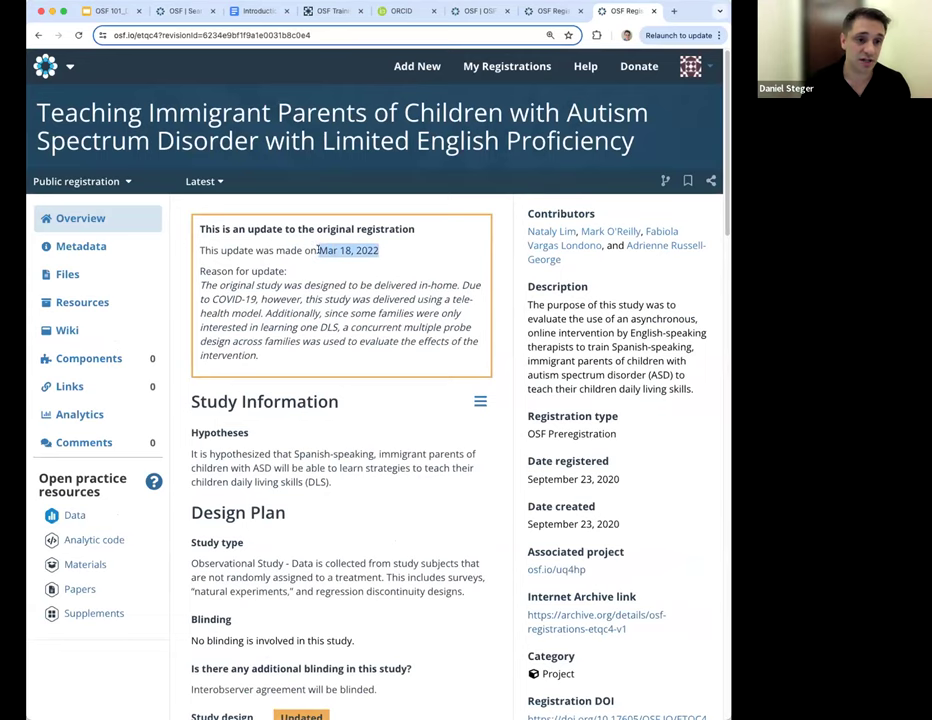
scroll(358, 640, "down", 5)
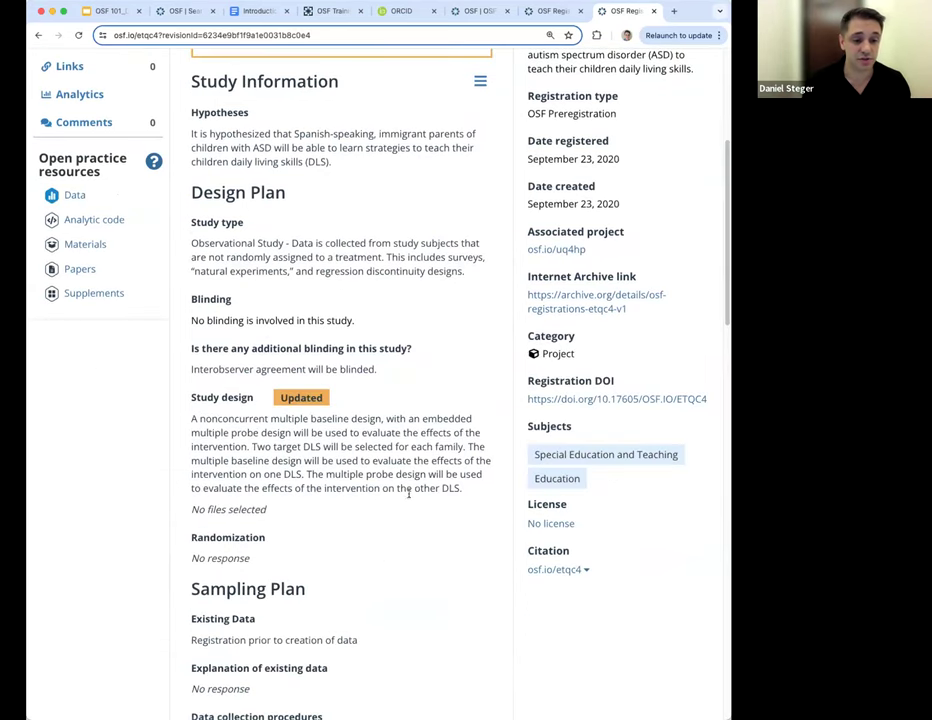
left_click_drag(462, 488, 192, 418)
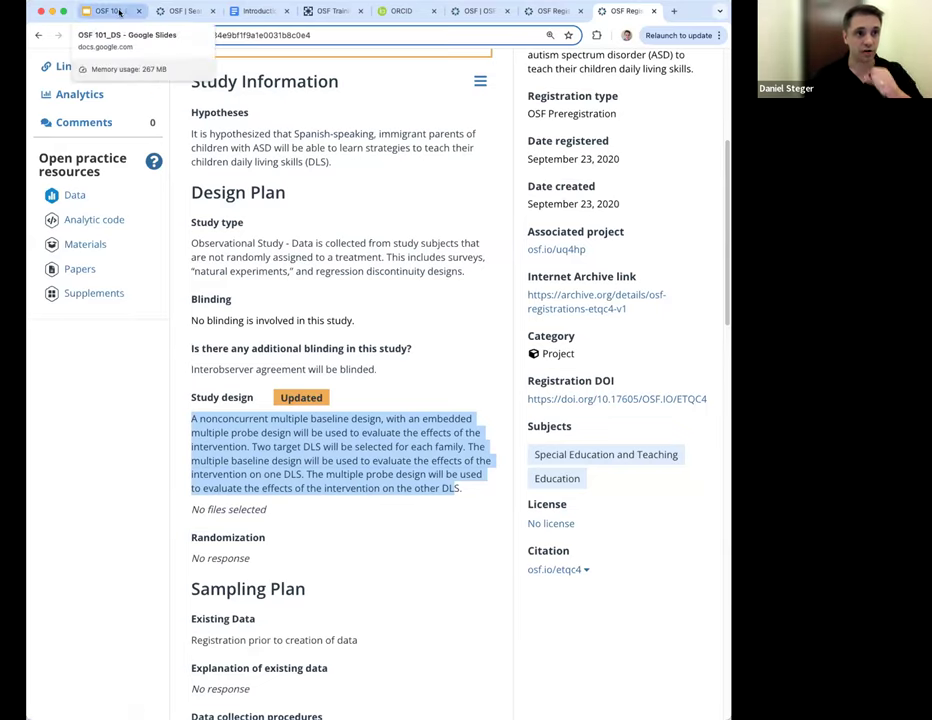
- Return to the Google Slides tab and advance past Topics to the OSF Projects slide
left_click(116, 10)
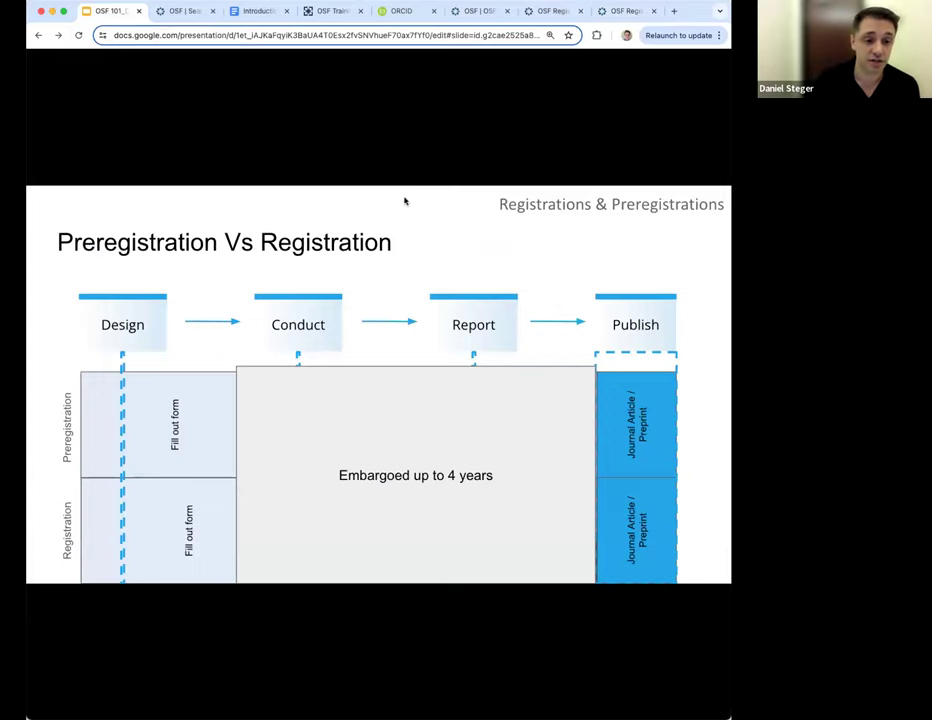
left_click(404, 201)
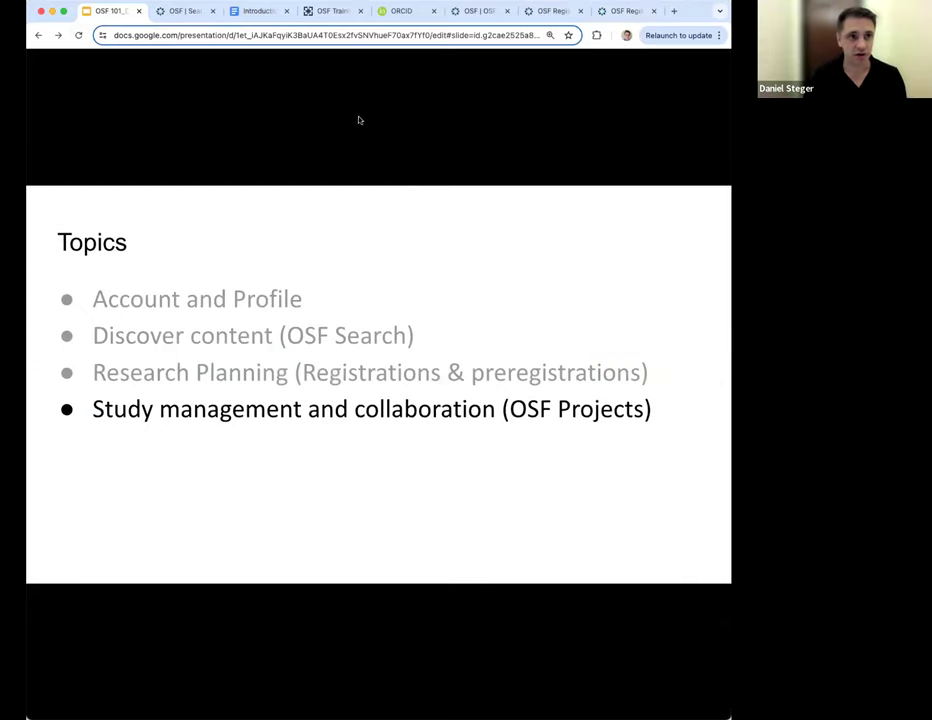
left_click(343, 208)
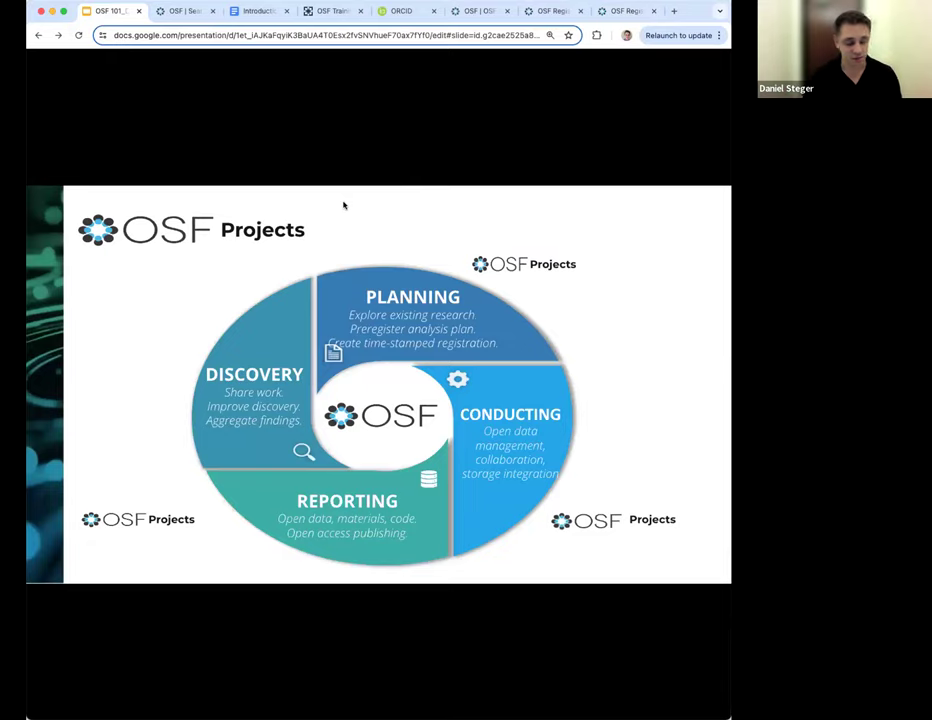
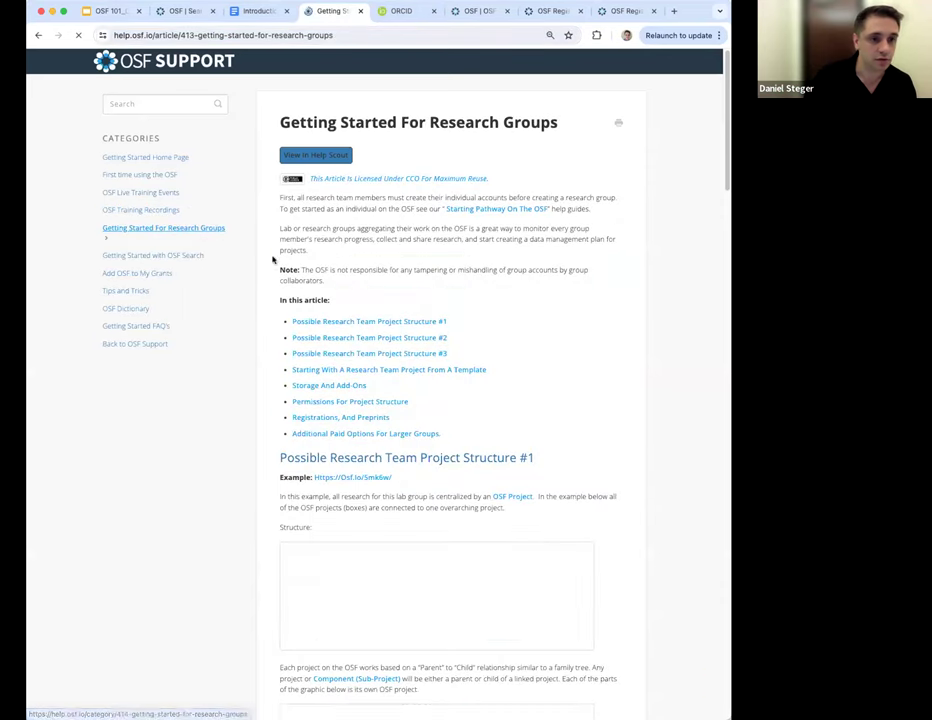
- Follow the support article's example link to the OSF Example Research Group project (osf.io/5mk6w)
left_click(318, 34)
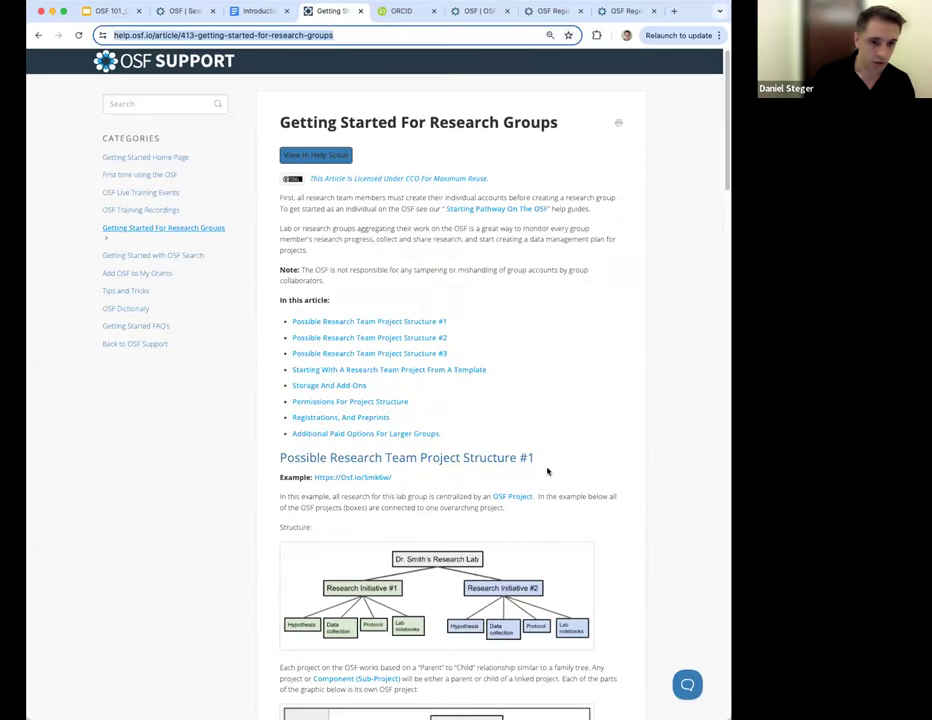
left_click(381, 478)
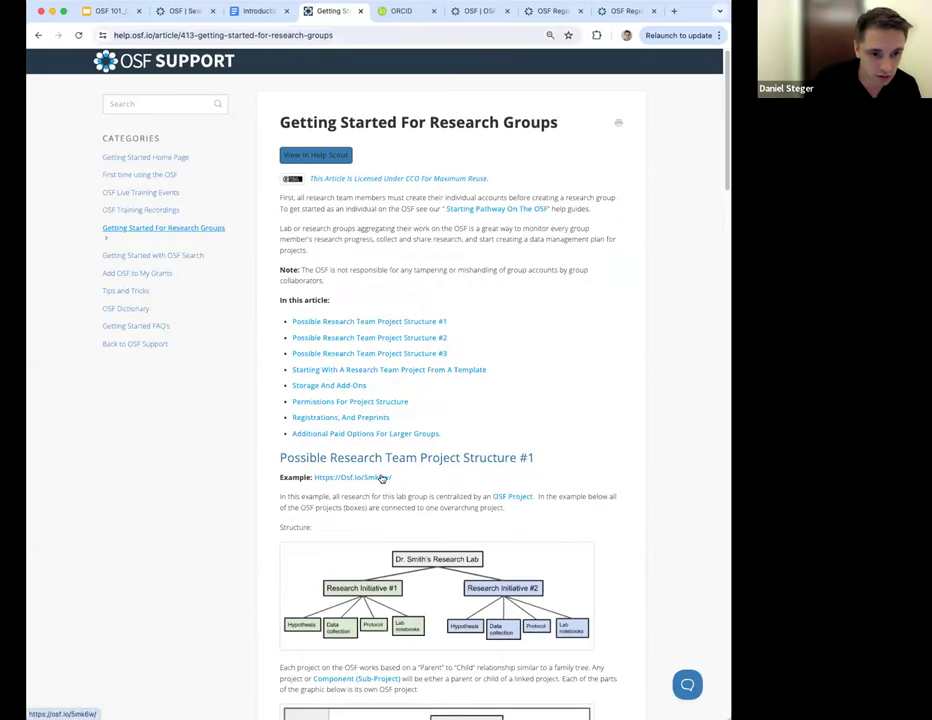
left_click(330, 36)
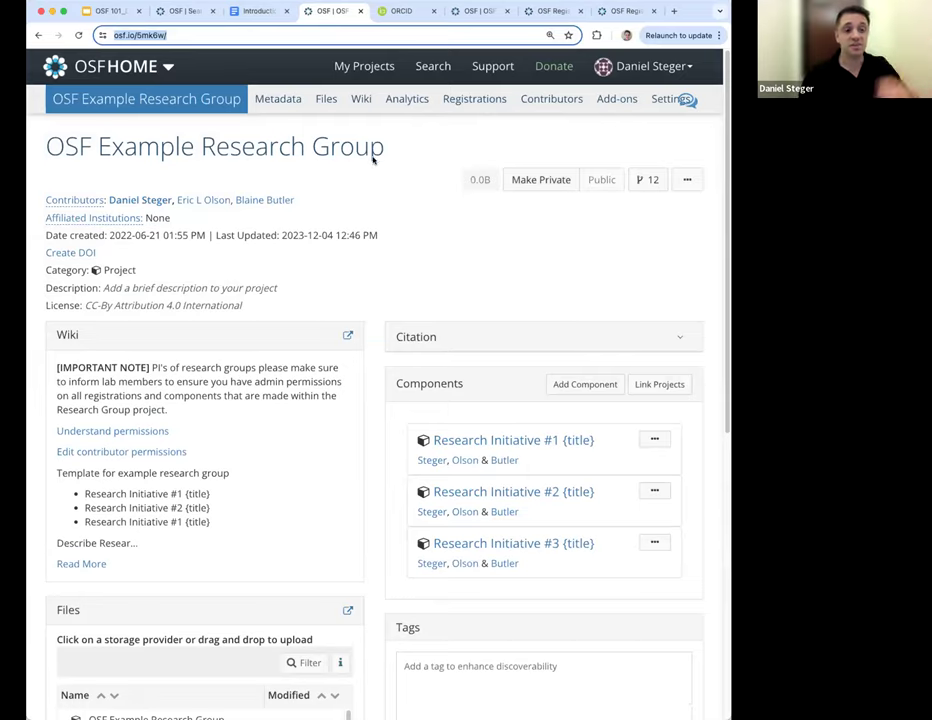
- Open the 'Research Initiative #1 {title}' component from the project's Components list
scroll(410, 302, "down", 1)
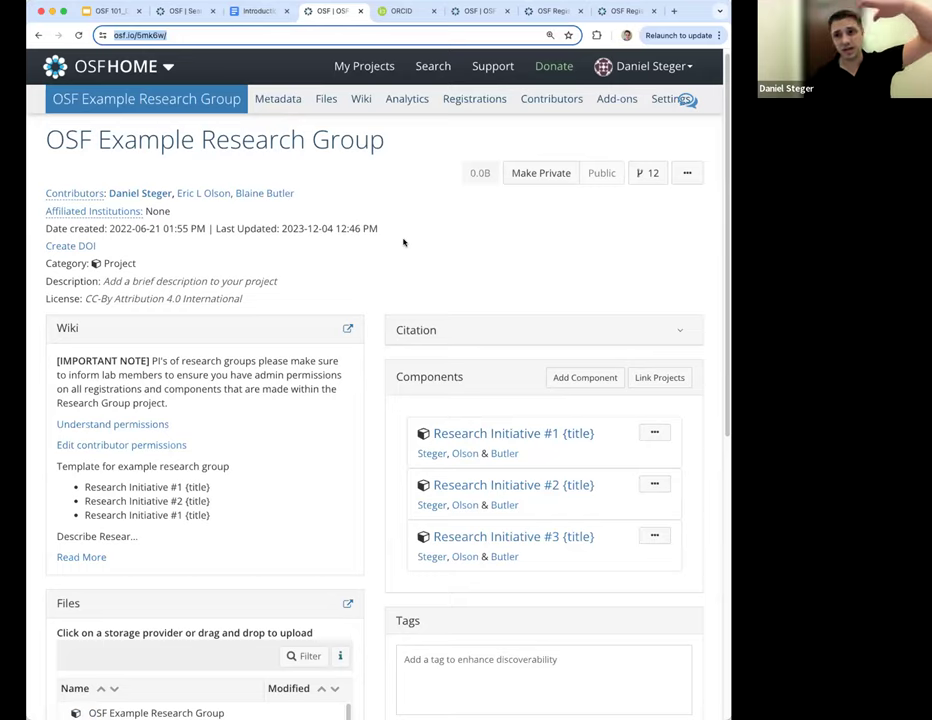
left_click(497, 435)
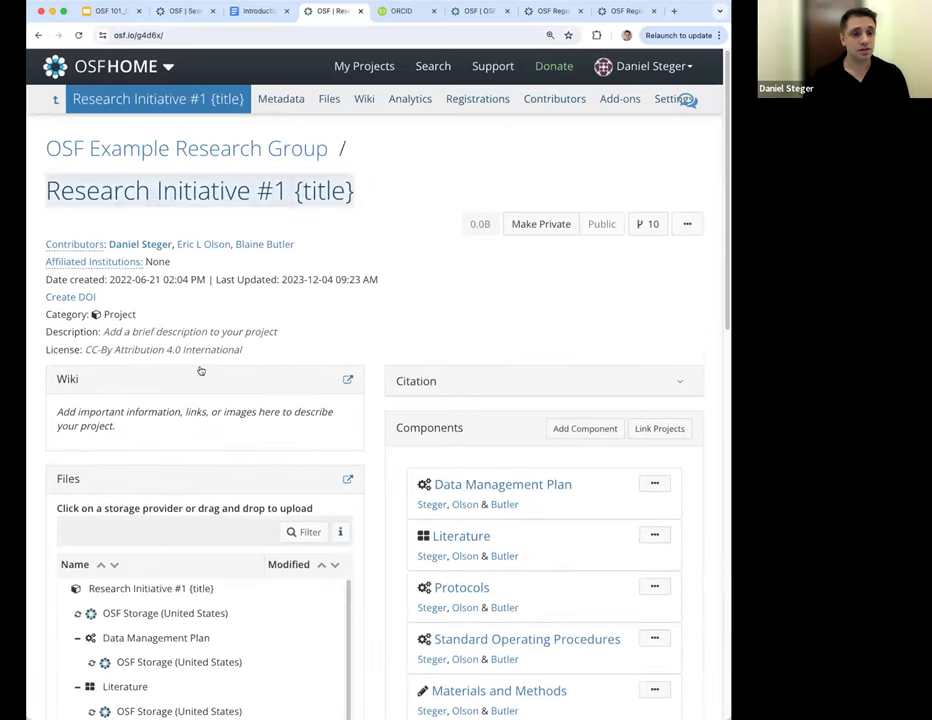
- Scroll through Research Initiative #1's subcomponents, then go back to the OSF Example Research Group project
scroll(430, 408, "down", 1)
scroll(452, 418, "down", 1)
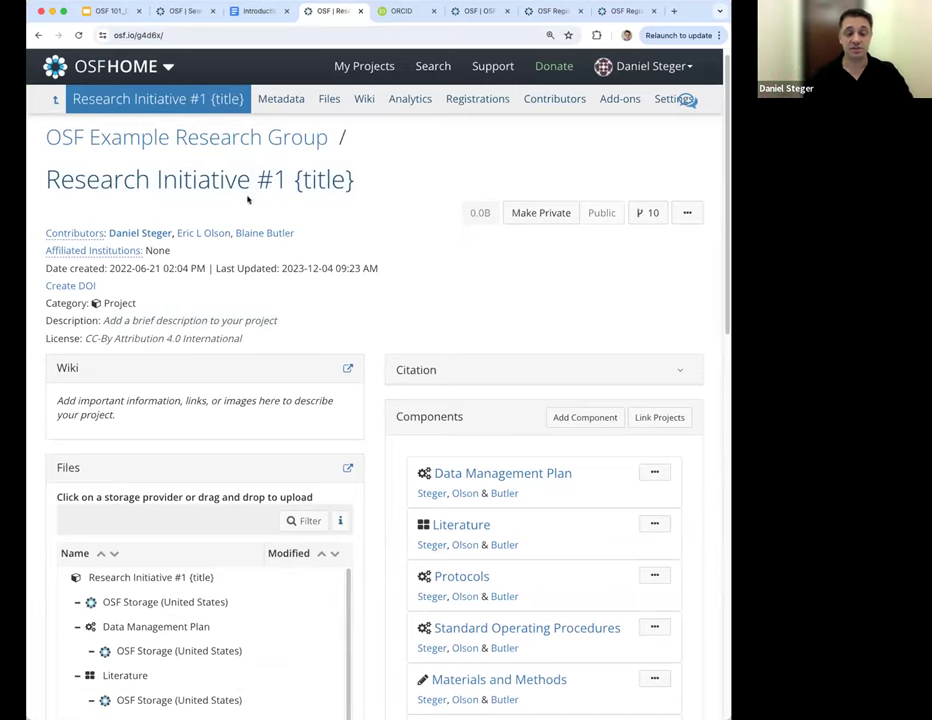
scroll(393, 540, "down", 3)
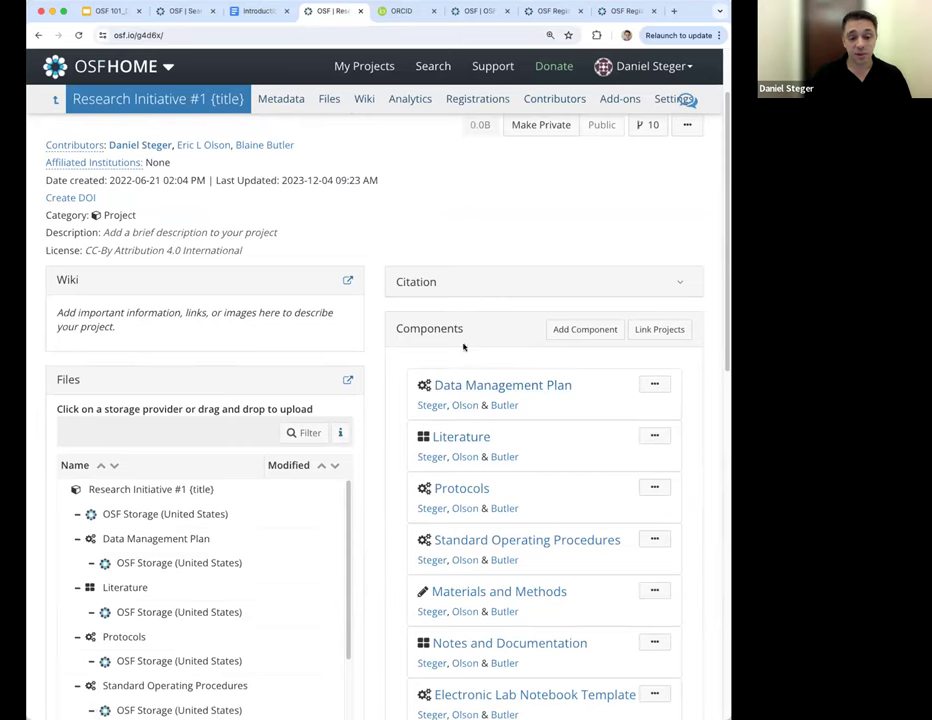
scroll(474, 385, "down", 1)
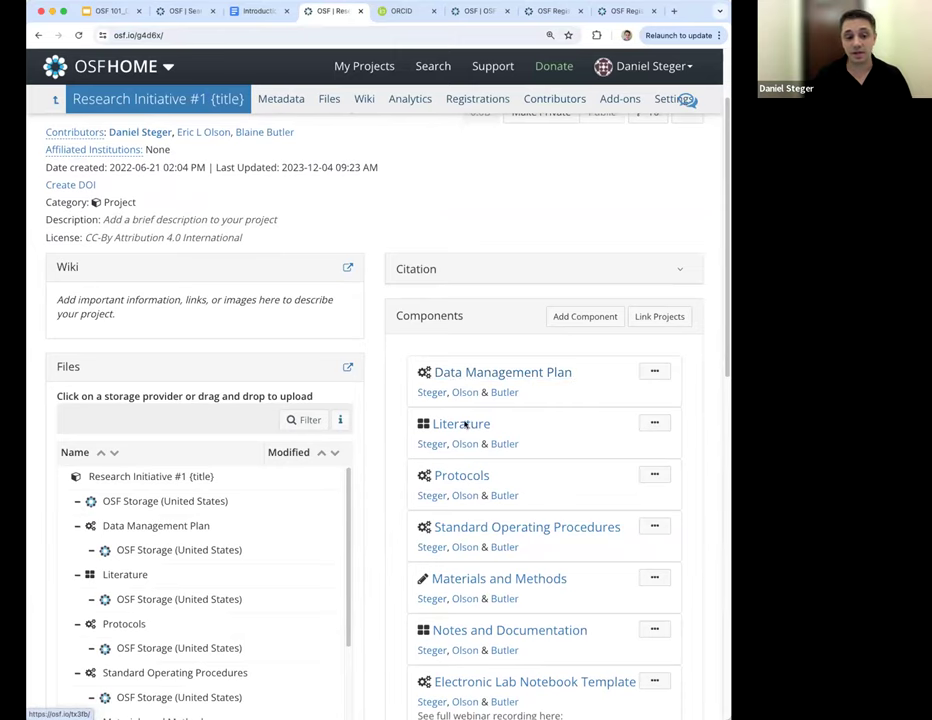
scroll(476, 441, "down", 3)
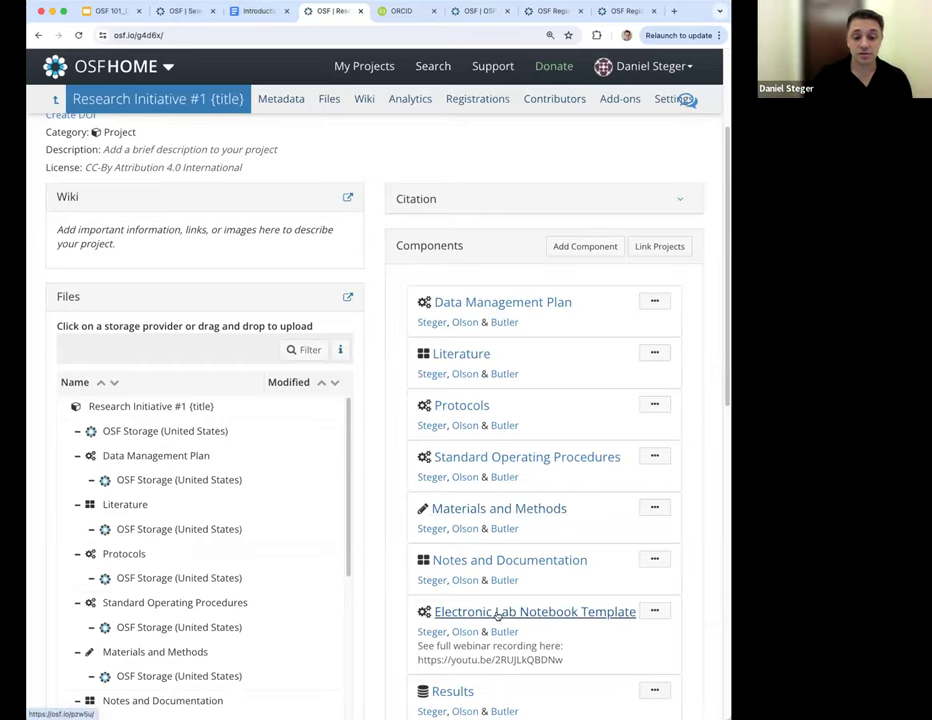
scroll(516, 618, "down", 3)
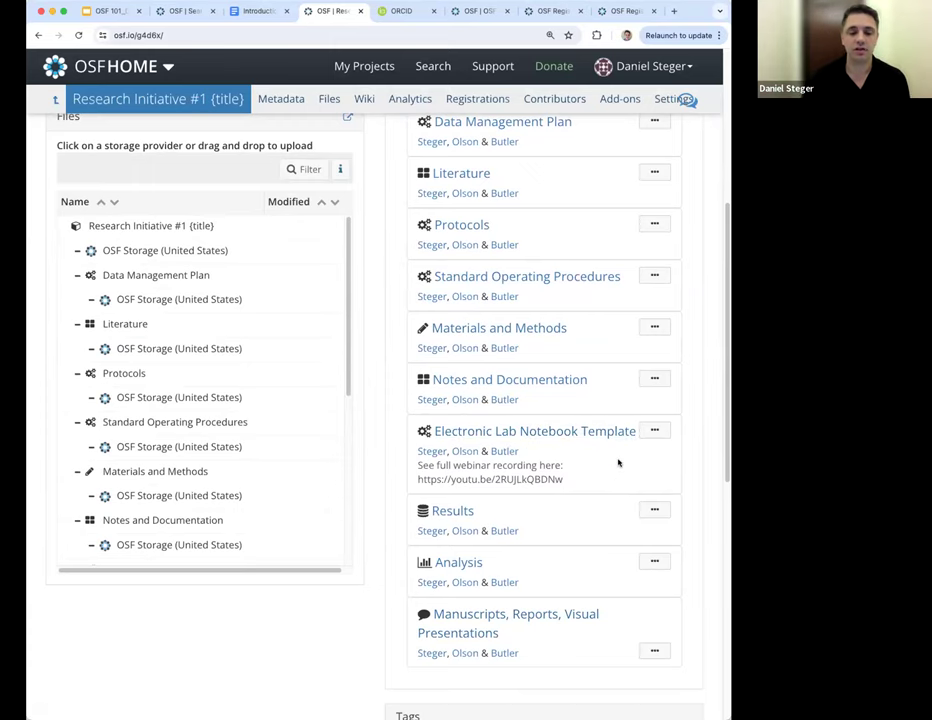
scroll(483, 480, "up", 5)
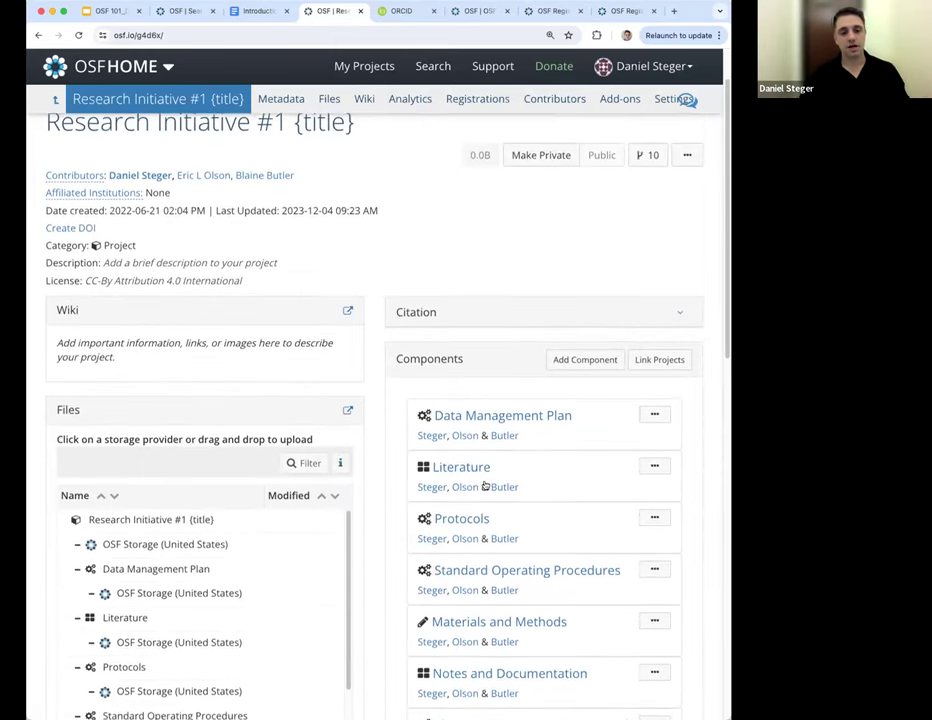
left_click(56, 100)
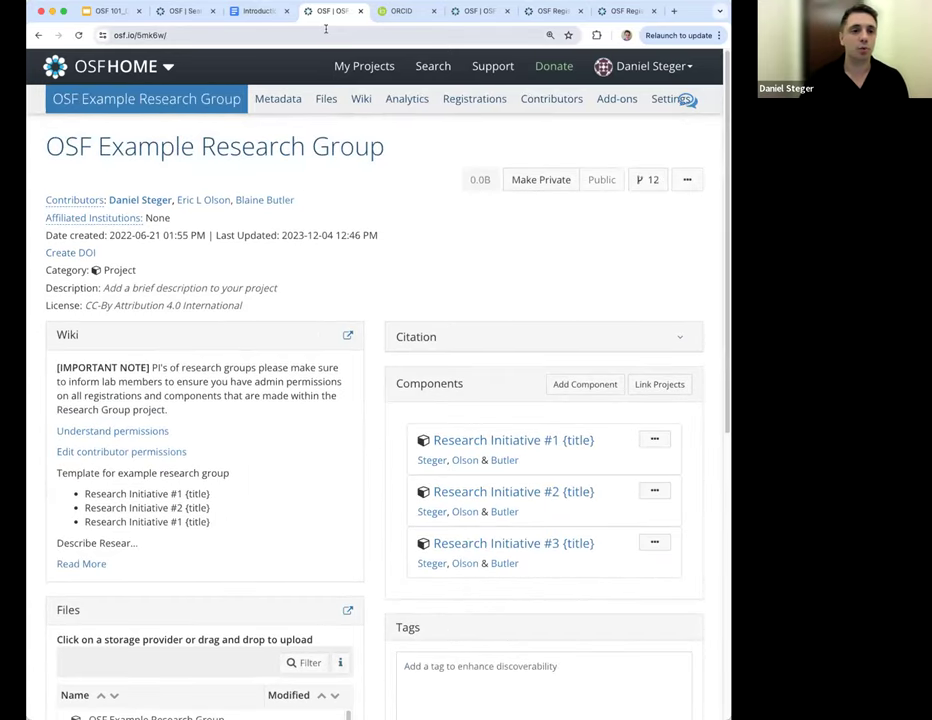
- Go to the OSF Support help site at help.osf.io
left_click(463, 16)
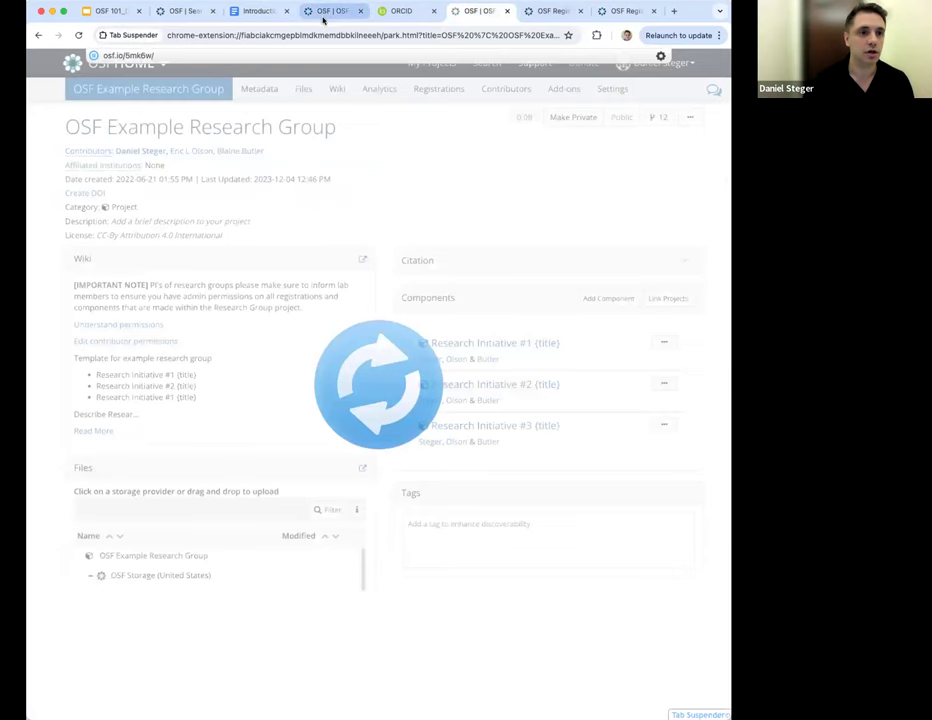
left_click(322, 15)
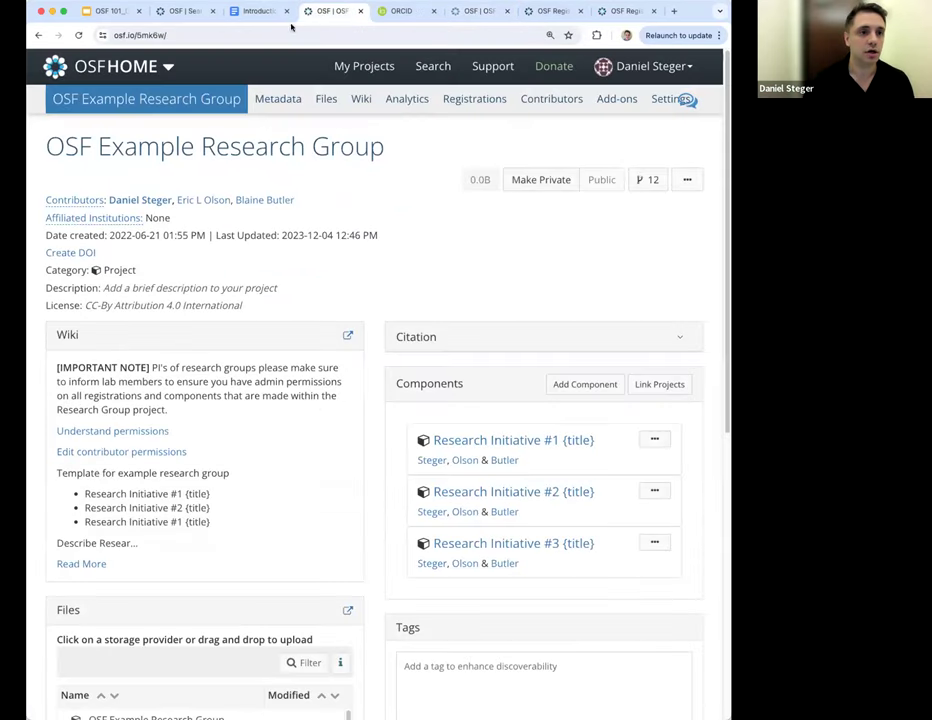
left_click(177, 36)
type("hep")
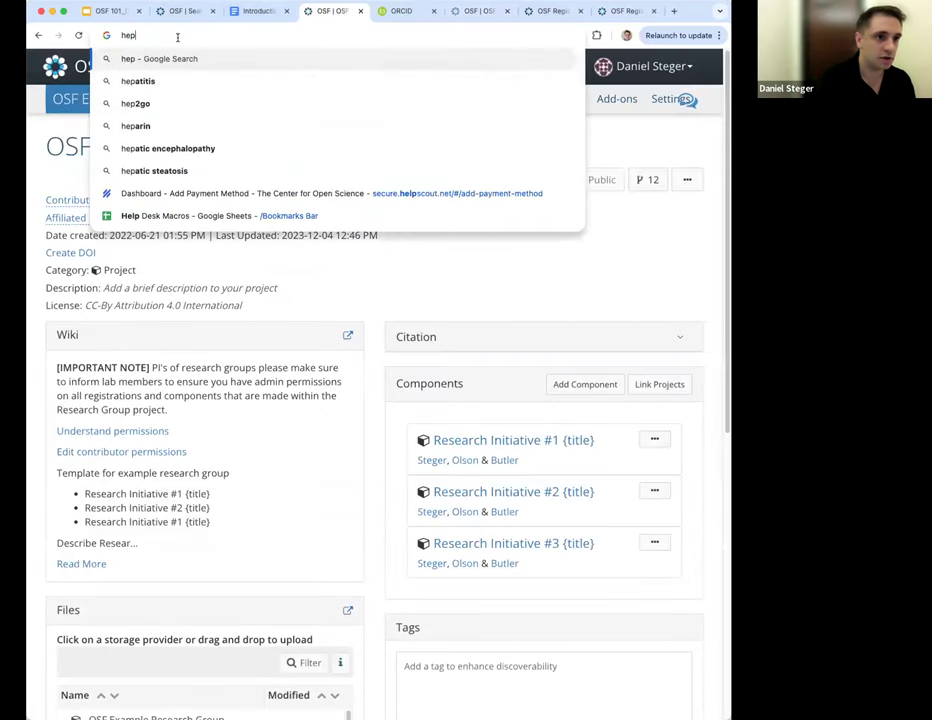
key("BackSpace")
type("lp.osf.io")
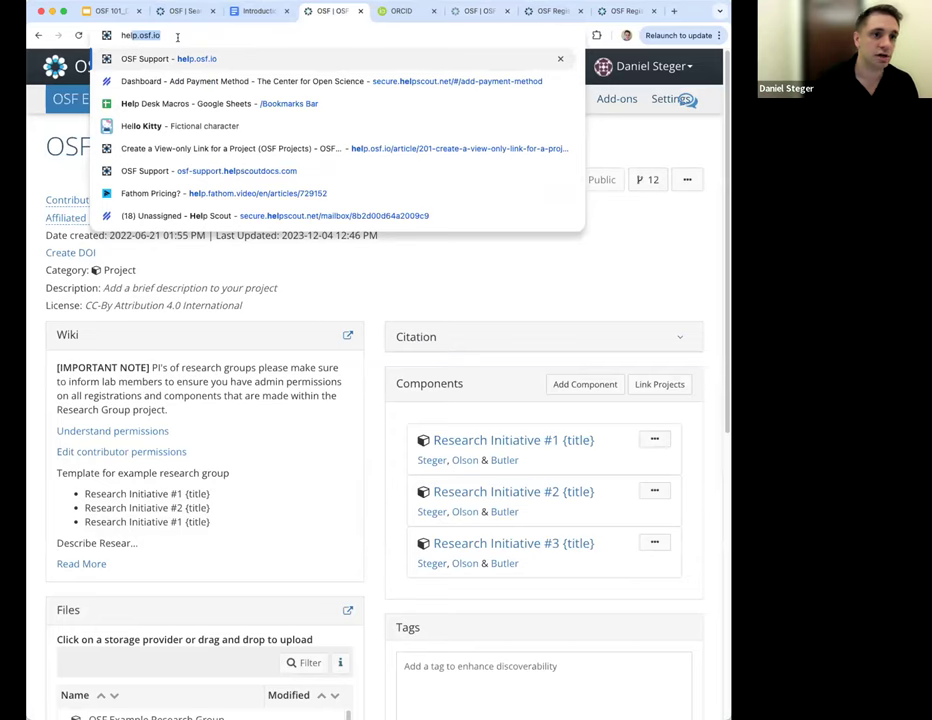
left_click(185, 60)
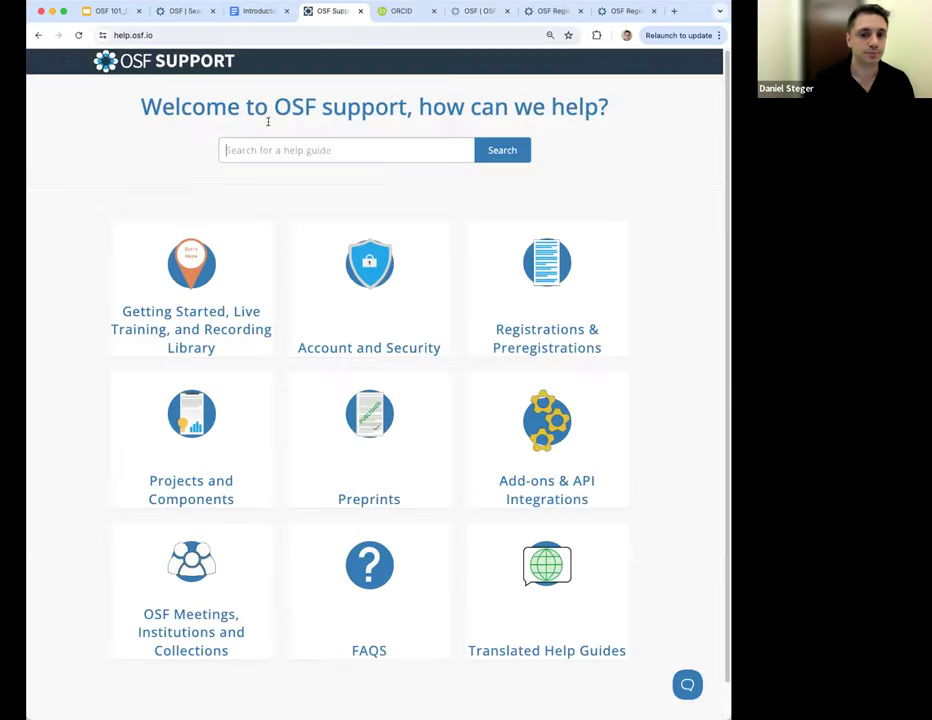
- Open Getting Started > Tips and Tricks > Tip 10 Templates and read its fork steps
left_click(191, 279)
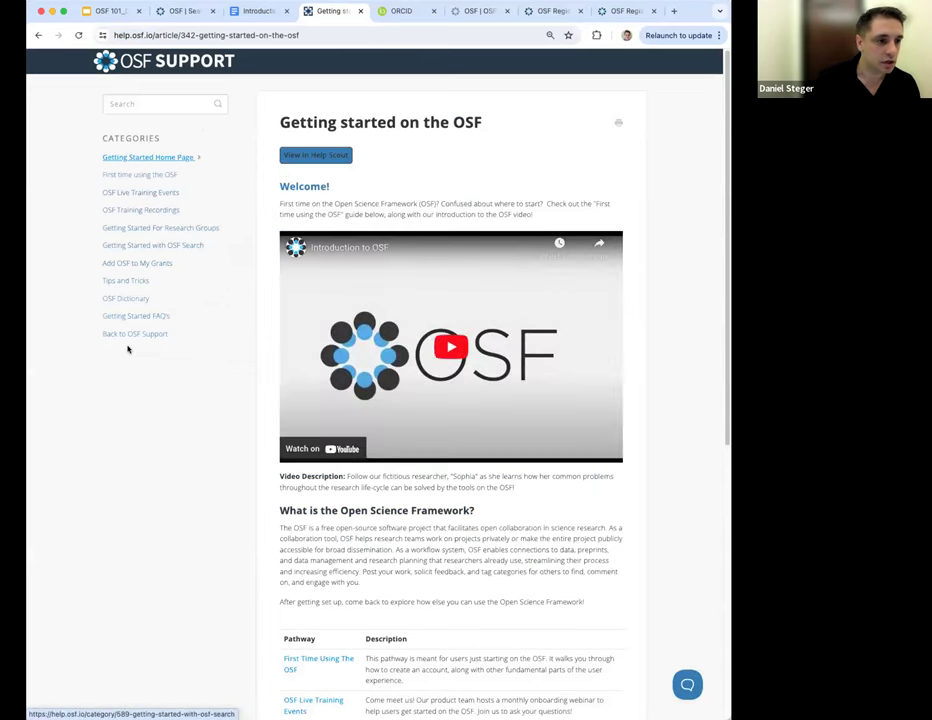
left_click(128, 283)
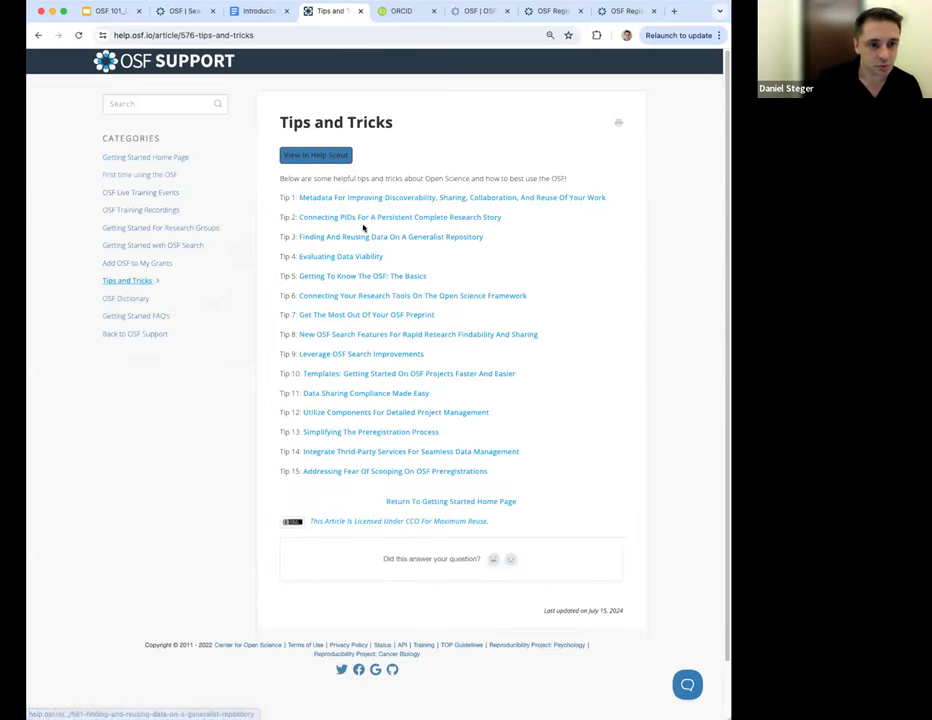
left_click(377, 376)
left_click(354, 35)
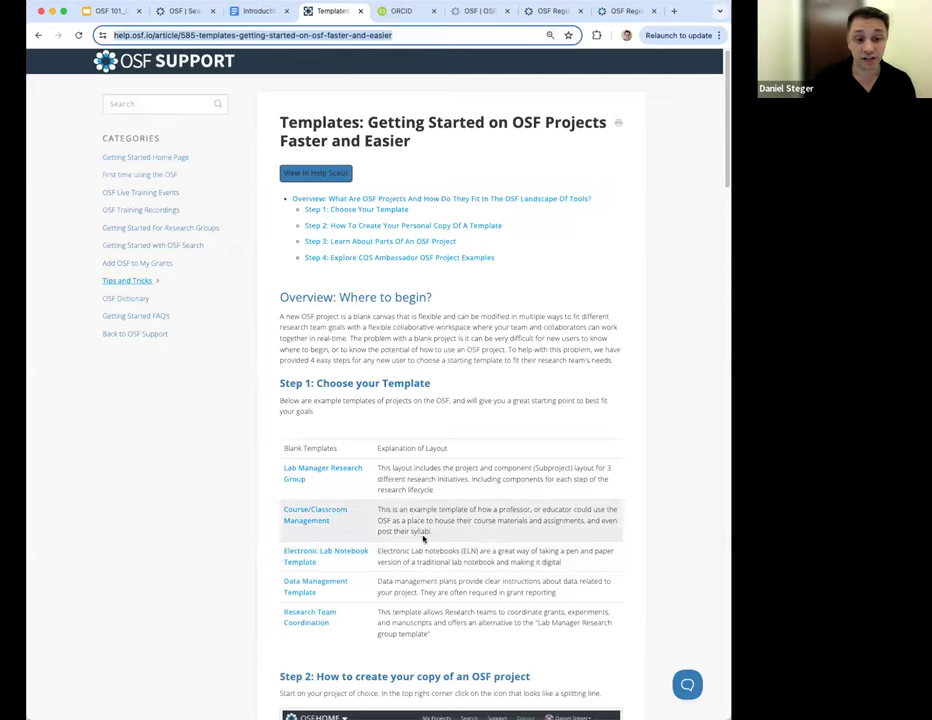
scroll(706, 449, "down", 1)
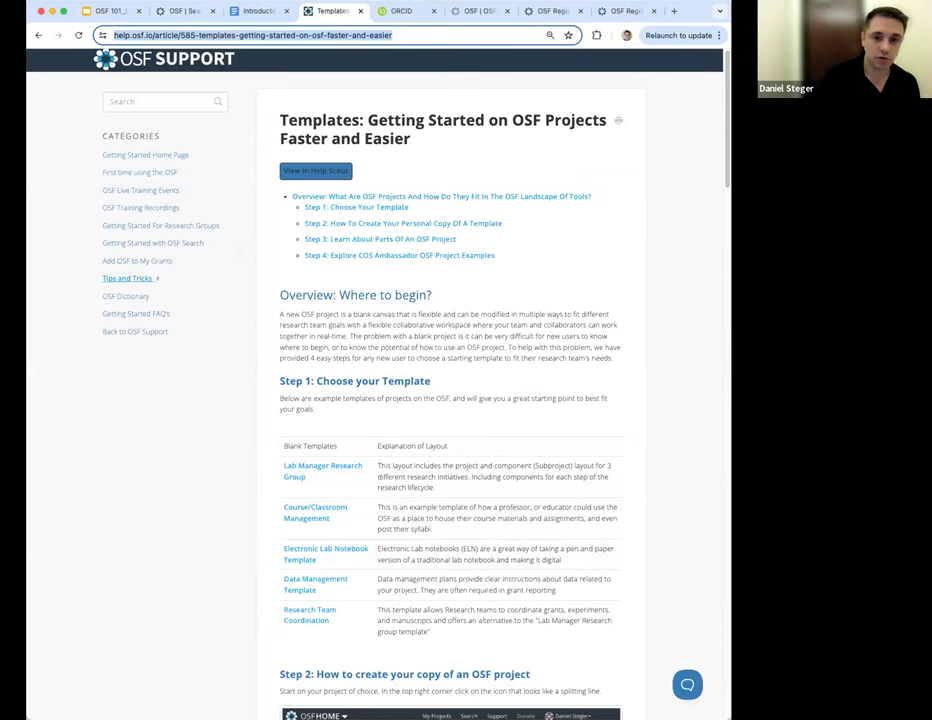
scroll(458, 326, "down", 6)
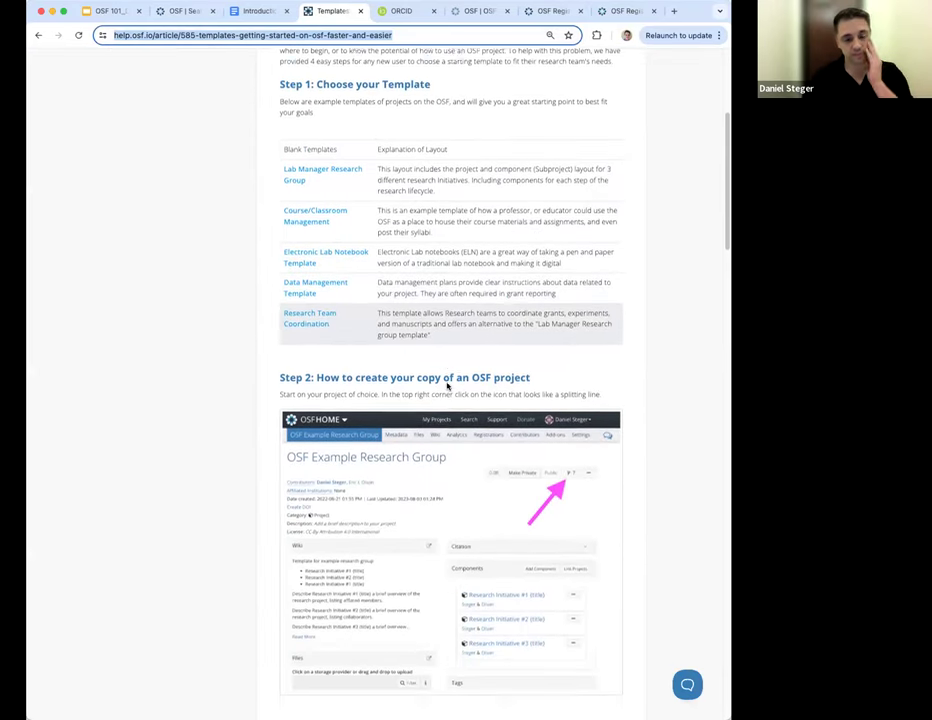
scroll(451, 350, "down", 5)
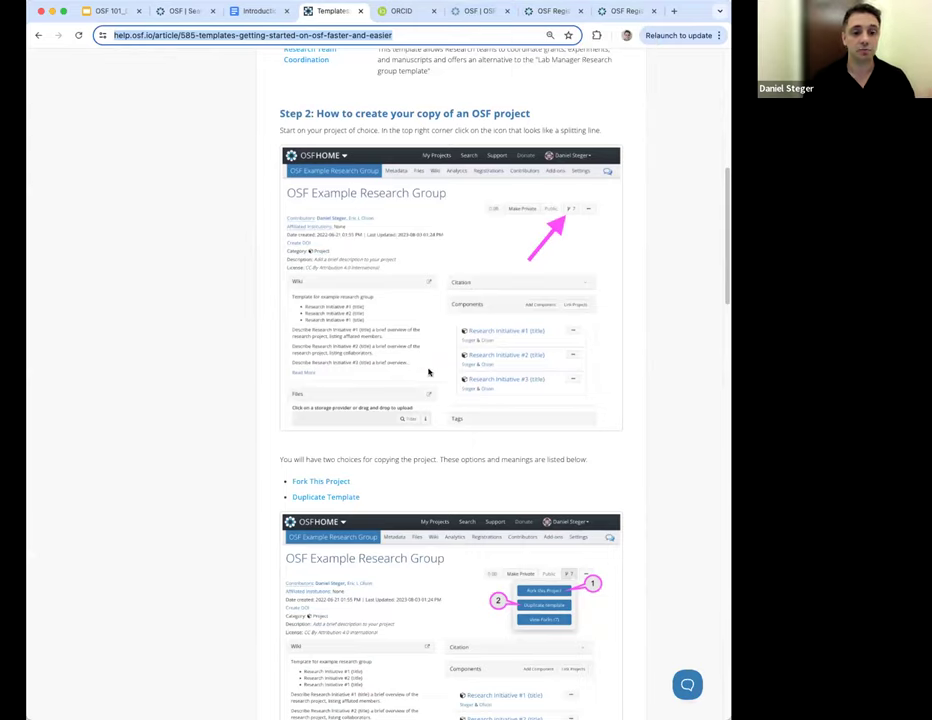
scroll(447, 398, "down", 8)
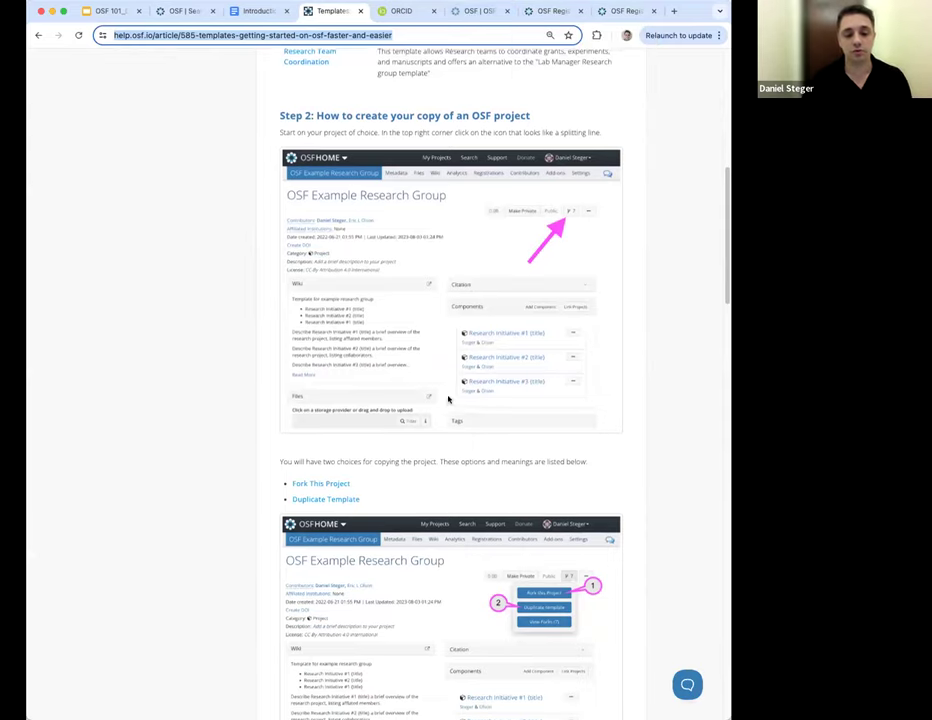
scroll(448, 401, "down", 2)
scroll(447, 574, "up", 3)
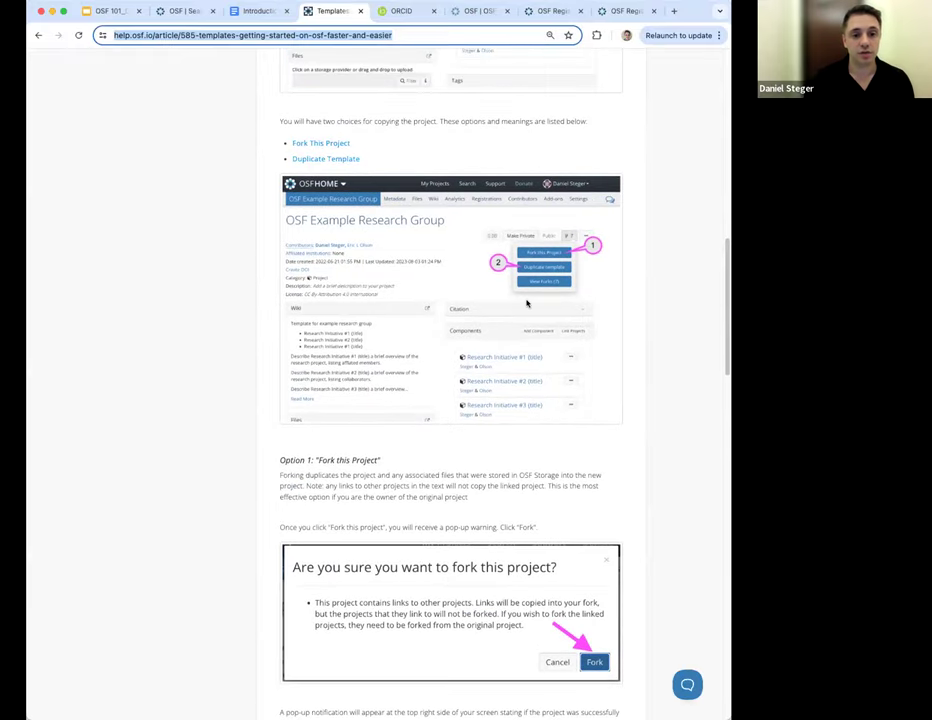
- Switch back to the OSF Example Research Group project tab
left_click(537, 12)
left_click(470, 11)
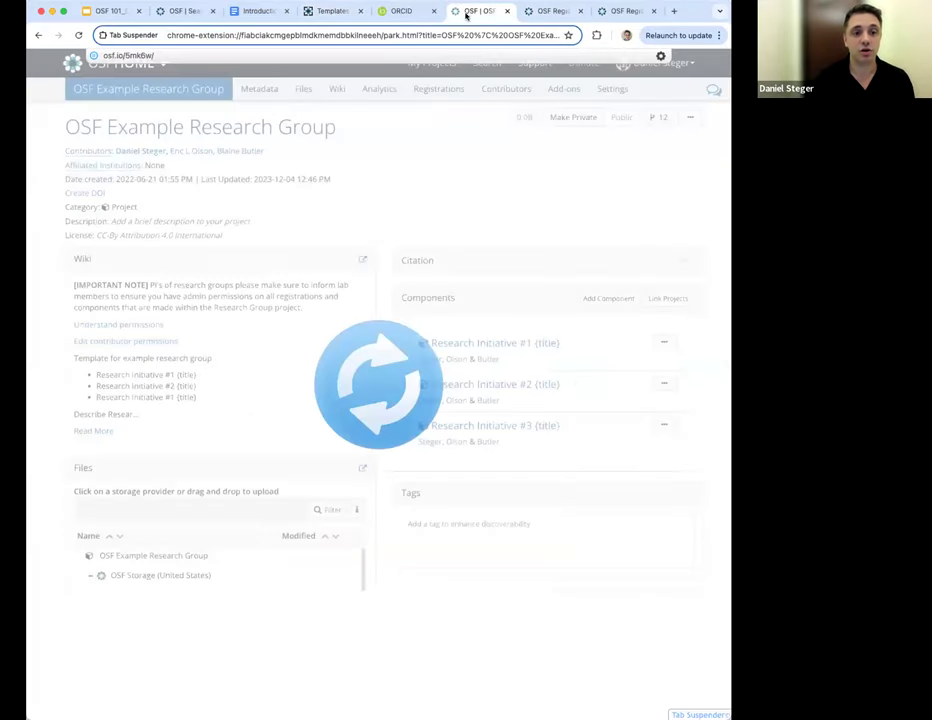
left_click(372, 418)
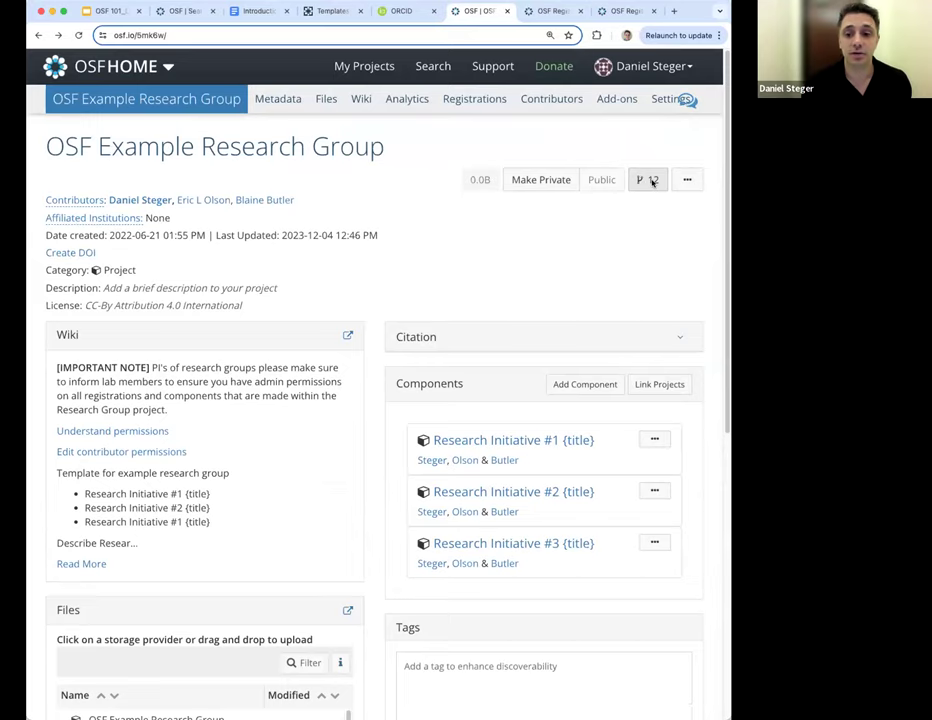
left_click(650, 181)
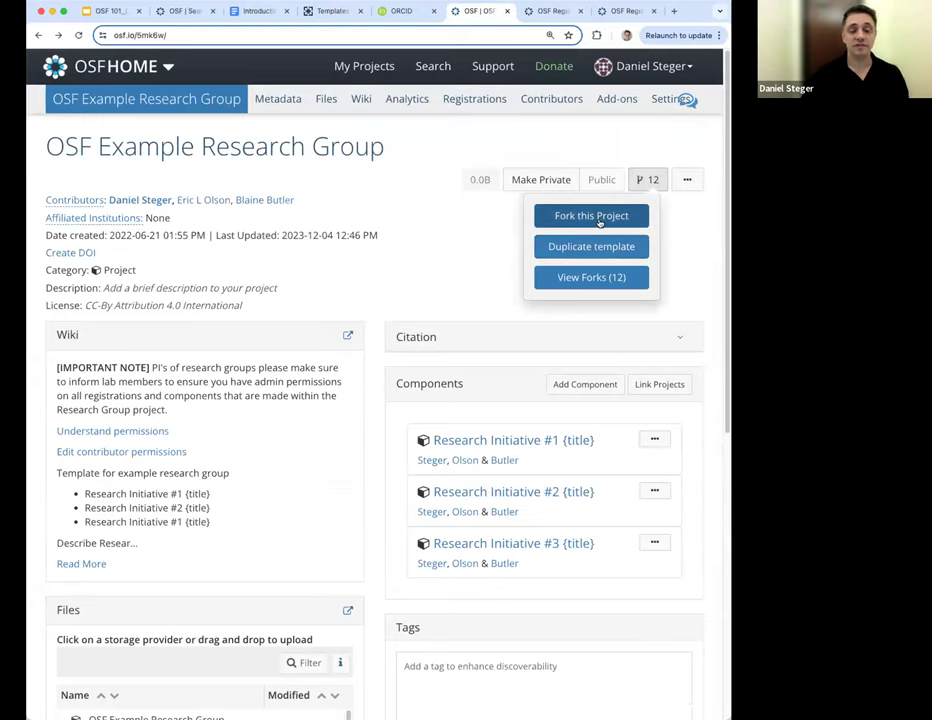
scroll(416, 368, "down", 2)
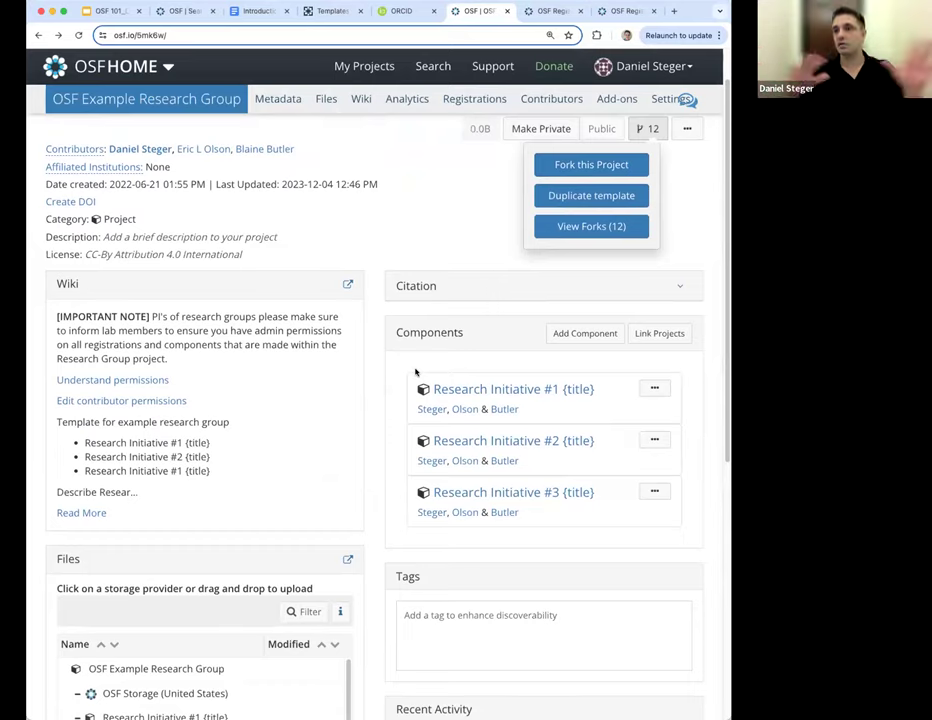
left_click(625, 228)
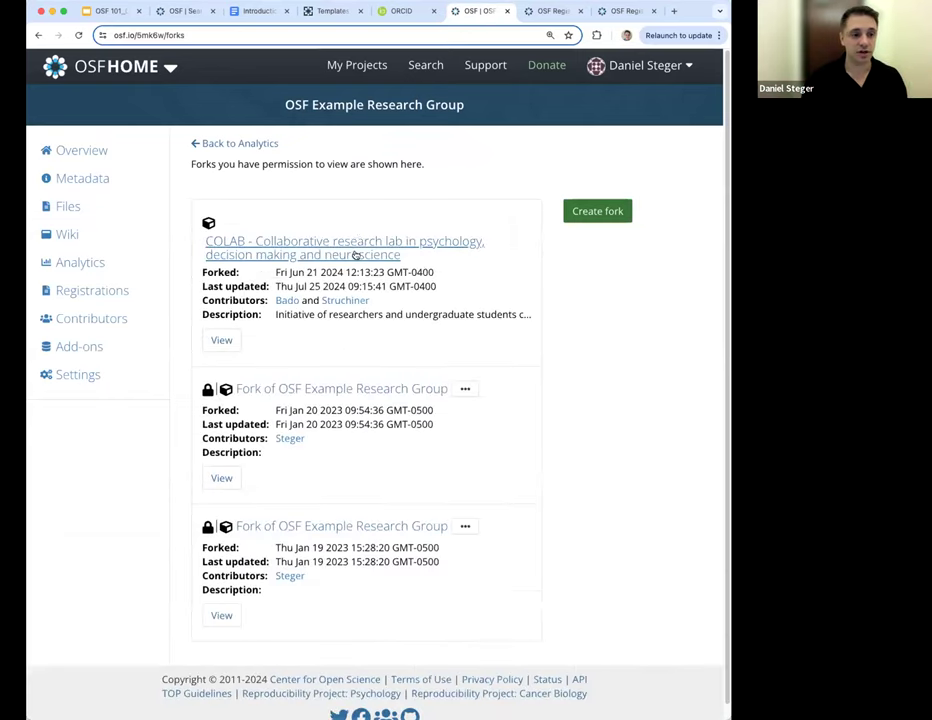
scroll(366, 380, "down", 1)
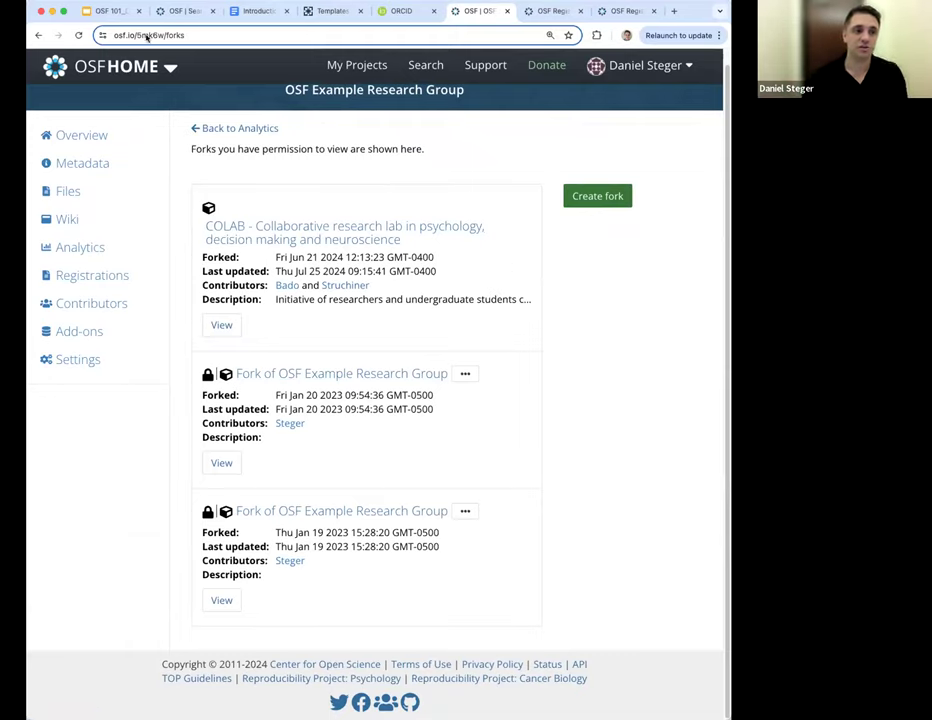
left_click(38, 35)
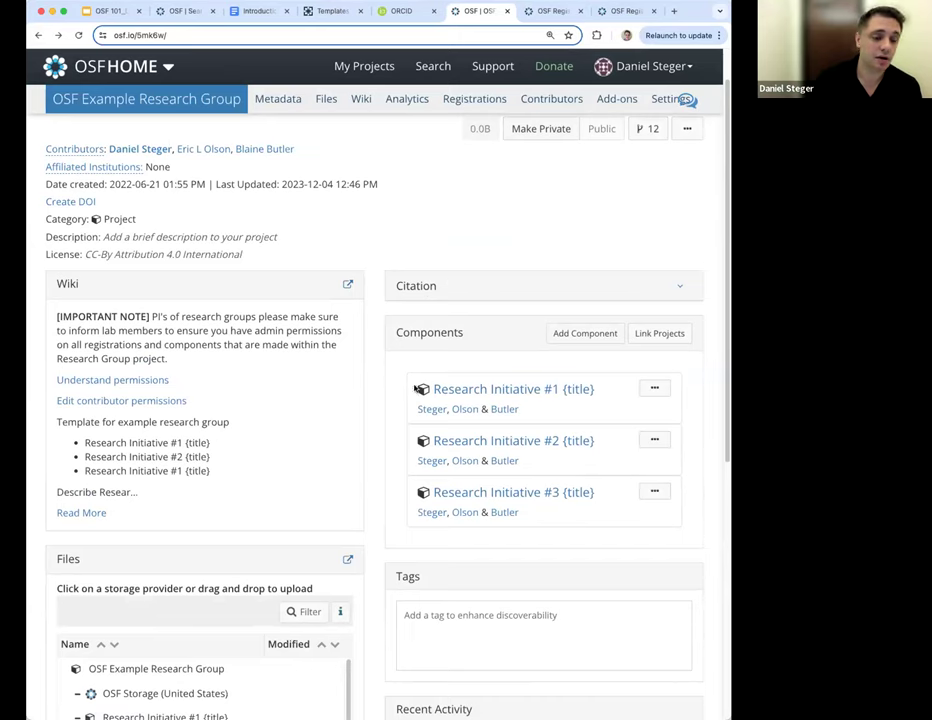
scroll(418, 379, "down", 5)
scroll(412, 379, "up", 6)
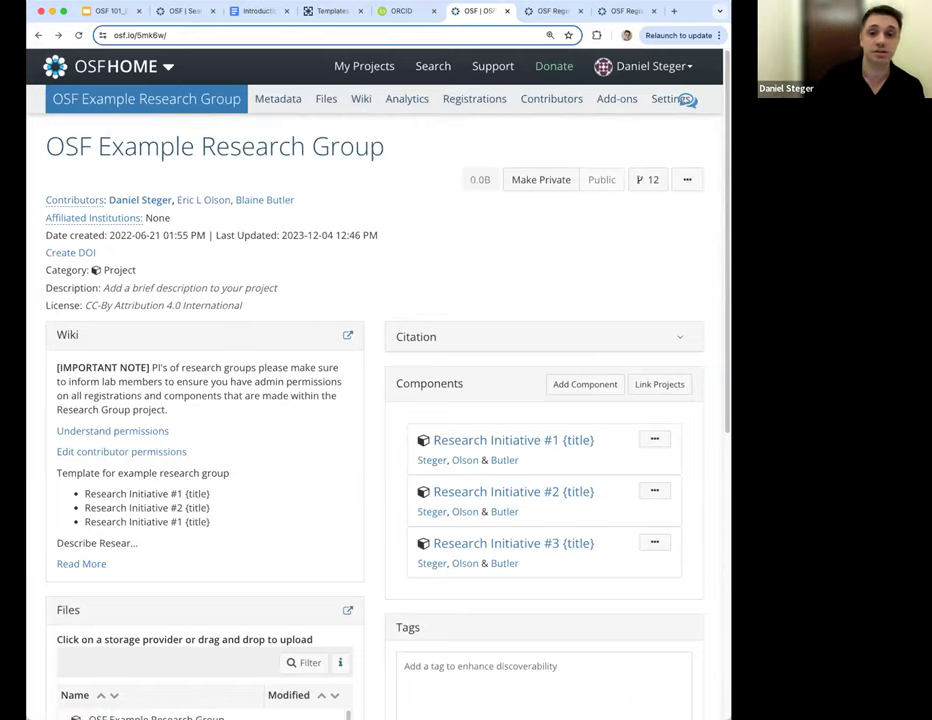
left_click_drag(727, 6, 750, 4)
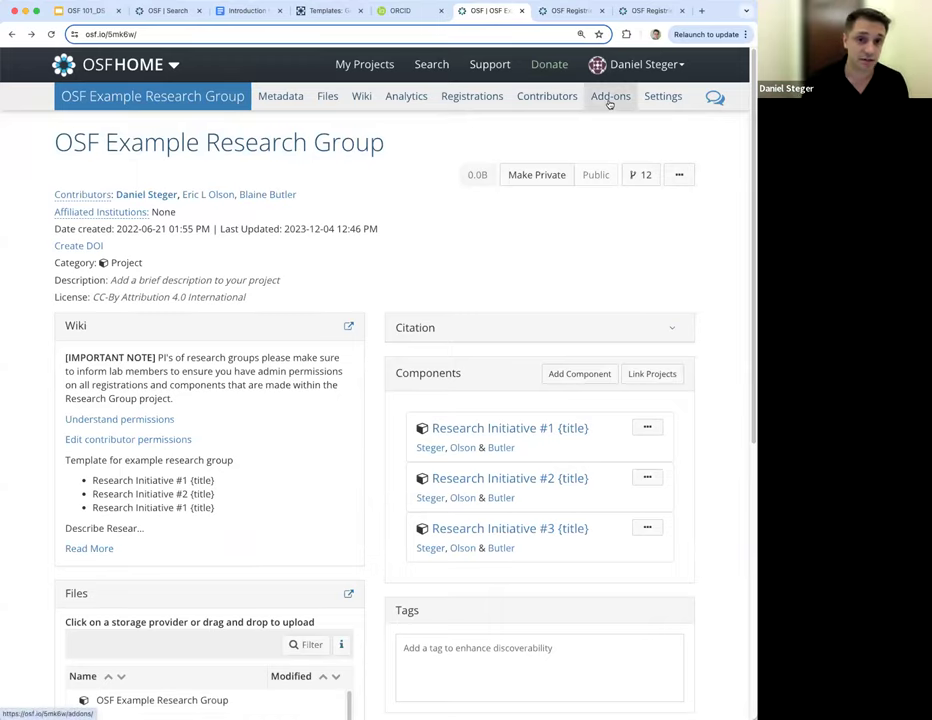
- Open the project's Add-ons page and scroll through the available add-ons
left_click(609, 100)
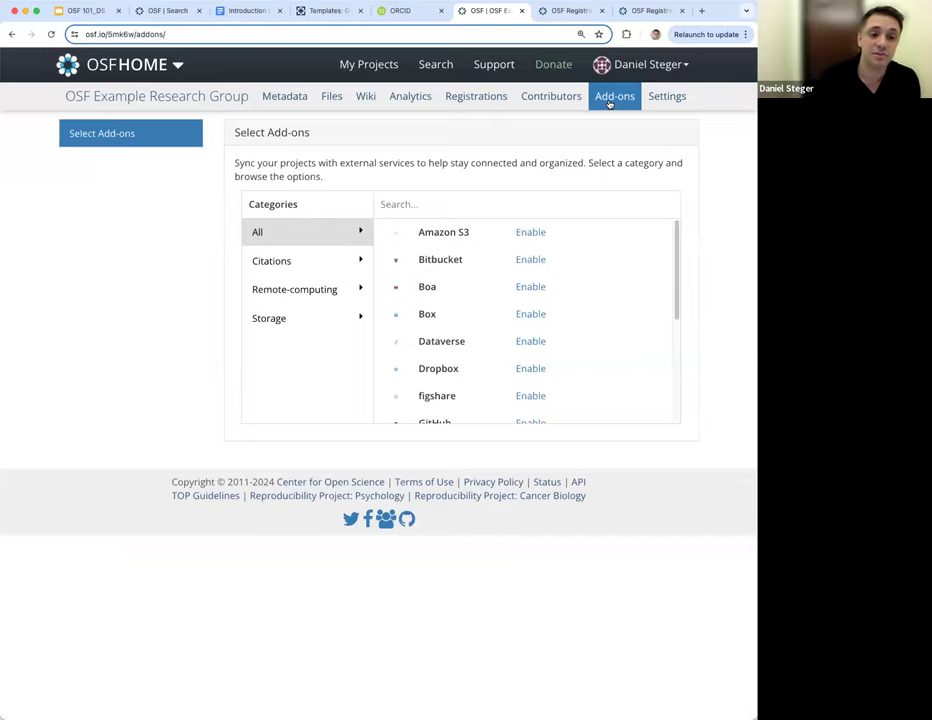
scroll(475, 283, "down", 1)
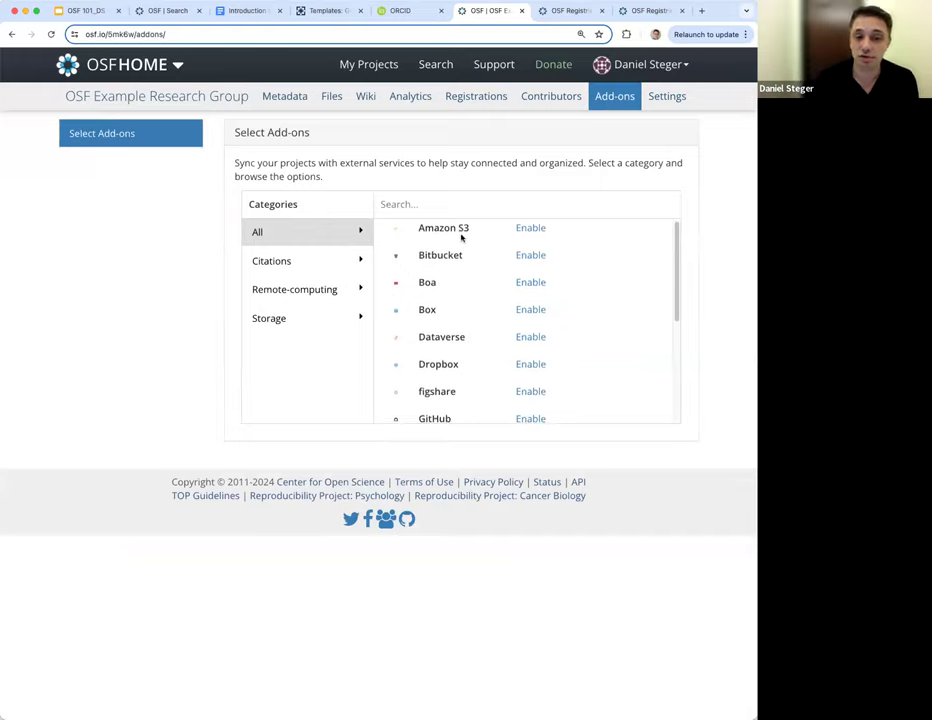
scroll(466, 281, "down", 2)
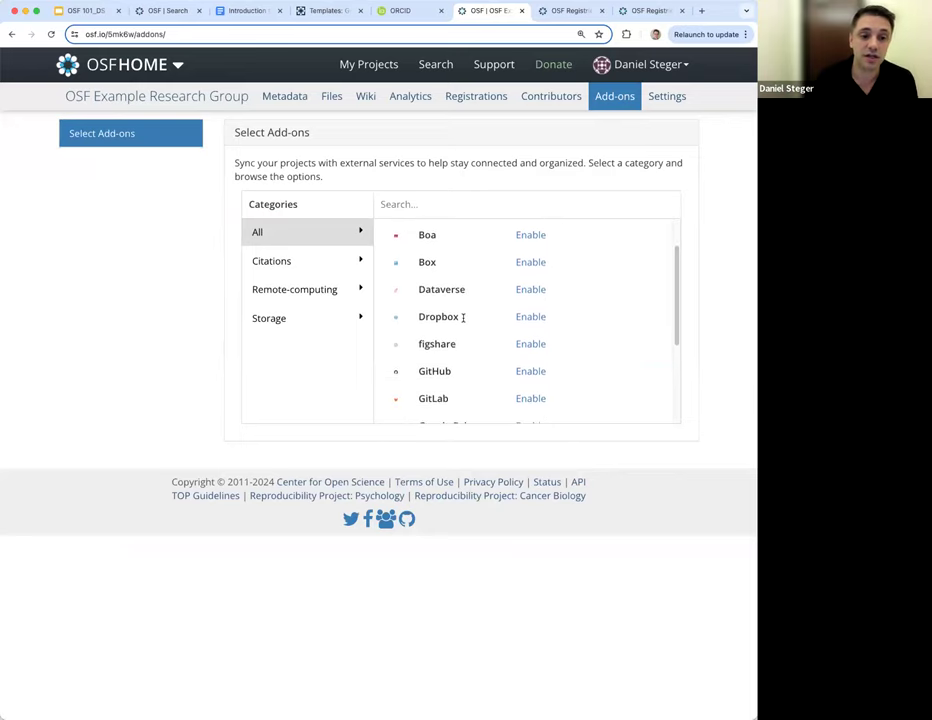
scroll(455, 305, "down", 4)
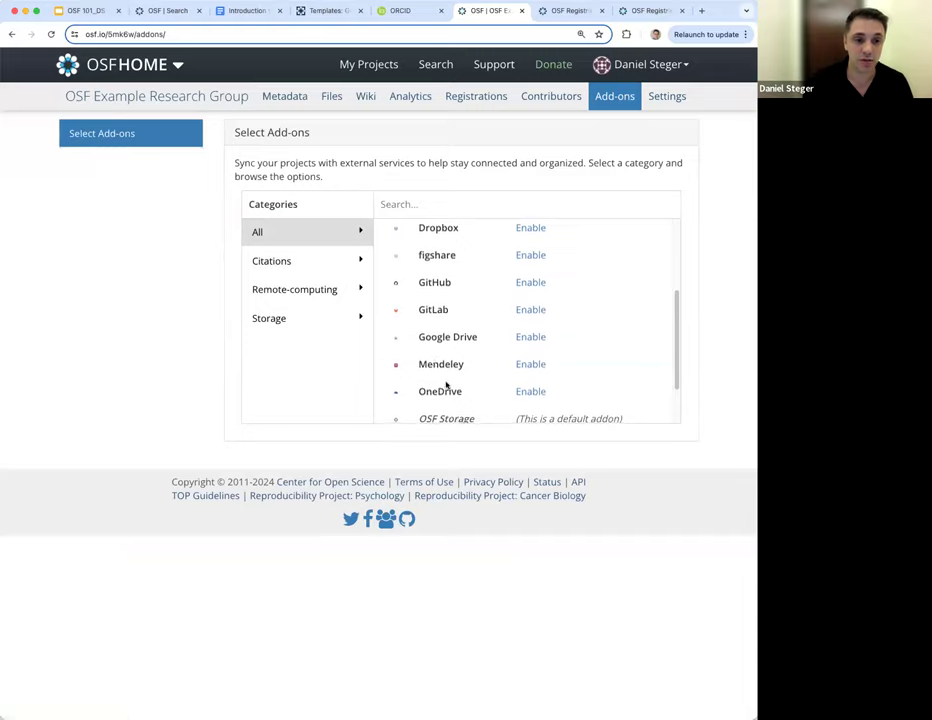
scroll(445, 384, "down", 3)
scroll(440, 390, "up", 5)
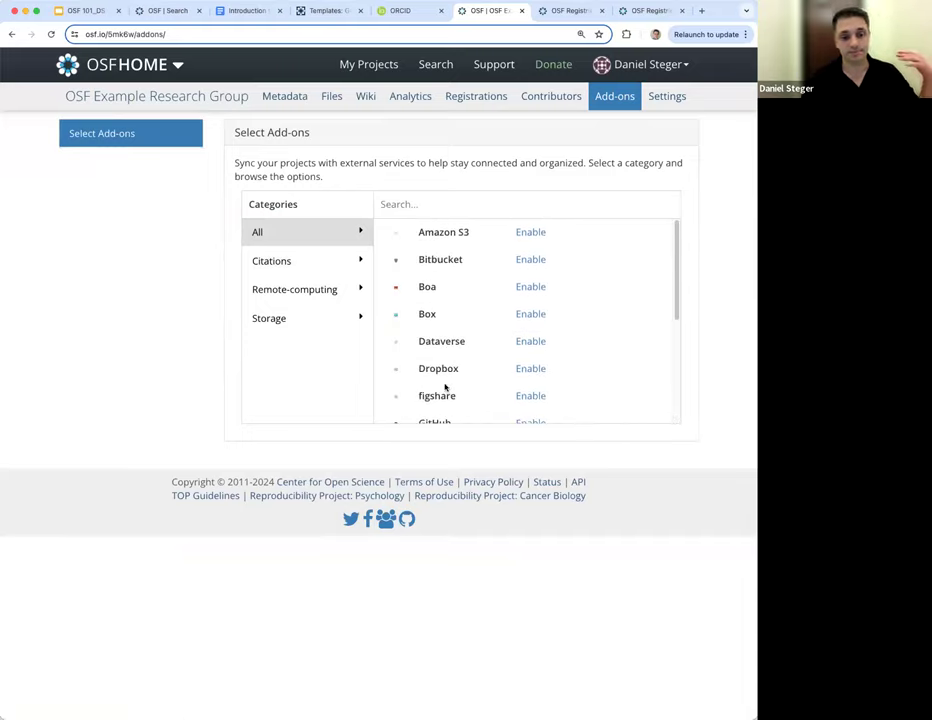
scroll(481, 314, "down", 5)
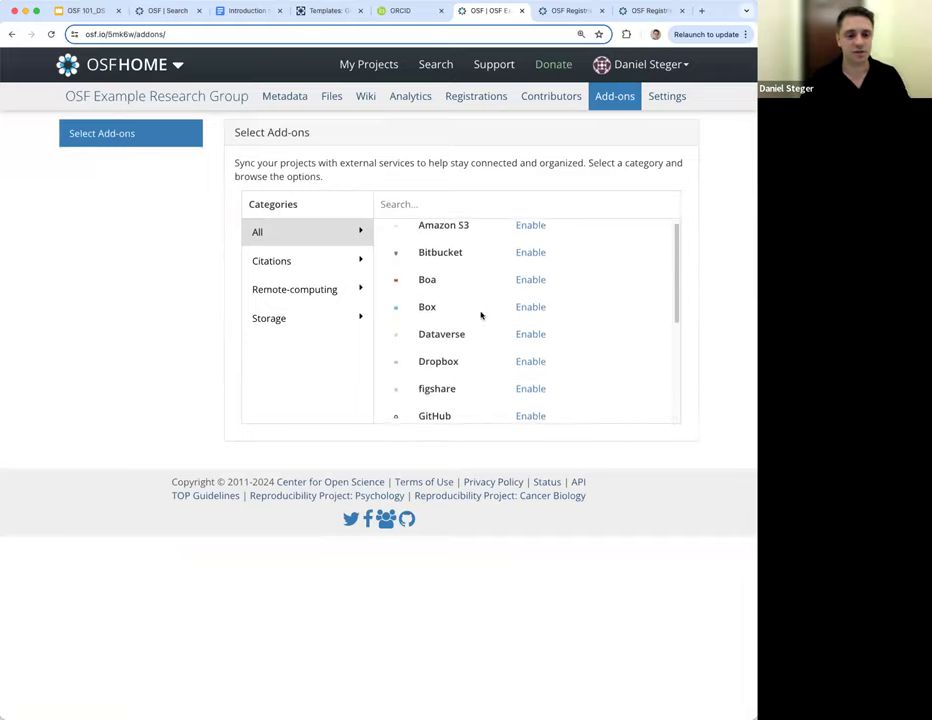
- Filter the list to Citations, then Storage add-ons, and enable Google Drive
left_click(316, 268)
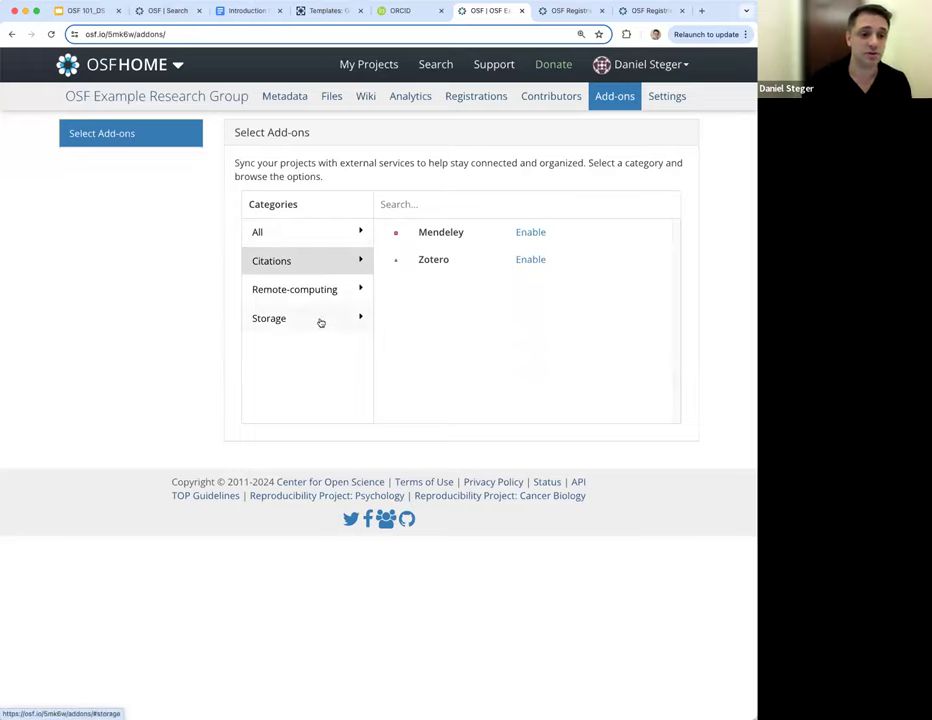
left_click(320, 321)
scroll(537, 378, "down", 5)
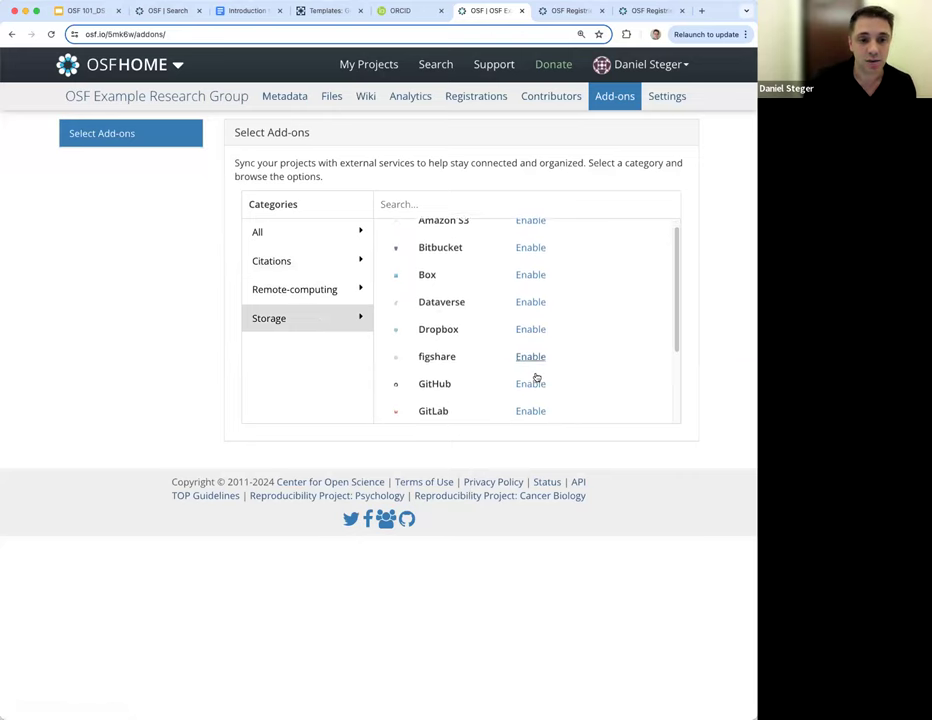
left_click(531, 328)
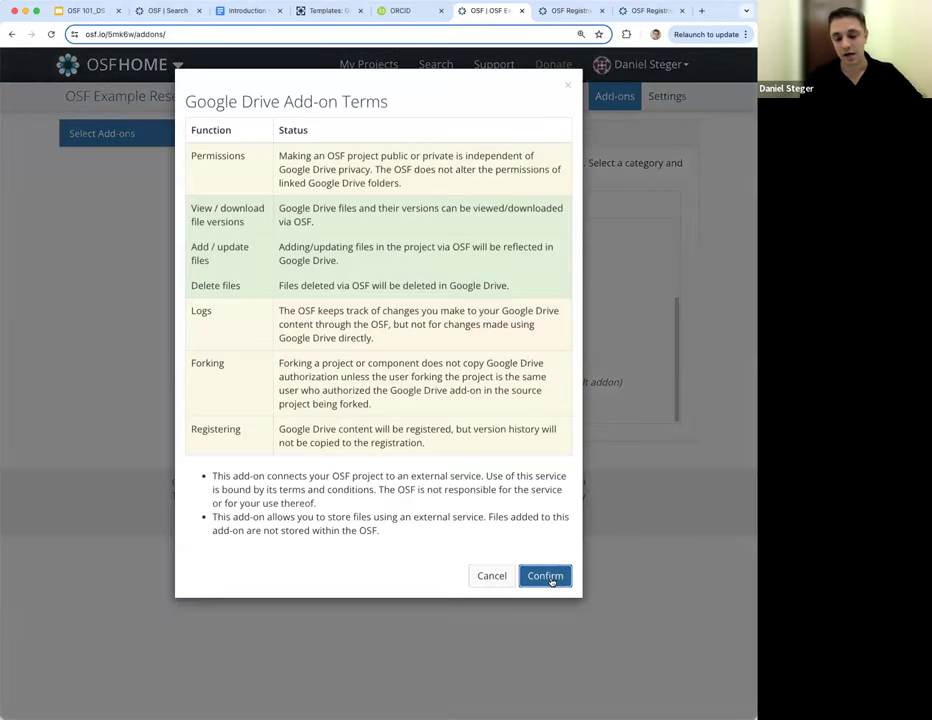
- Accept the Google Drive add-on terms and import the Google Drive account from the profile
left_click(546, 577)
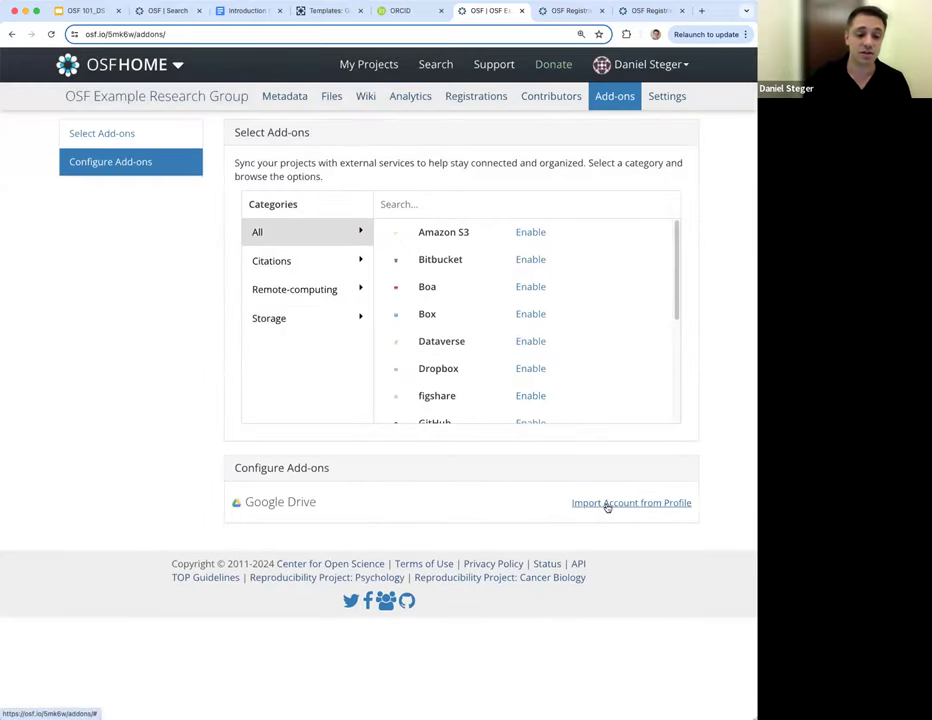
scroll(545, 360, "down", 5)
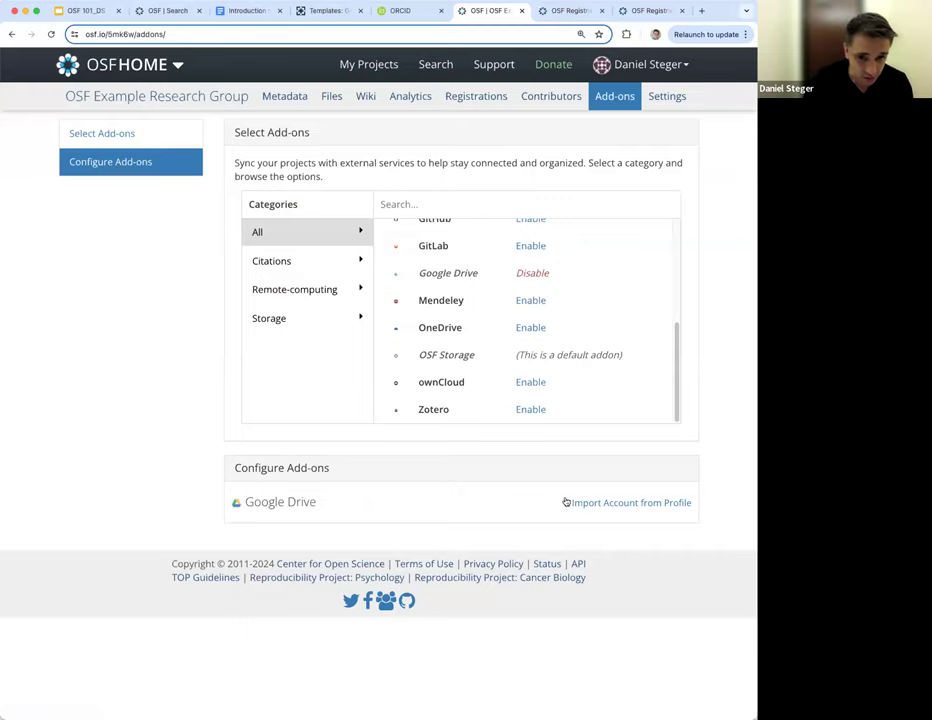
left_click(628, 504)
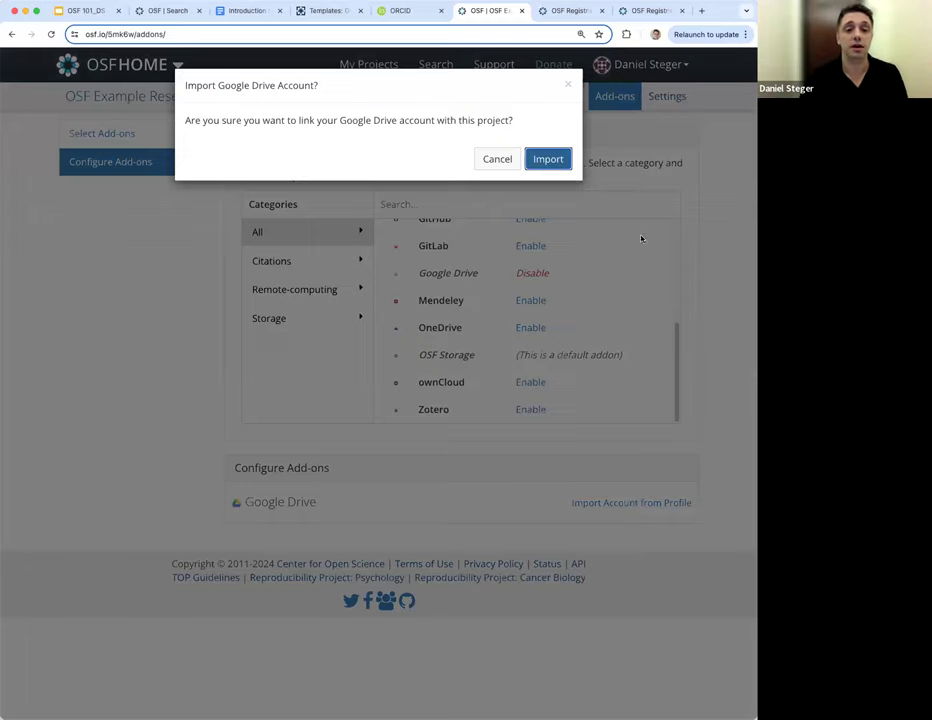
left_click(553, 158)
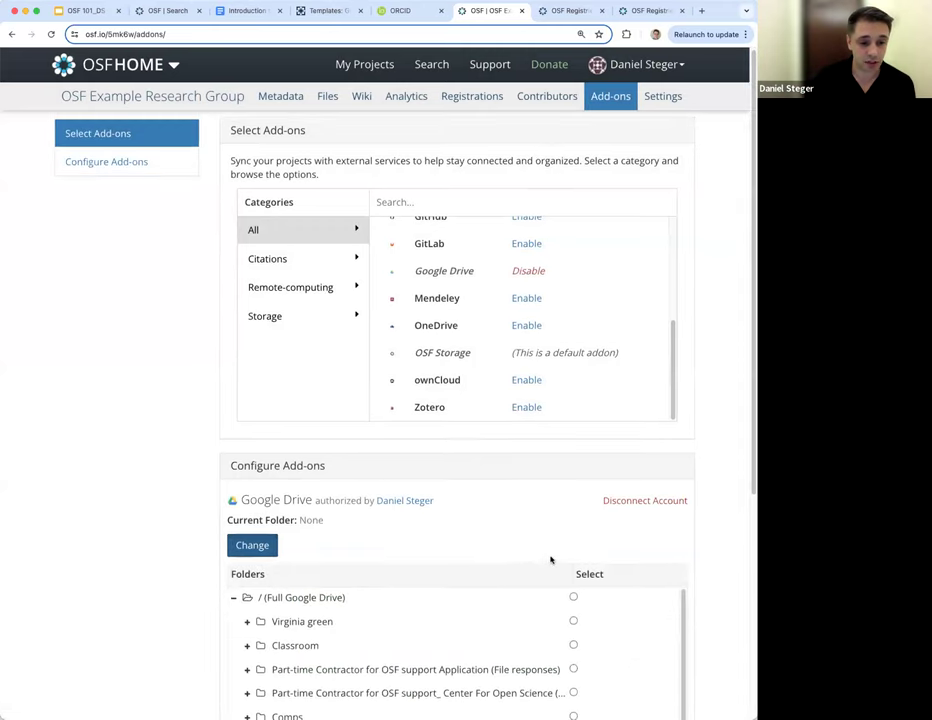
- Select the test folder as the linked Google Drive folder and save it
scroll(550, 560, "down", 5)
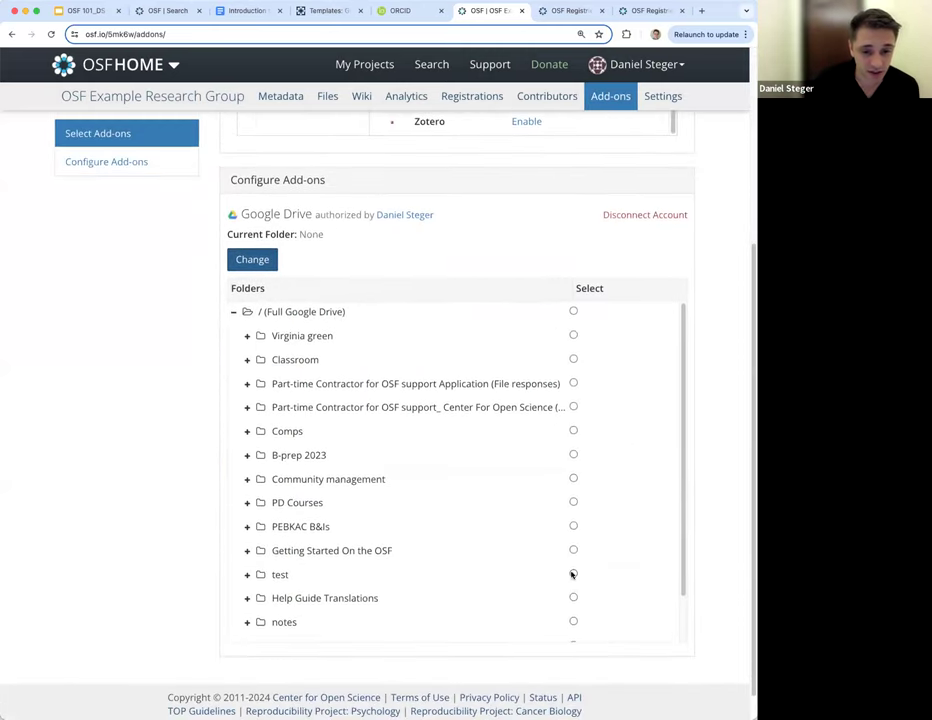
left_click(573, 574)
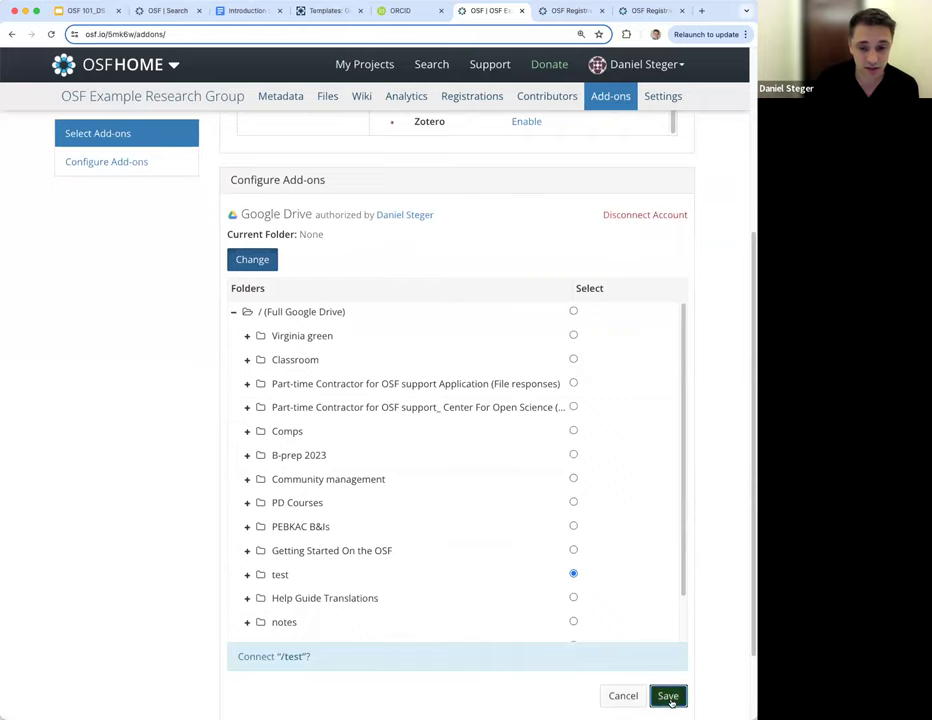
left_click(668, 696)
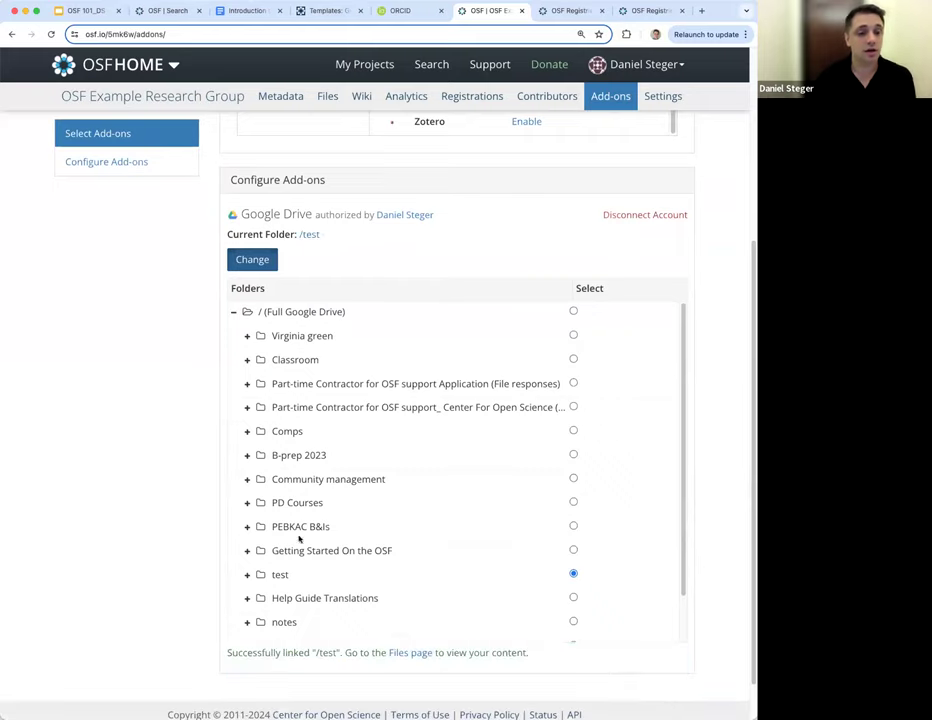
scroll(152, 490, "up", 5)
scroll(157, 485, "up", 1)
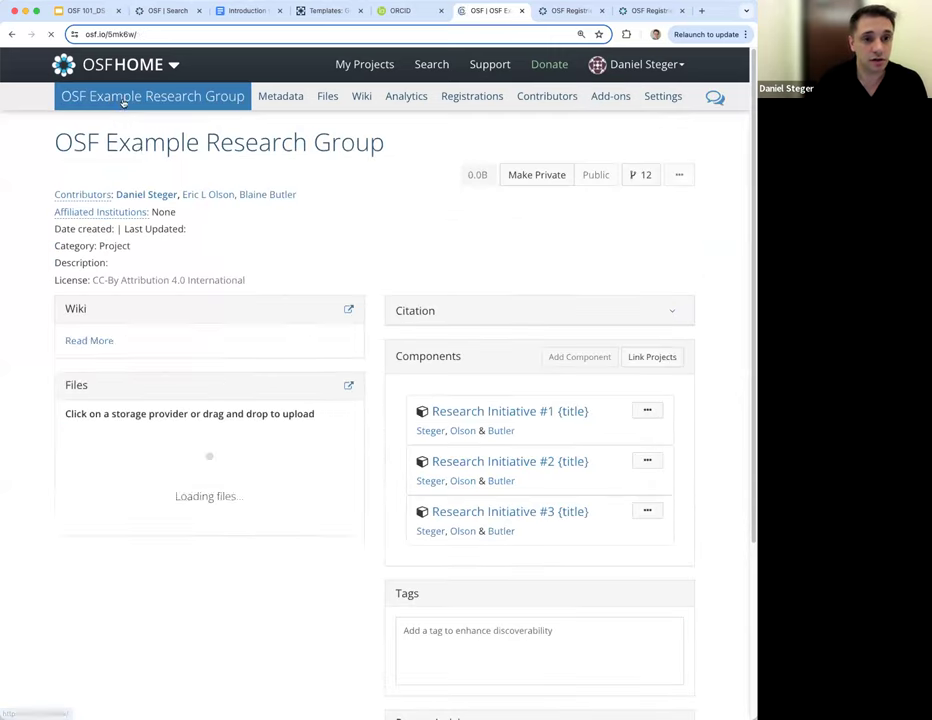
- Show the project's add-ons settings, with Google Drive linked to the test folder
scroll(197, 503, "down", 3)
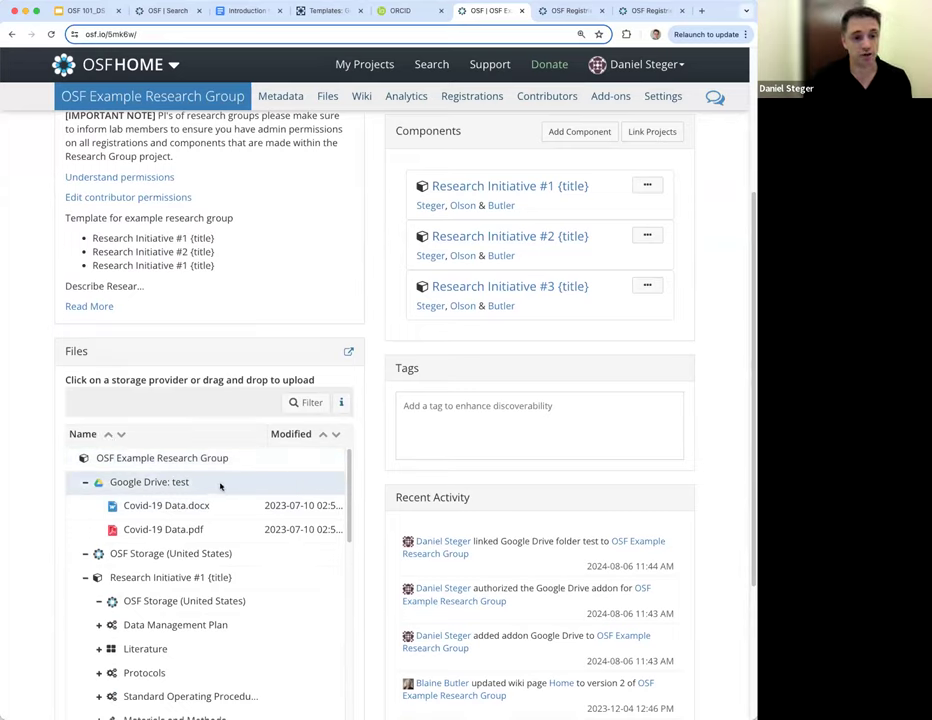
scroll(400, 248, "up", 5)
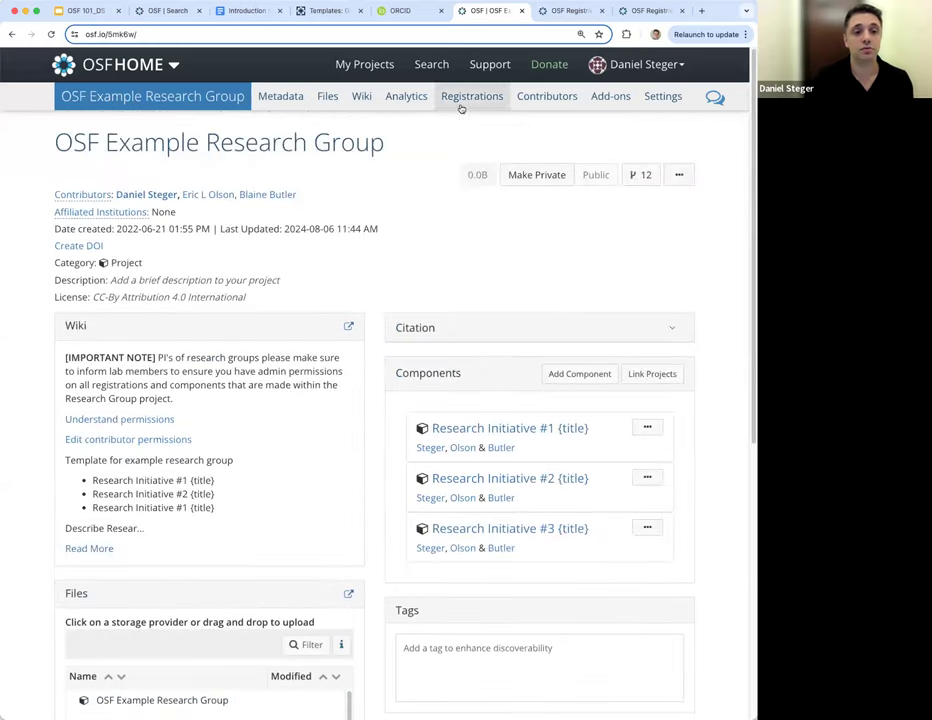
left_click(613, 100)
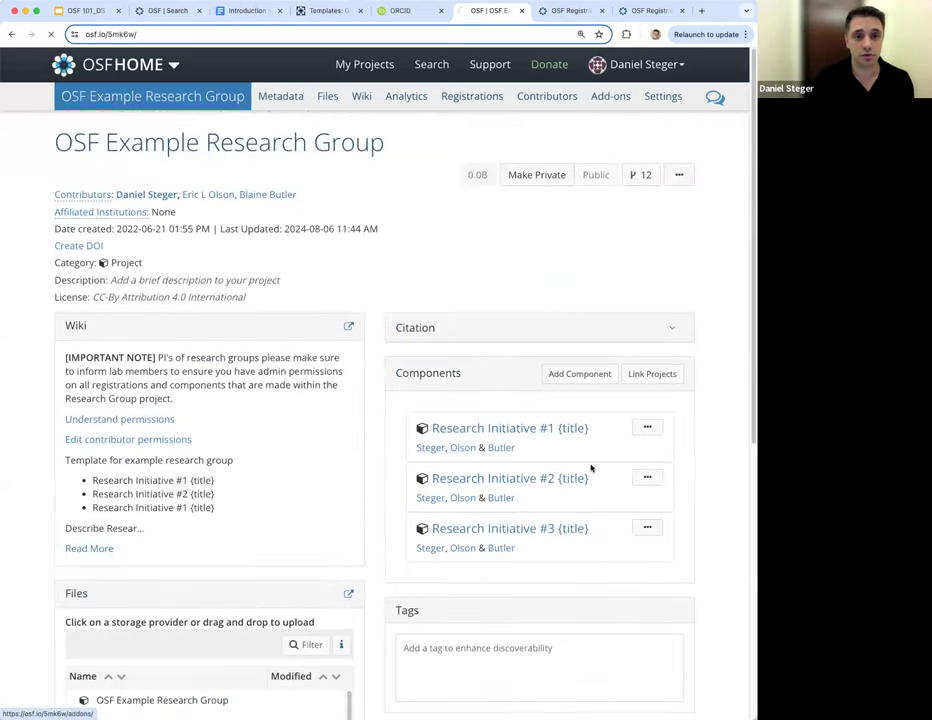
scroll(590, 405, "down", 5)
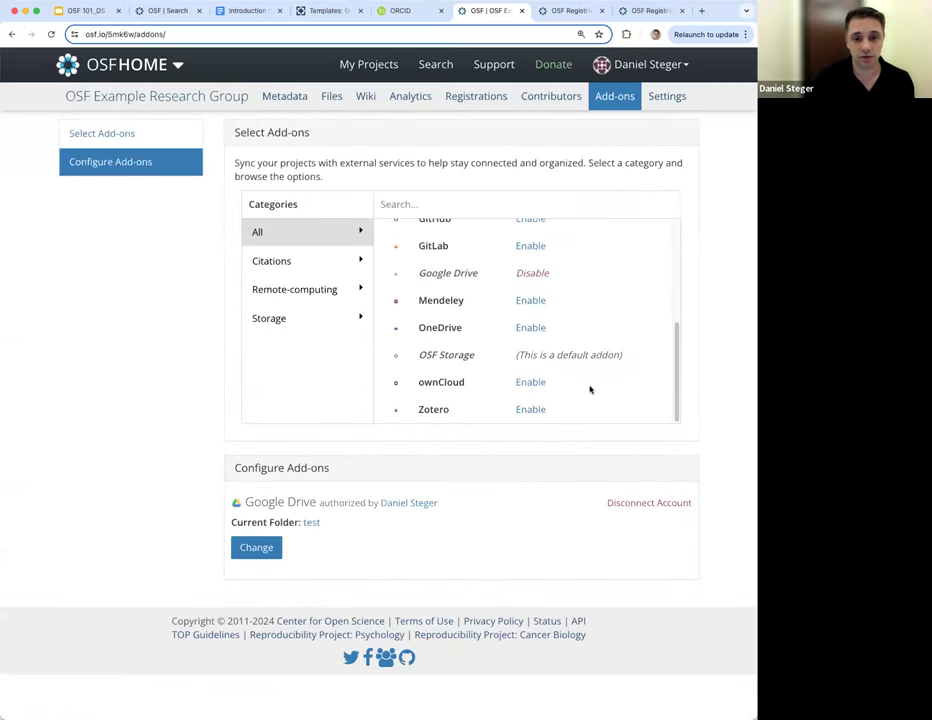
- Disable and confirm removal of Google Drive, then go back to the project overview
left_click(533, 273)
left_click(551, 158)
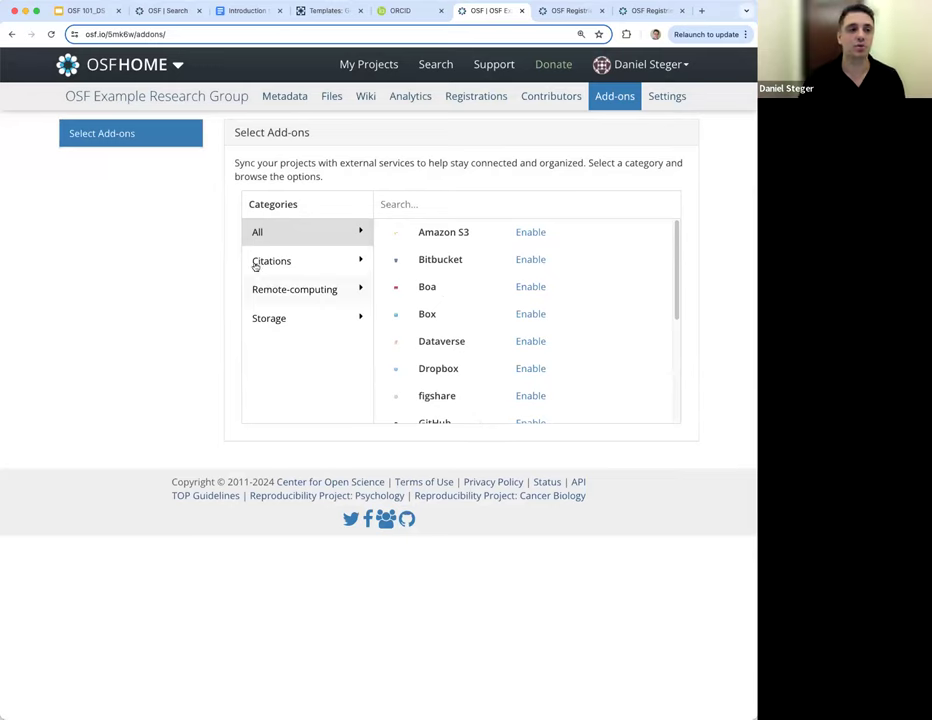
left_click(199, 97)
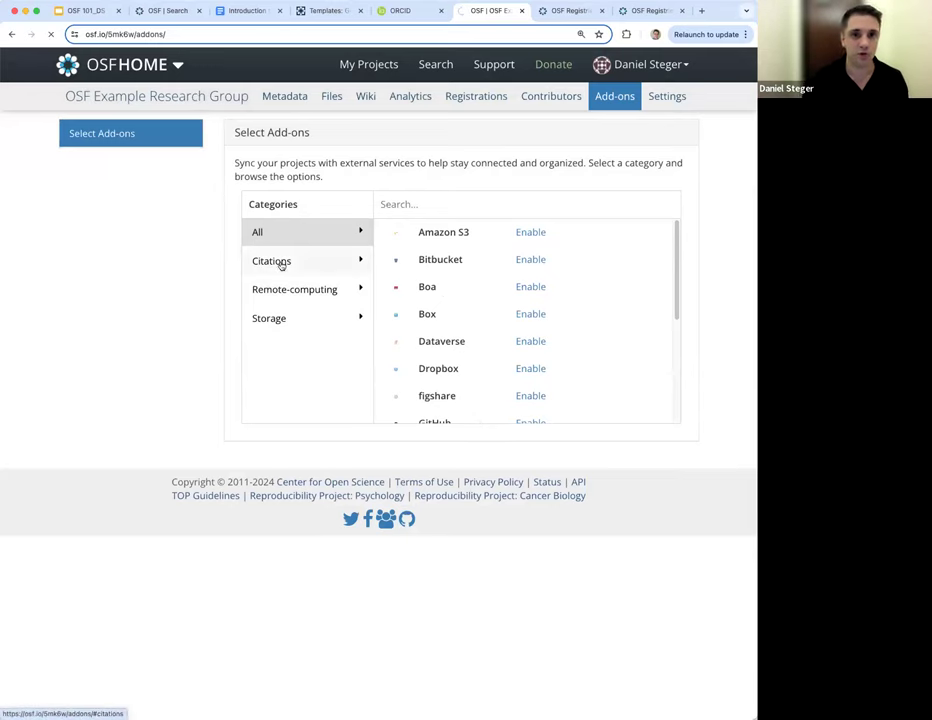
scroll(222, 671, "down", 5)
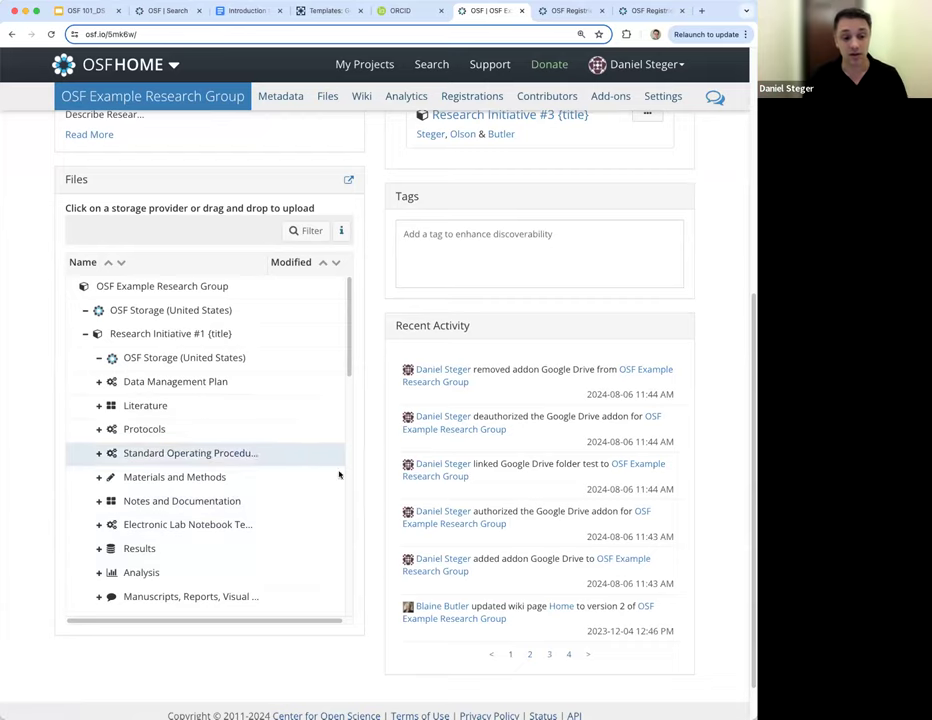
scroll(258, 560, "down", 5)
scroll(260, 543, "up", 5)
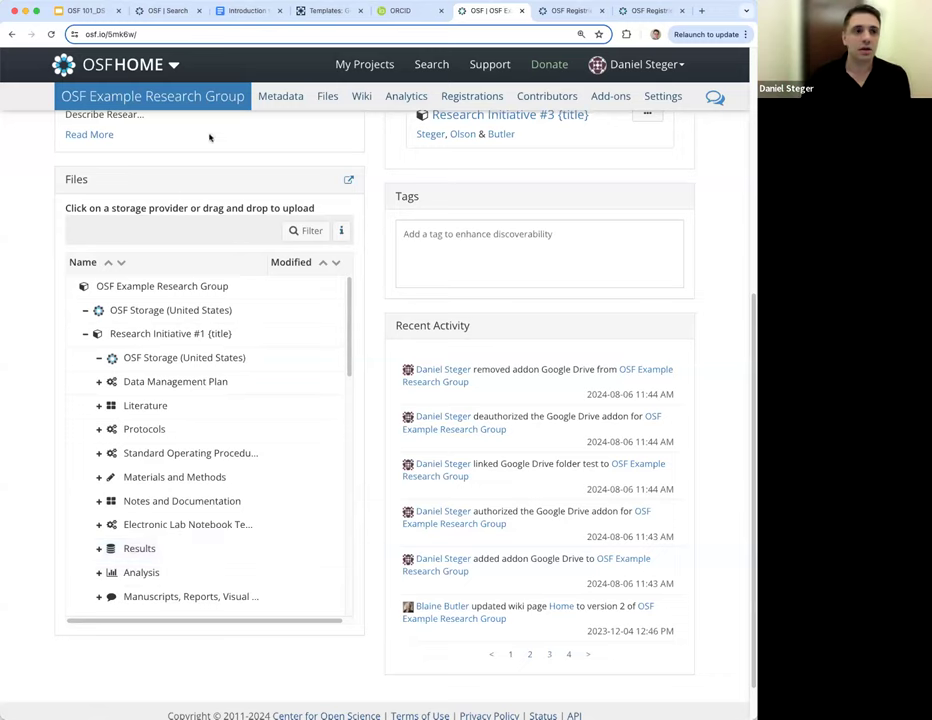
- Show the OSF 101 deck's Topics slide with Research sharing (OSF Preprints) highlighted
left_click(95, 11)
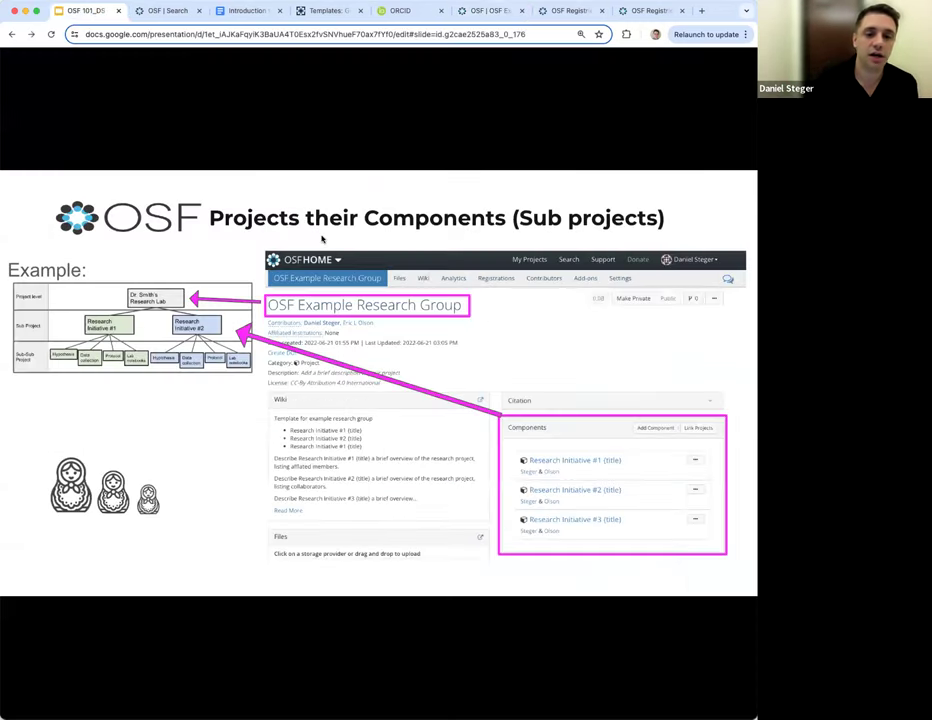
key("Right")
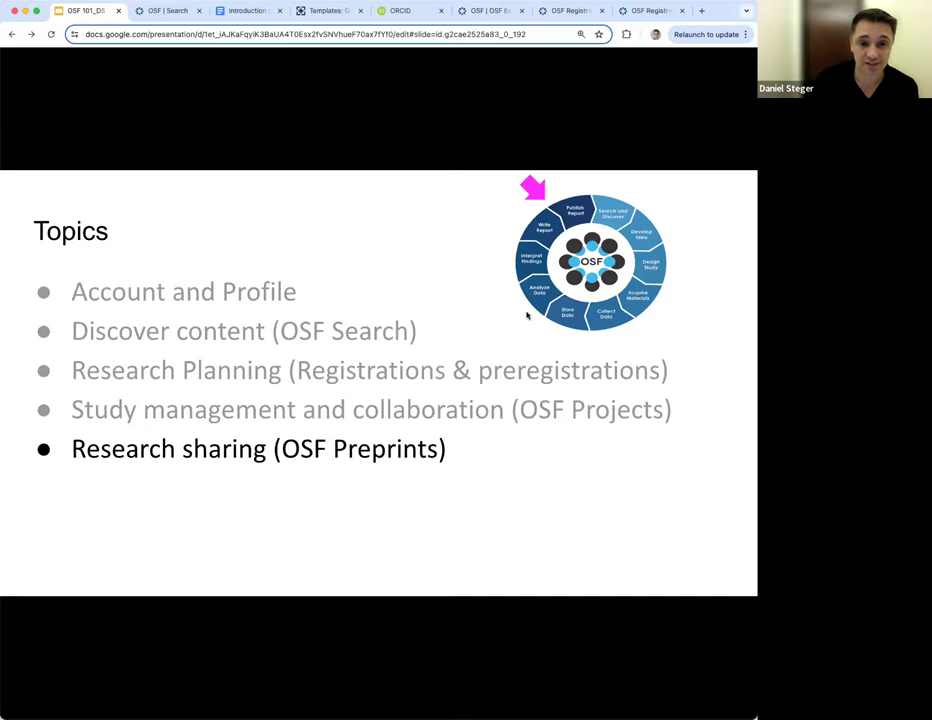
key("Right")
key("Left")
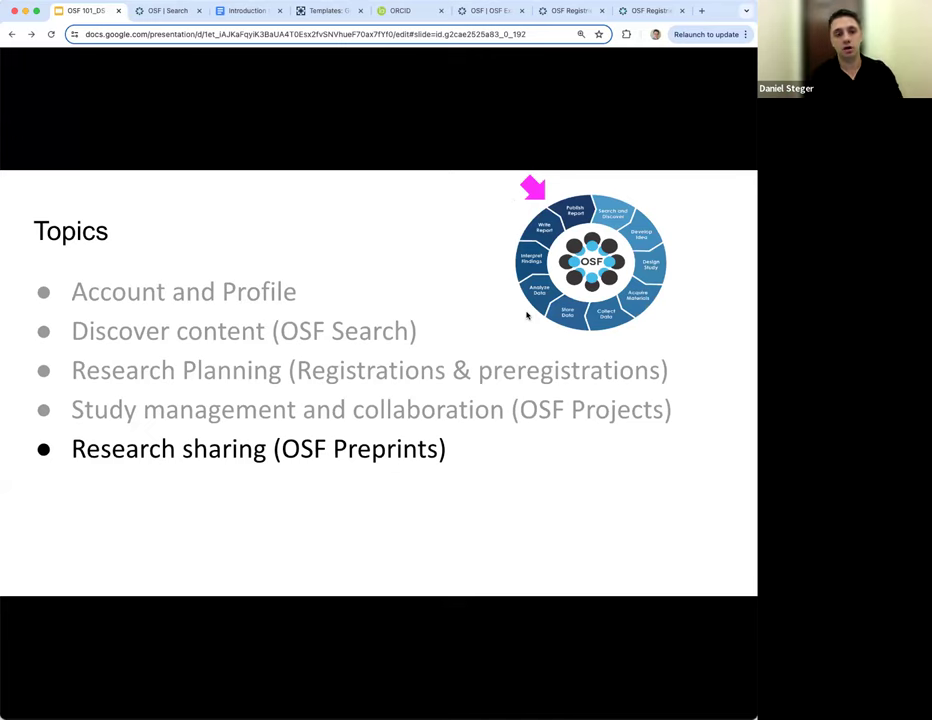
- Move from the Search and Registrations pages to the OSF Home dashboard and list OSF services
left_click(186, 11)
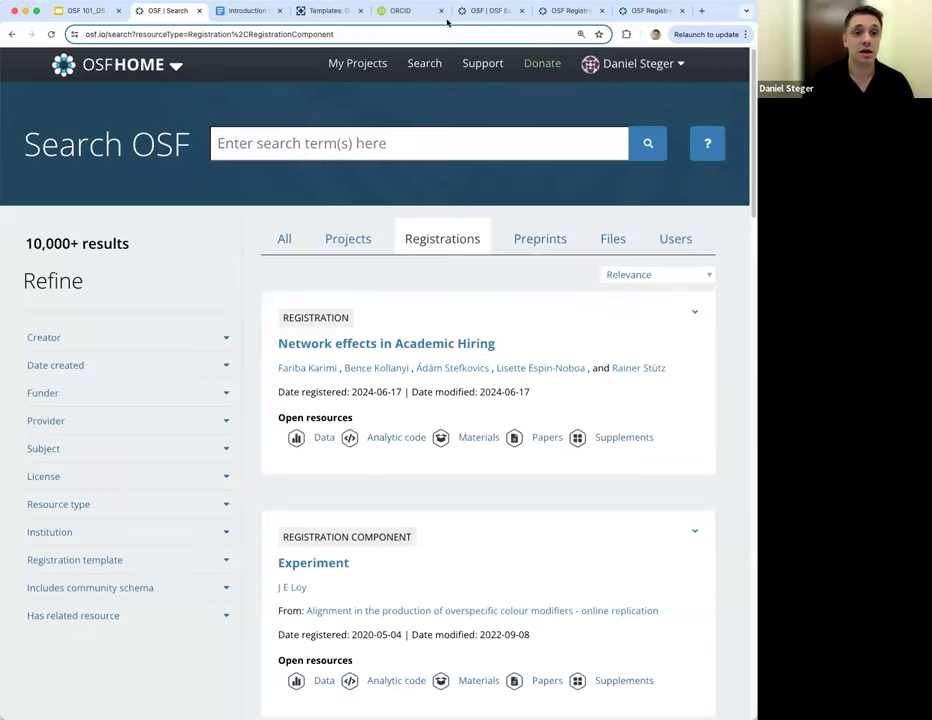
left_click(578, 10)
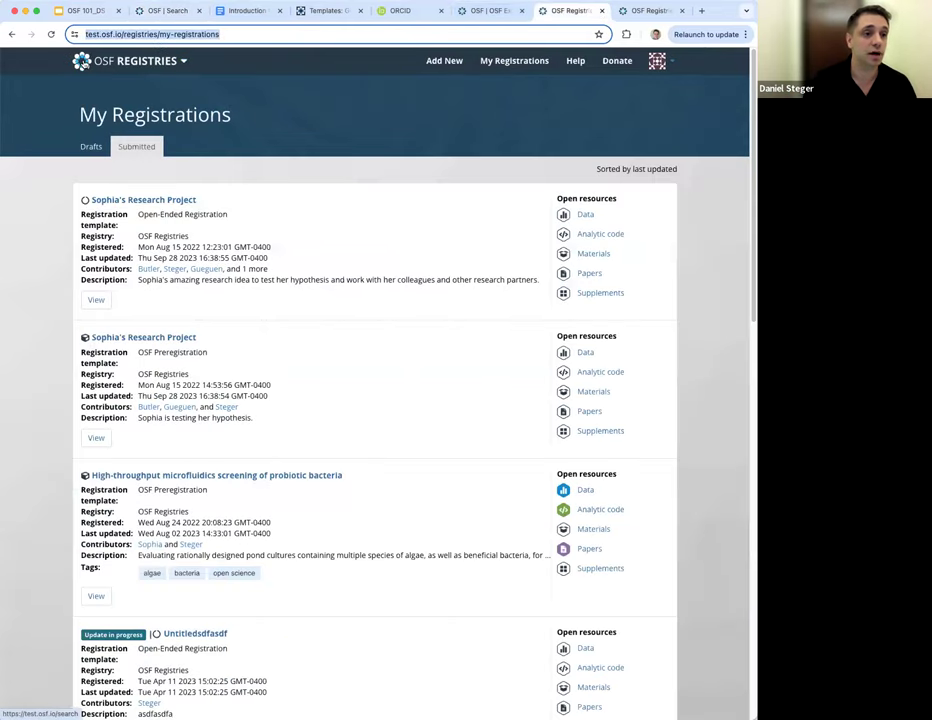
left_click(84, 62)
left_click(114, 62)
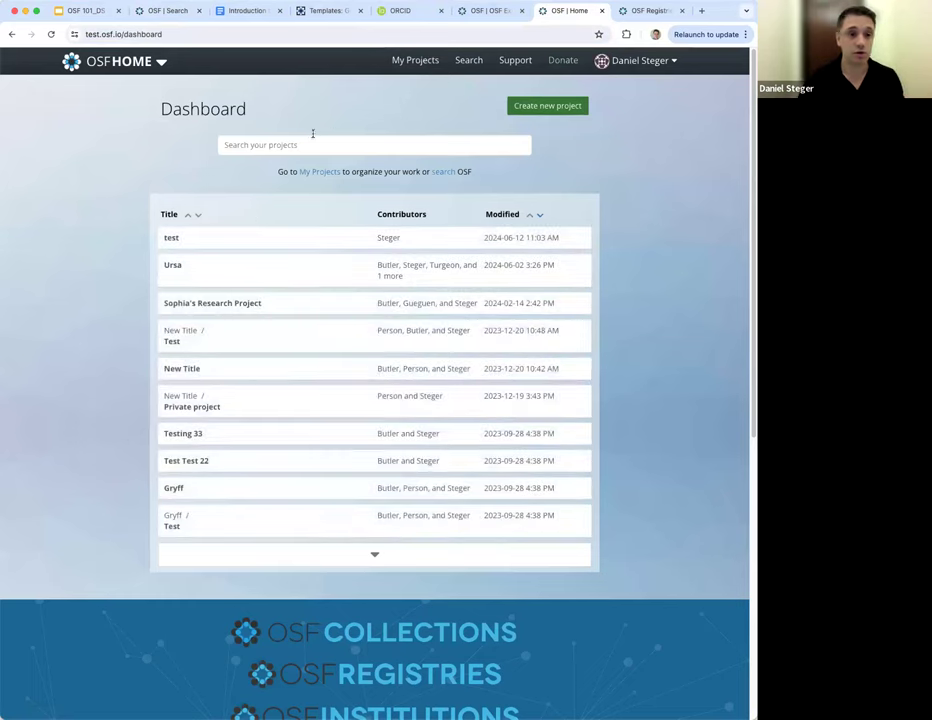
left_click(161, 64)
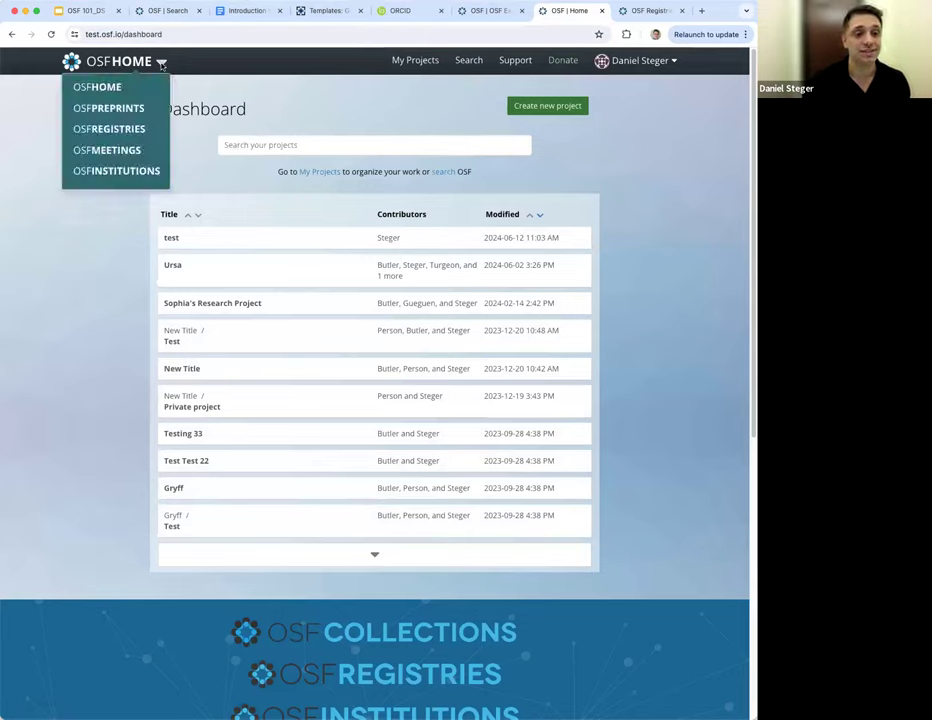
- Go to OSF Preprints and browse its subjects and partner preprint services
left_click(134, 109)
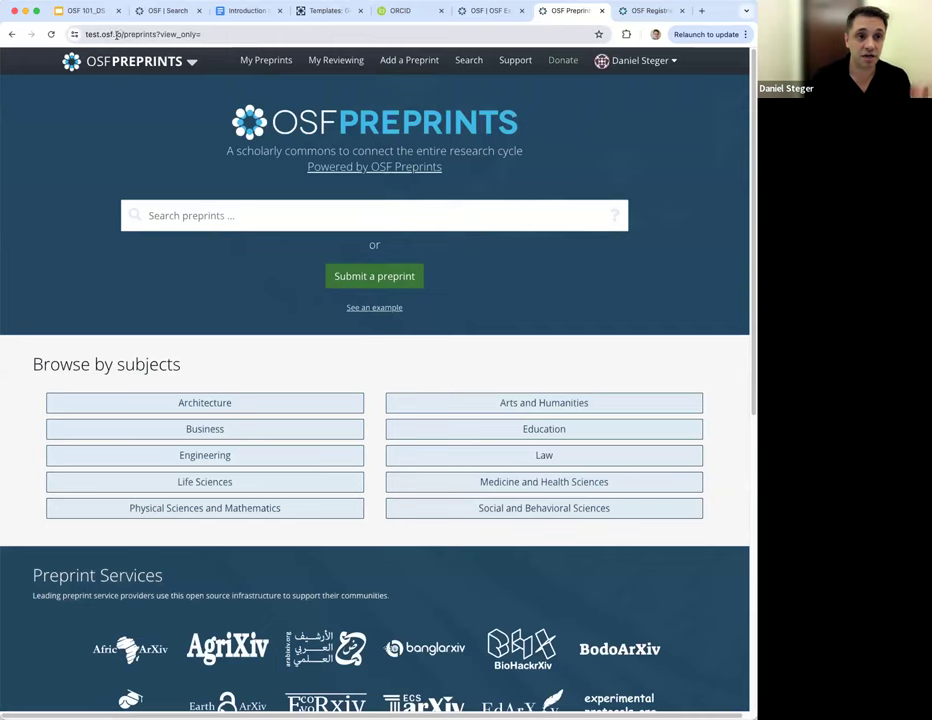
scroll(229, 562, "down", 5)
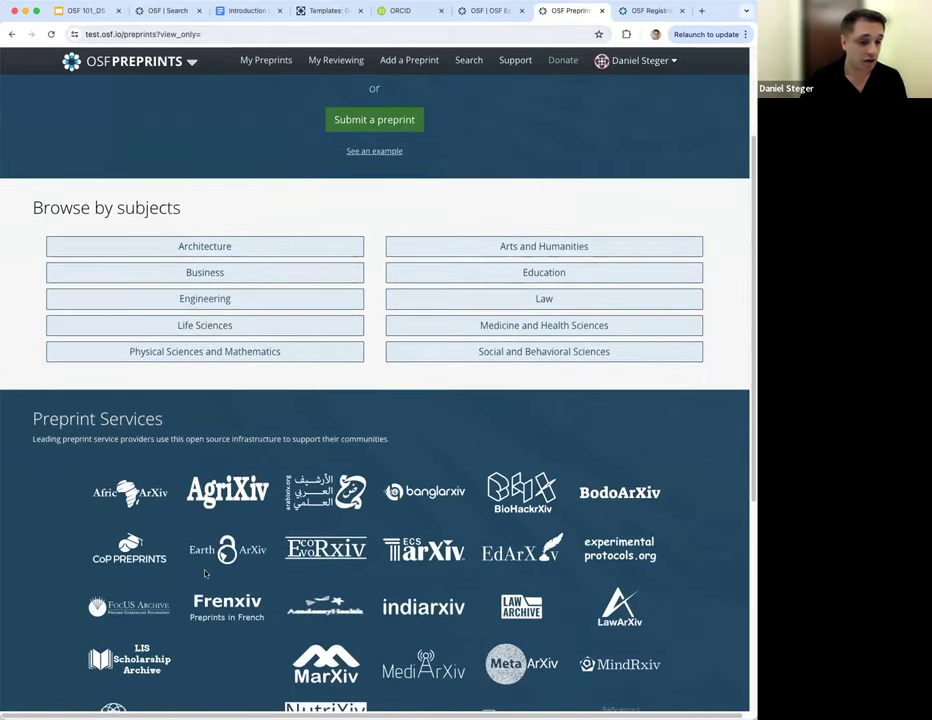
scroll(260, 558, "down", 2)
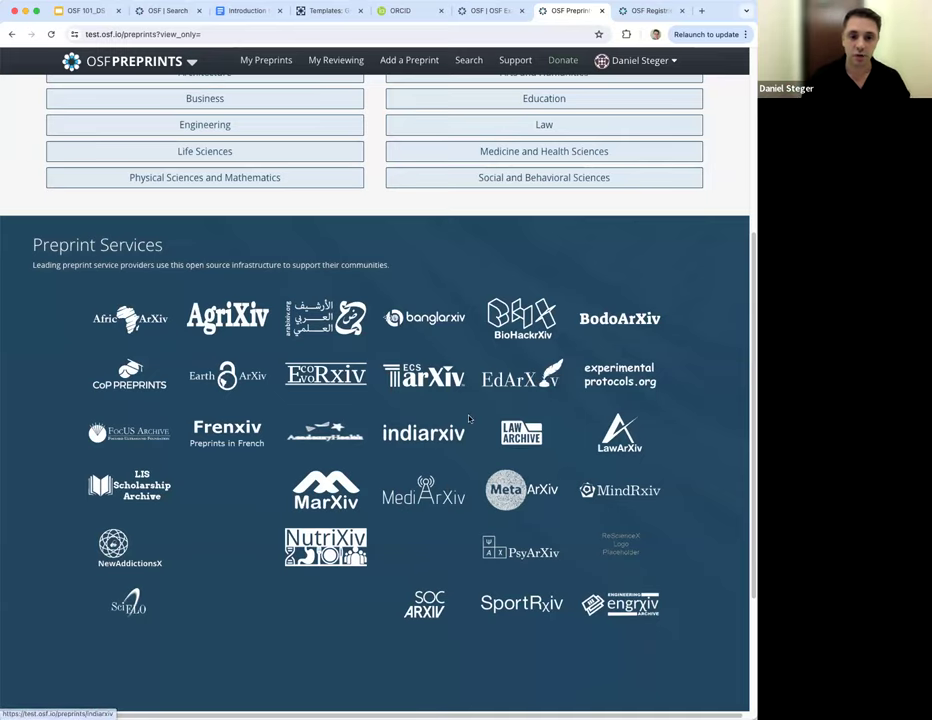
scroll(469, 418, "up", 1)
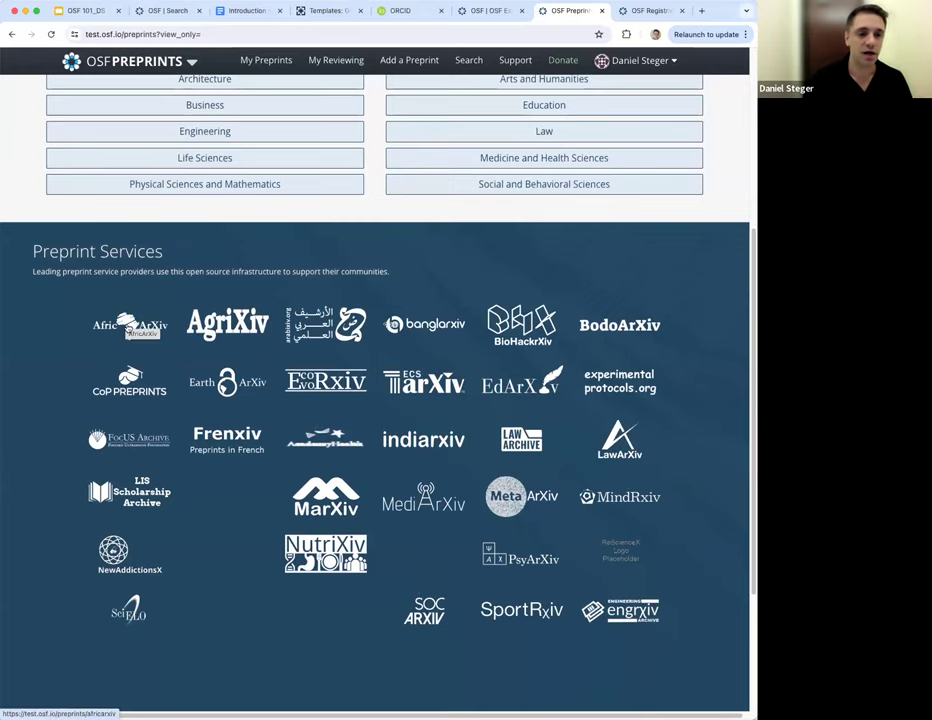
scroll(306, 382, "up", 3)
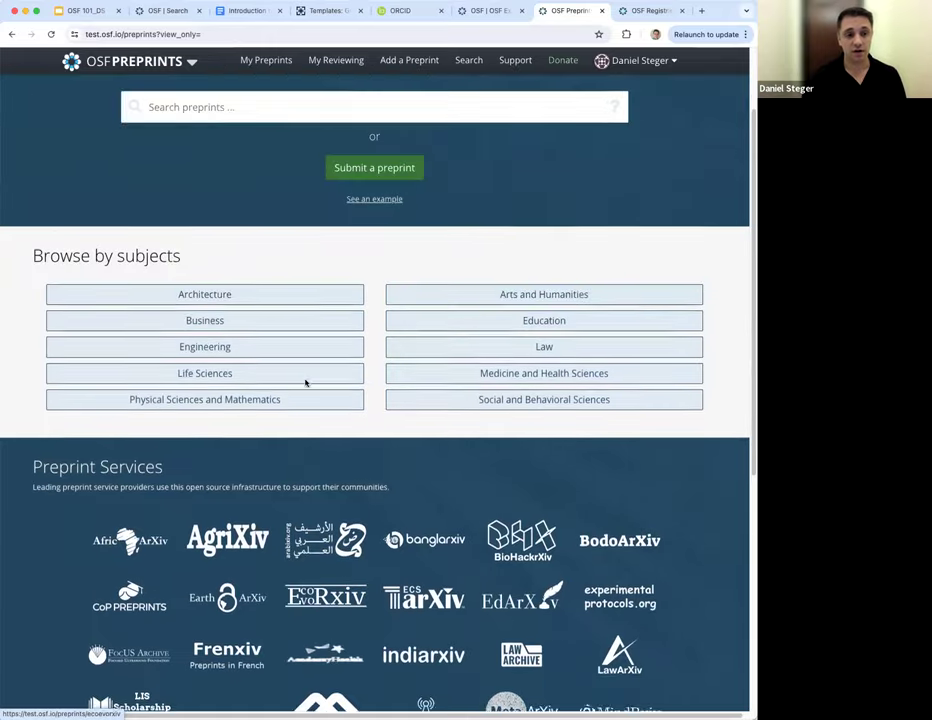
scroll(306, 382, "up", 2)
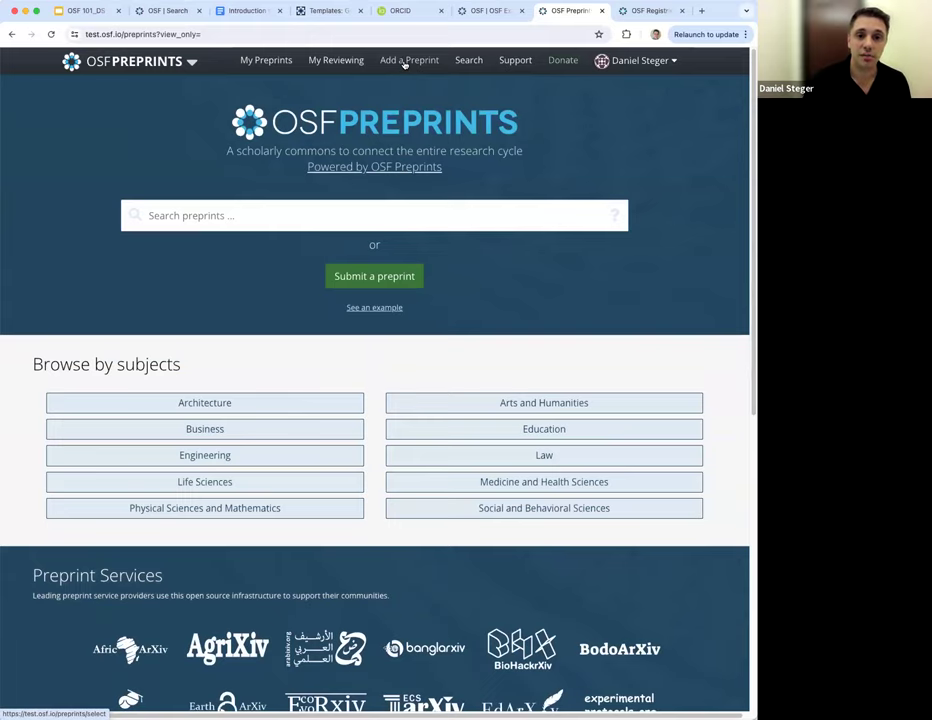
- Begin adding a new preprint and look over the available preprint services
left_click(405, 62)
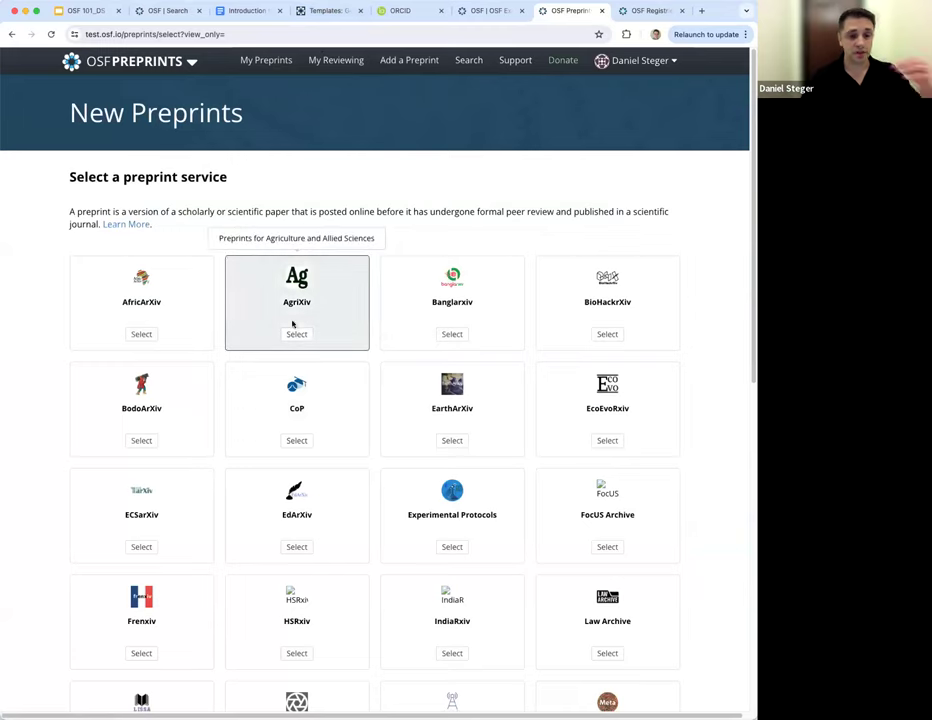
scroll(516, 264, "down", 1)
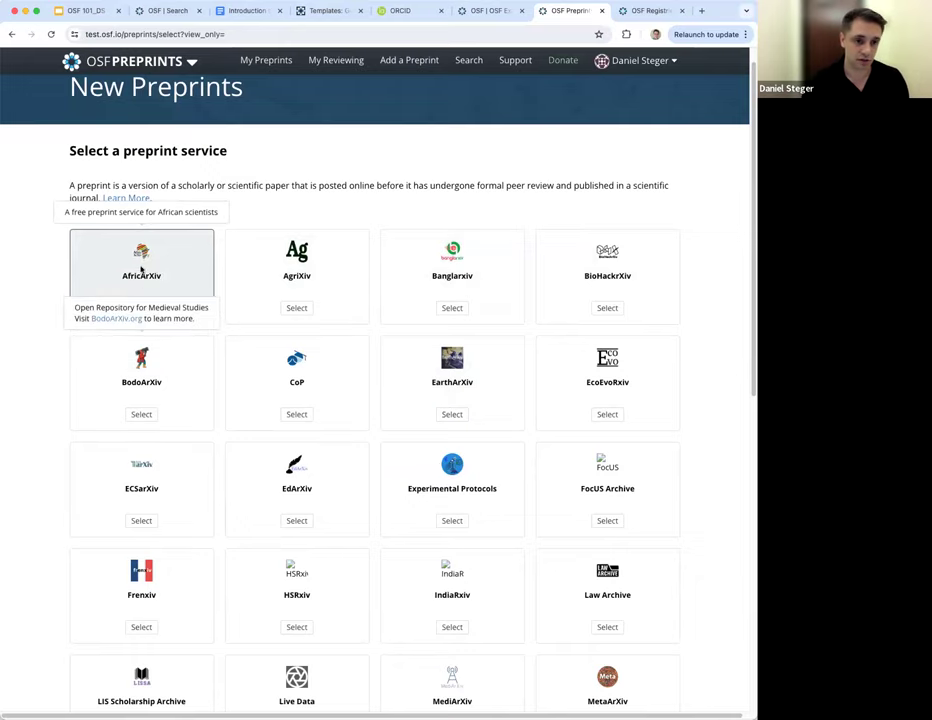
scroll(166, 330, "down", 4)
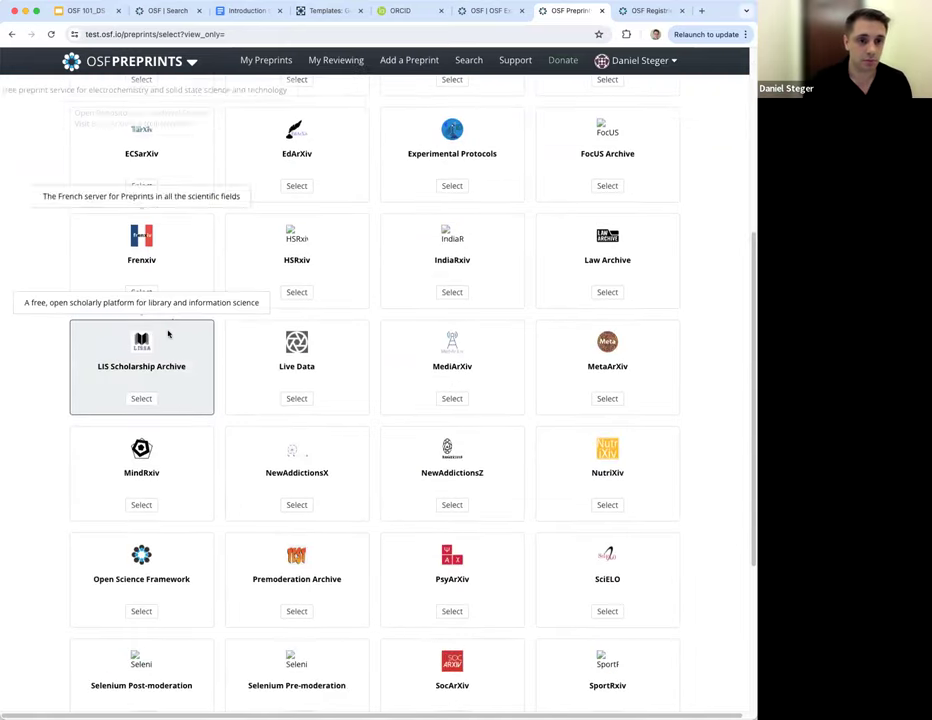
scroll(175, 320, "up", 4)
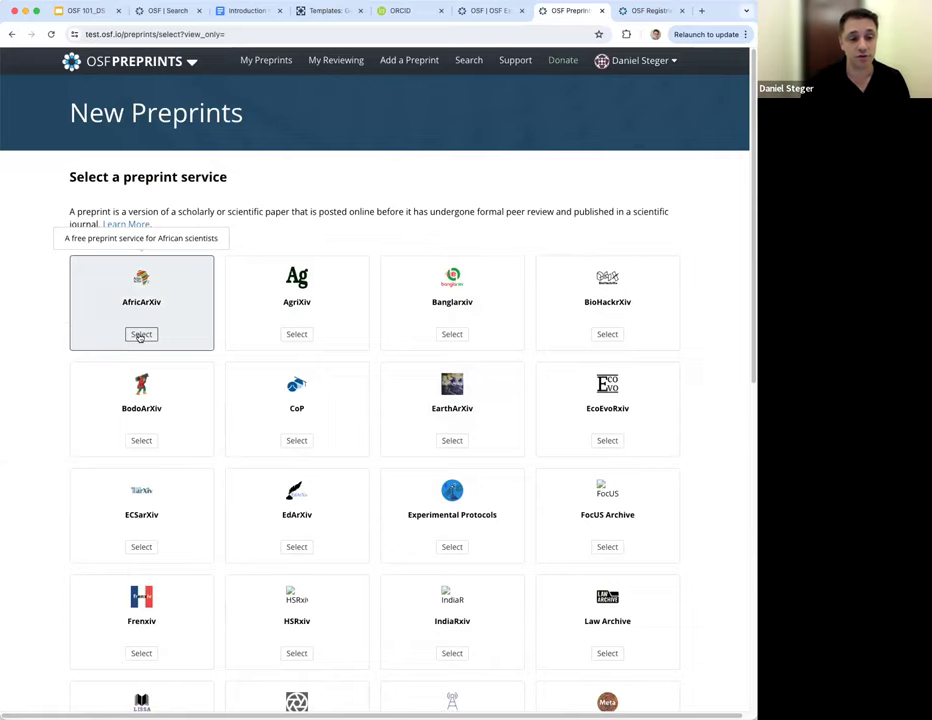
- Choose AfricArXiv as the preprint provider and create a new preprint
left_click(140, 337)
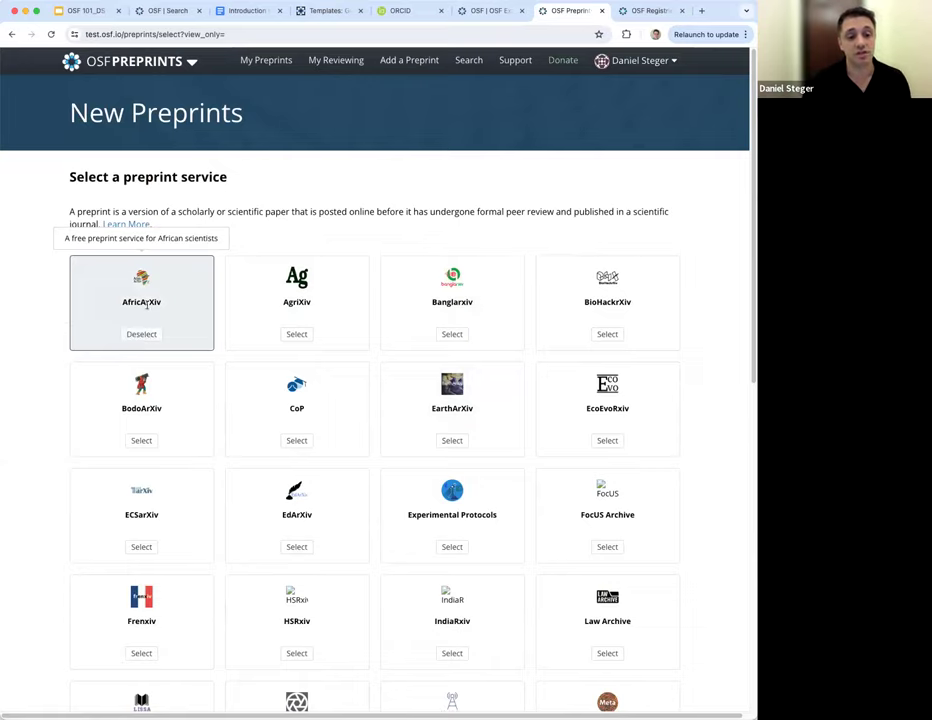
scroll(208, 380, "down", 3)
scroll(213, 397, "down", 10)
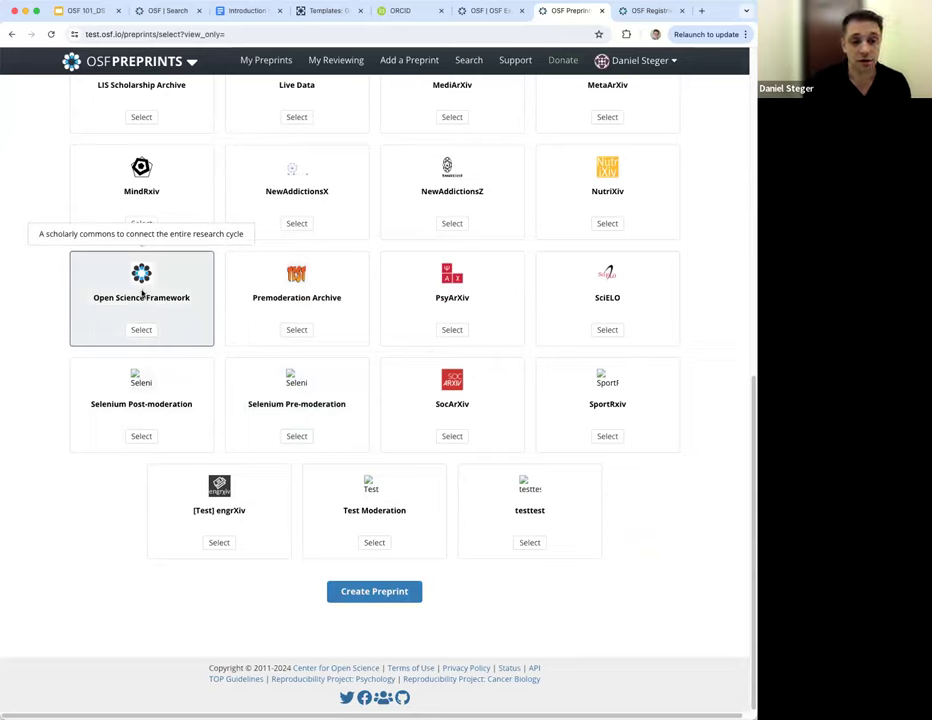
scroll(328, 546, "up", 6)
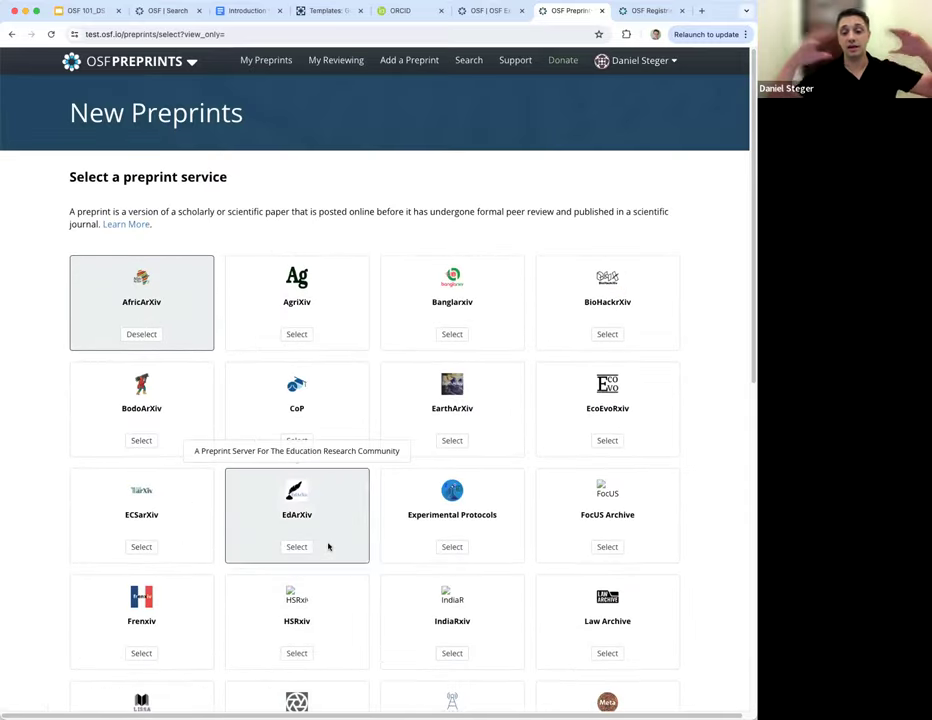
scroll(355, 525, "down", 3)
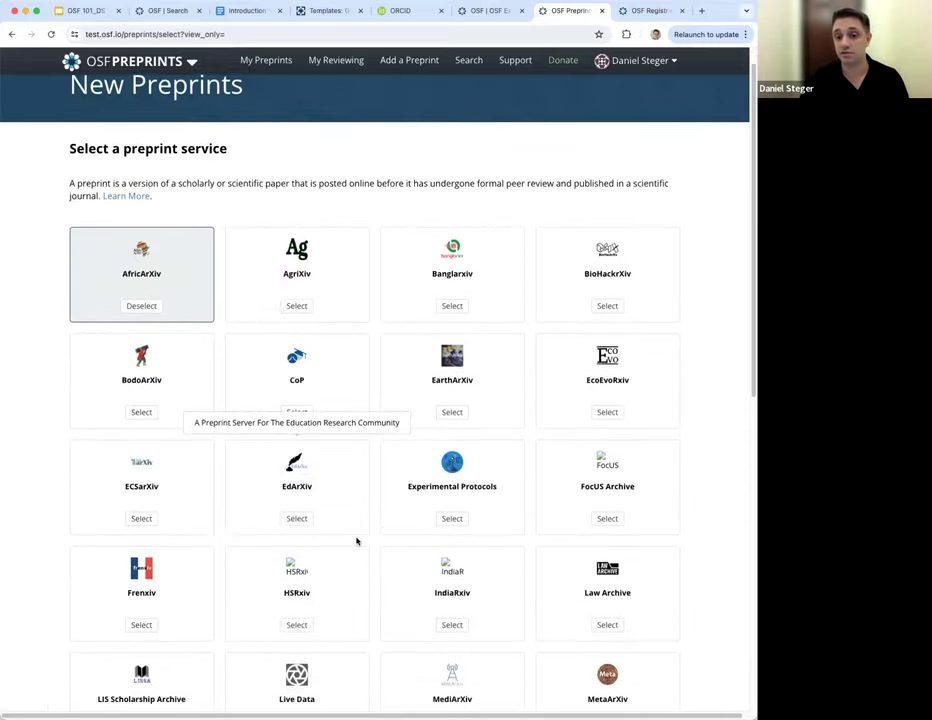
scroll(360, 510, "down", 2)
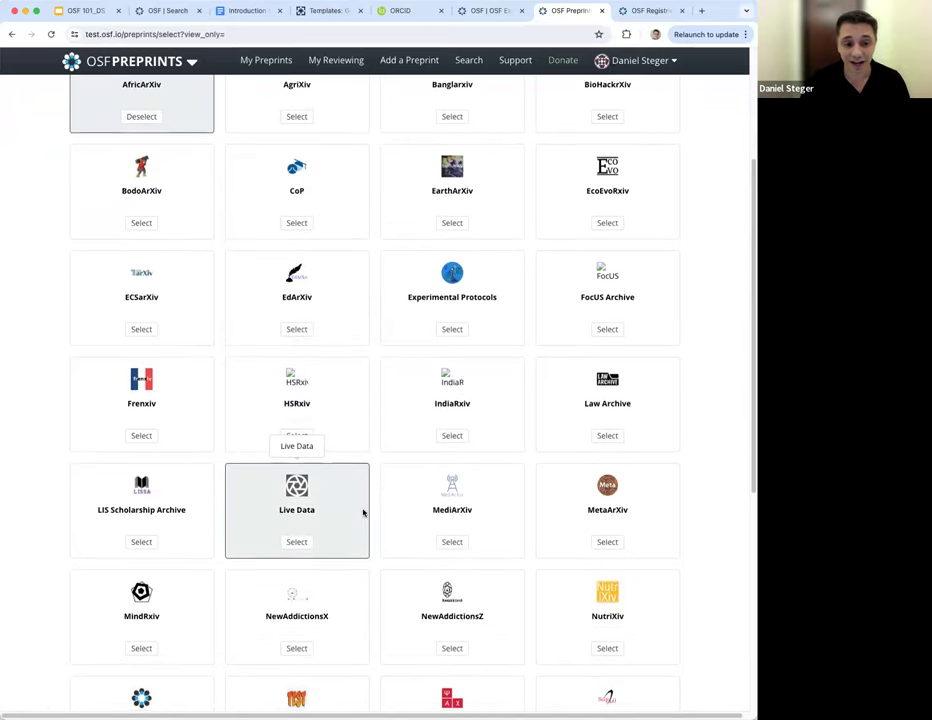
scroll(362, 512, "down", 2)
scroll(465, 420, "down", 8)
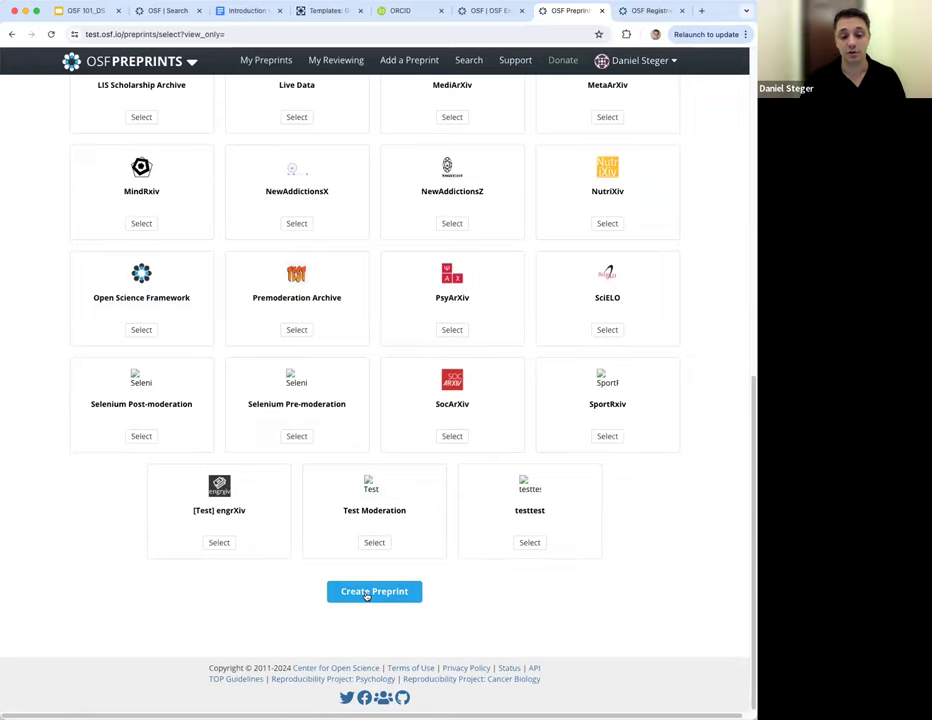
left_click(367, 592)
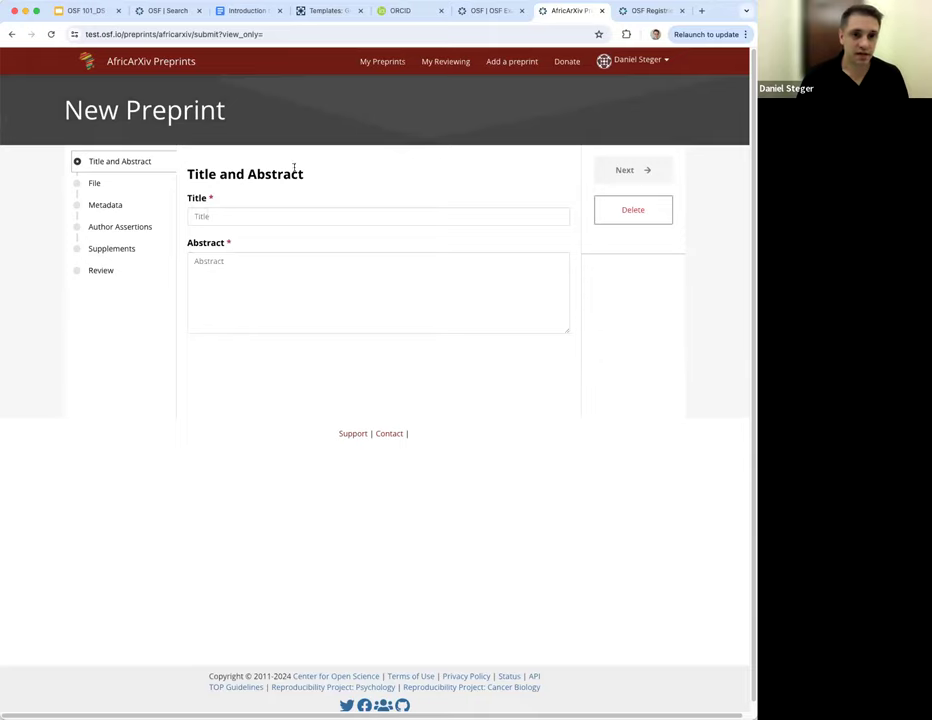
- Enter the title 'test' and the placeholder abstract 'asdklfjasd flkasjdfsdf'
left_click(224, 222)
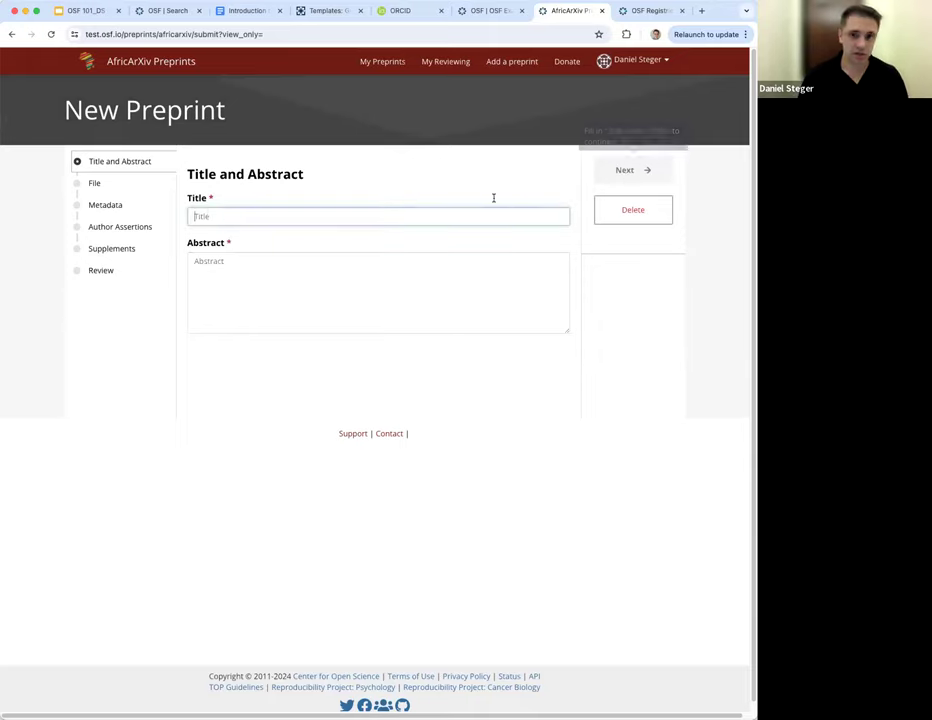
left_click(100, 190)
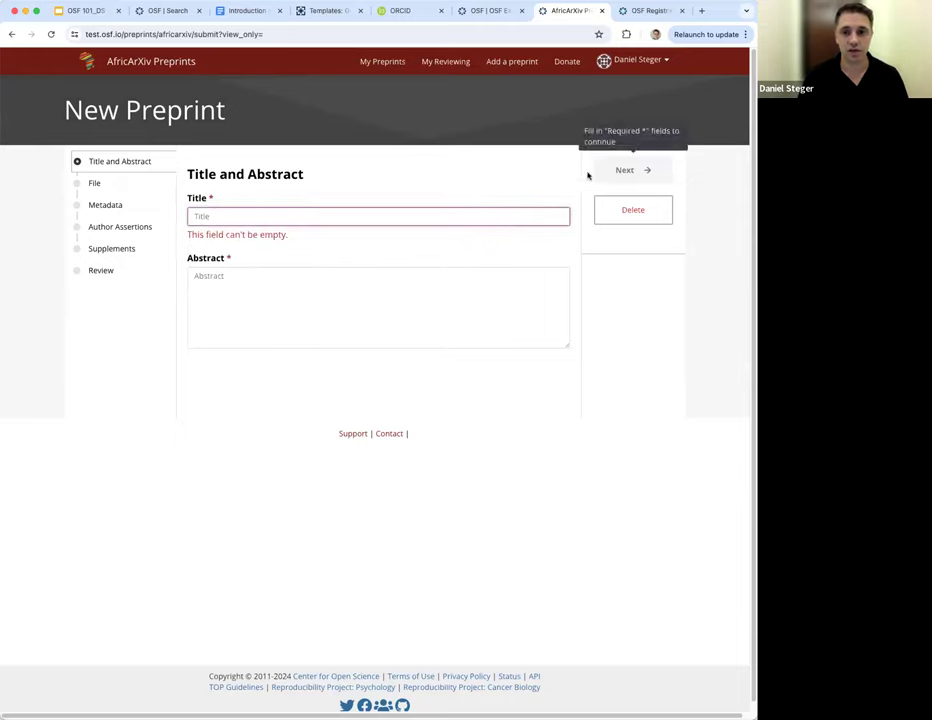
left_click(241, 213)
type("test")
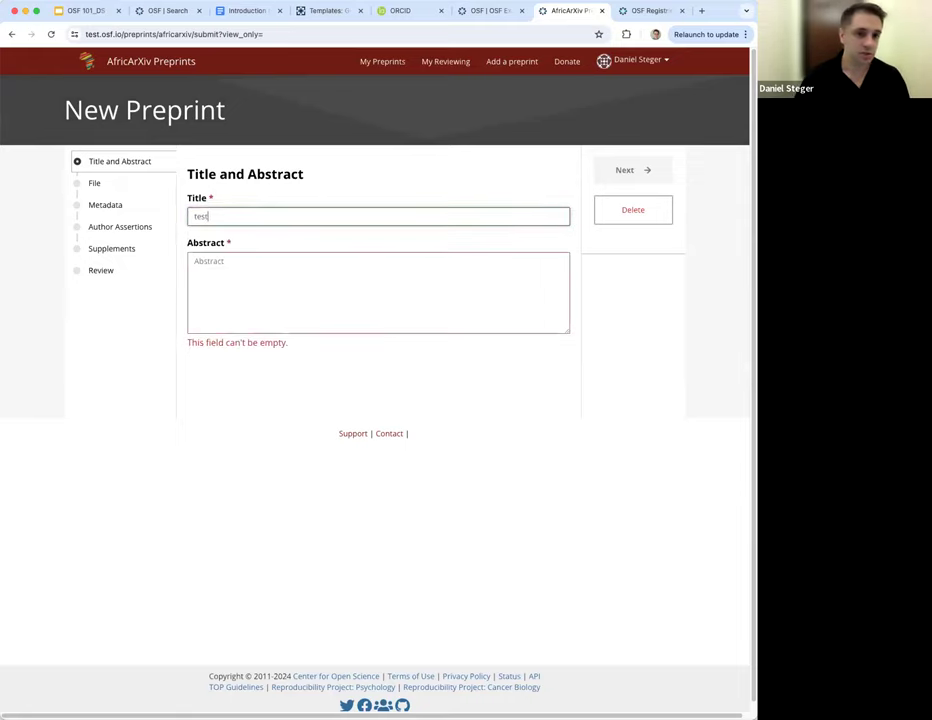
left_click(239, 265)
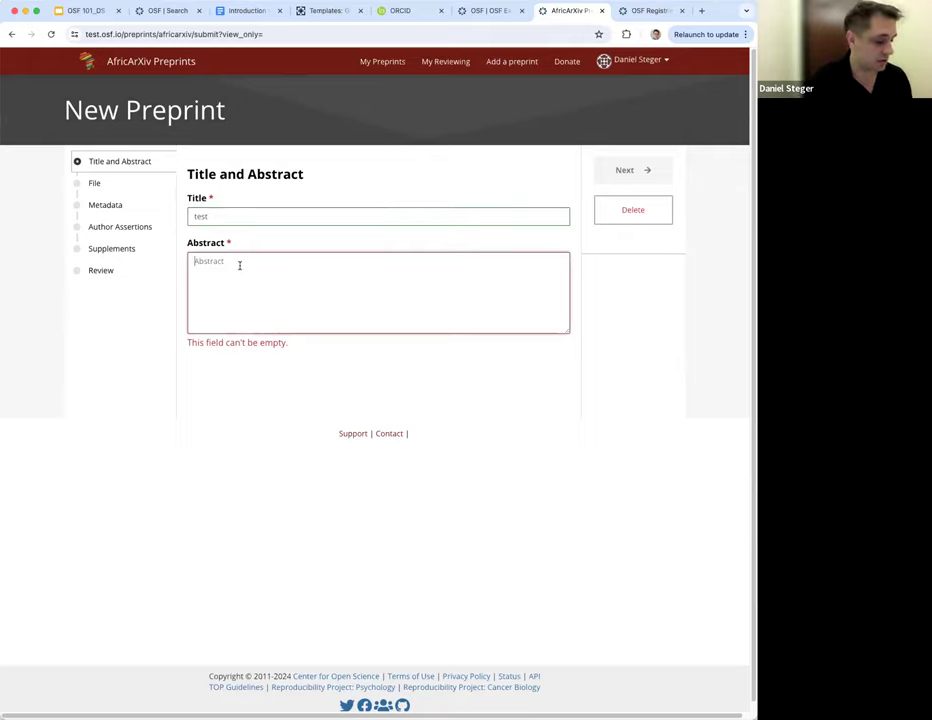
type("asdklfjasd flkasjdfsdf")
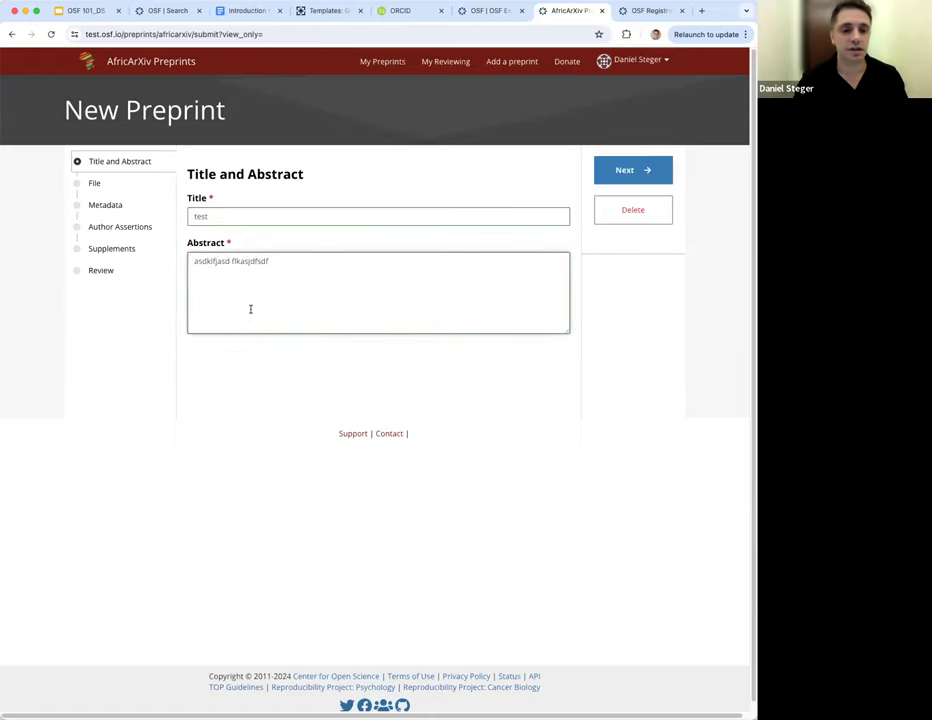
- Upload Covid-19 Data.docx from the computer as the preprint file
left_click(624, 172)
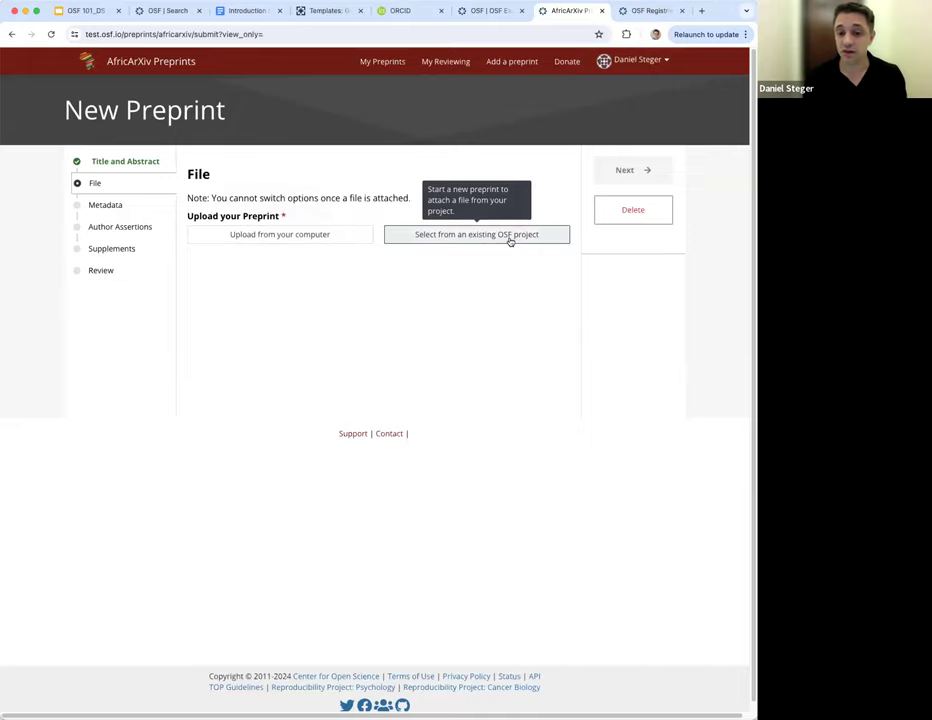
left_click(270, 238)
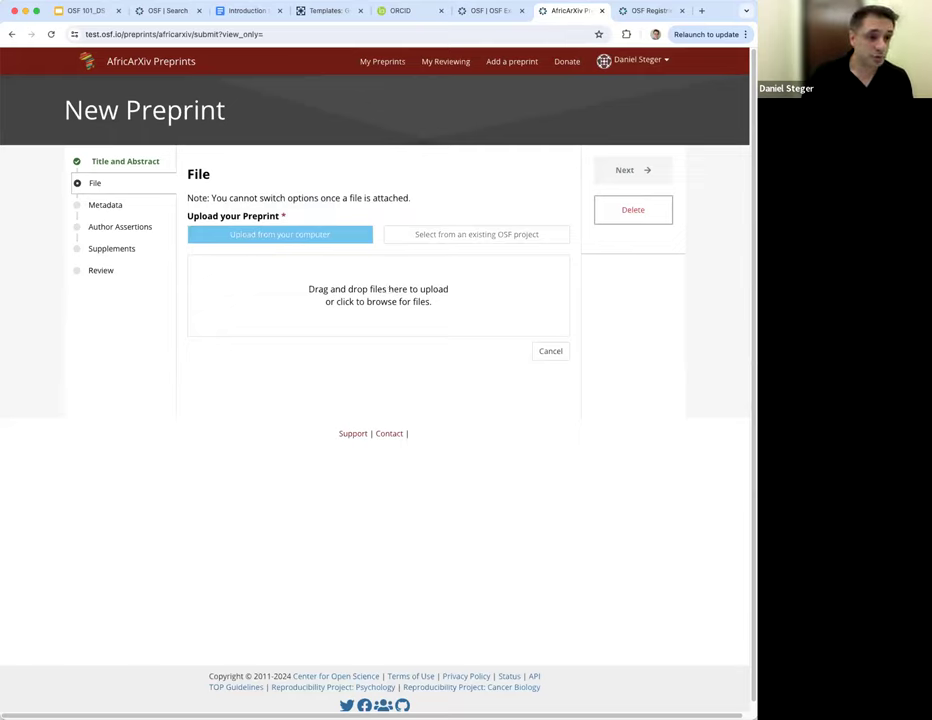
left_click_drag(10, 300, 312, 290)
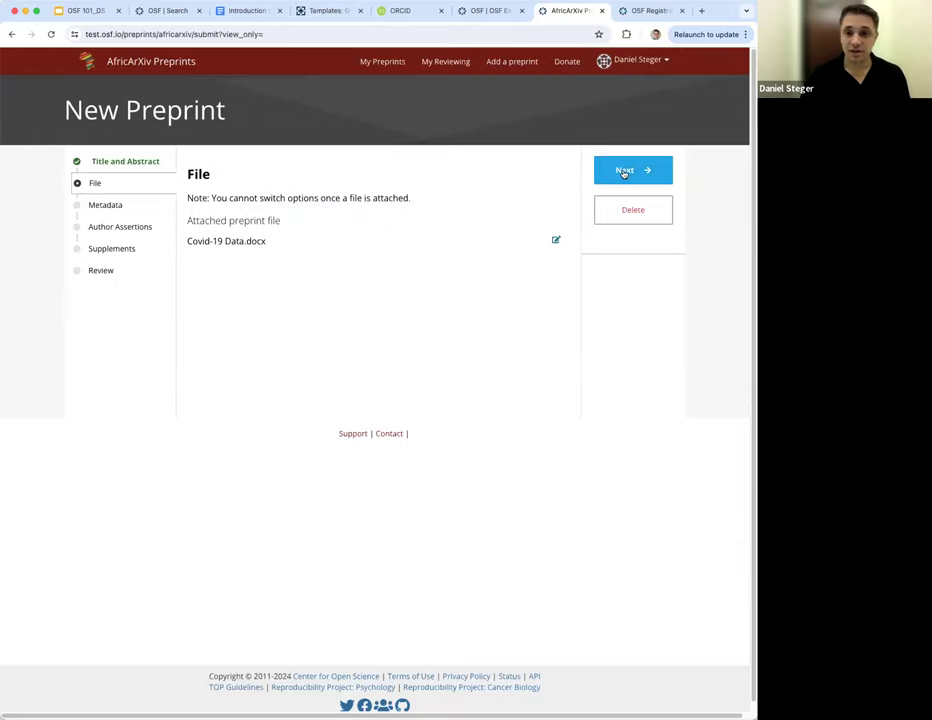
- On the Metadata step, find the colleague by name and add them as a contributor
left_click(624, 172)
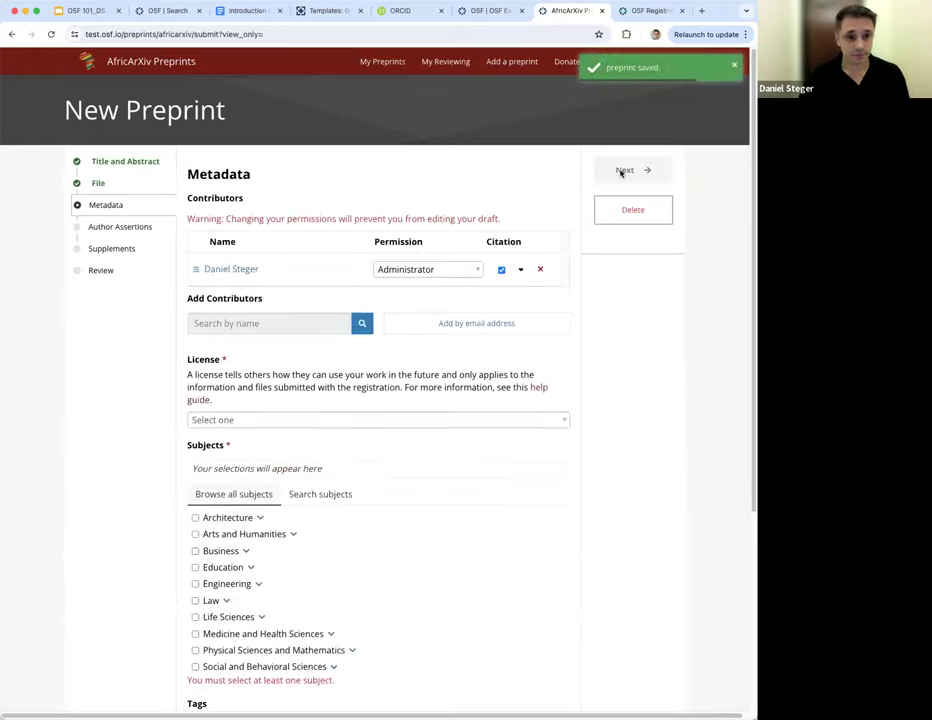
scroll(541, 558, "down", 2)
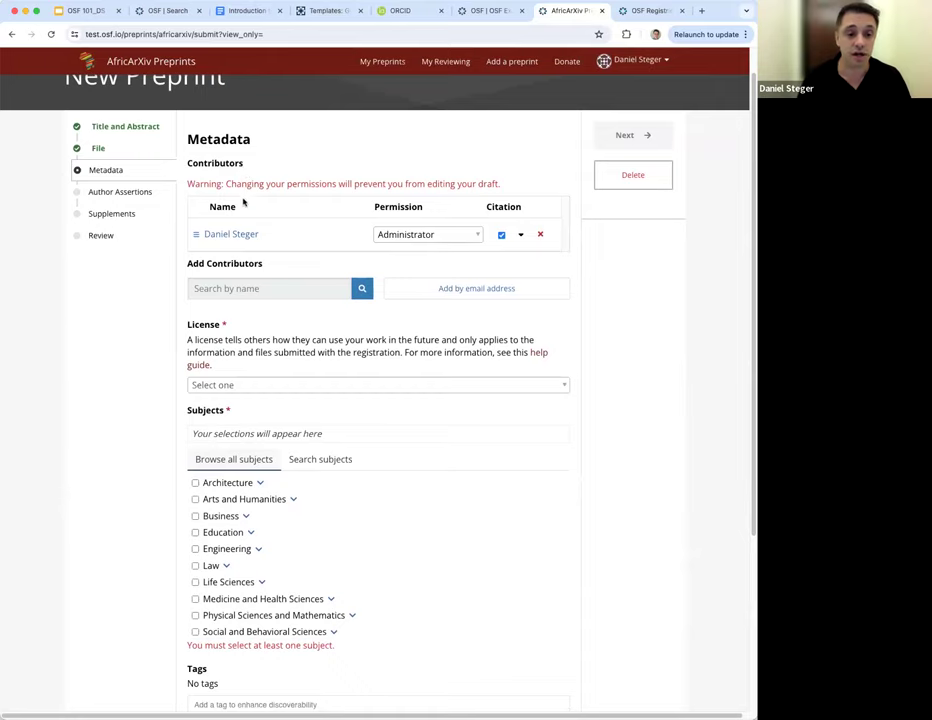
left_click(239, 289)
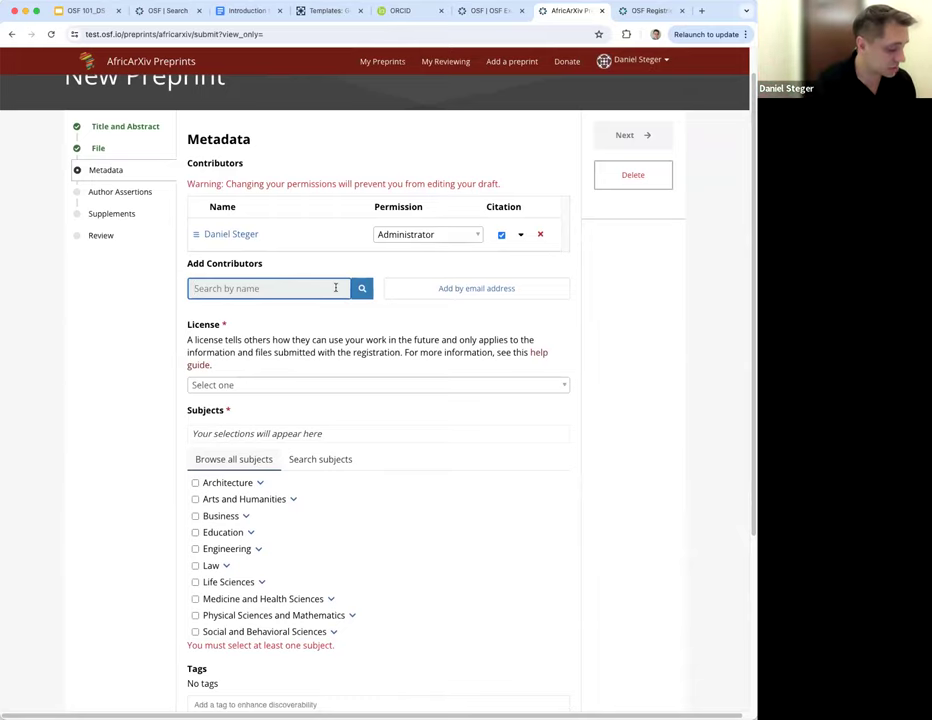
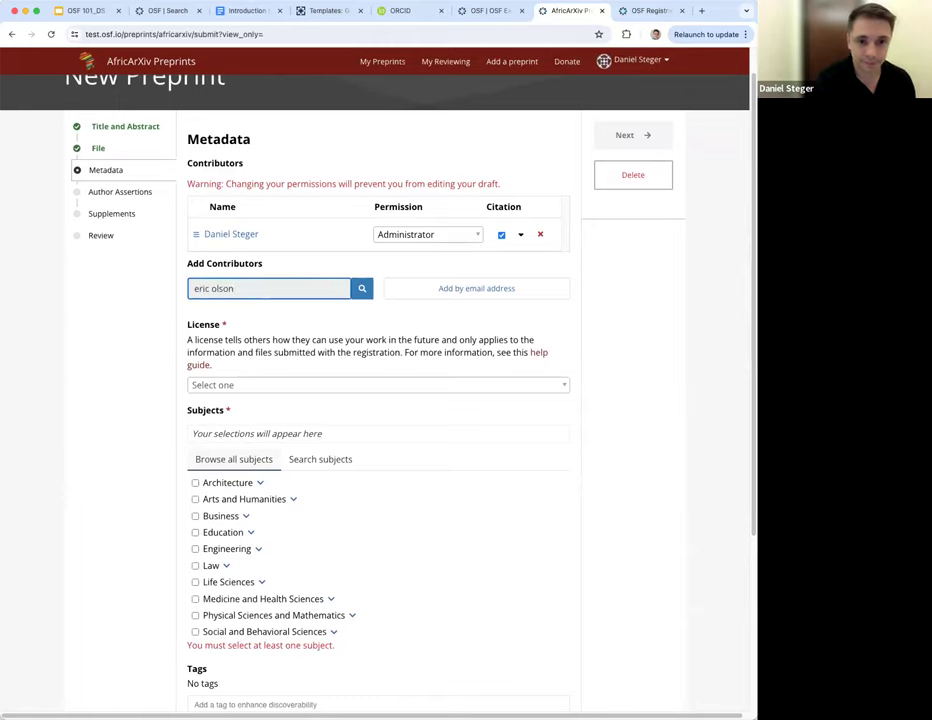
key("Return")
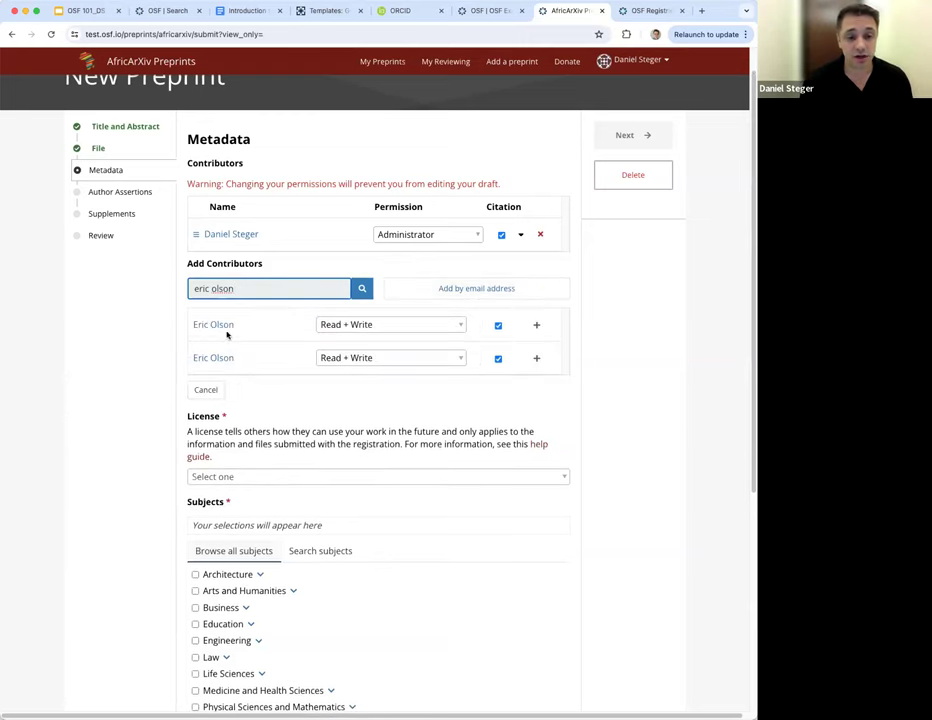
left_click(537, 326)
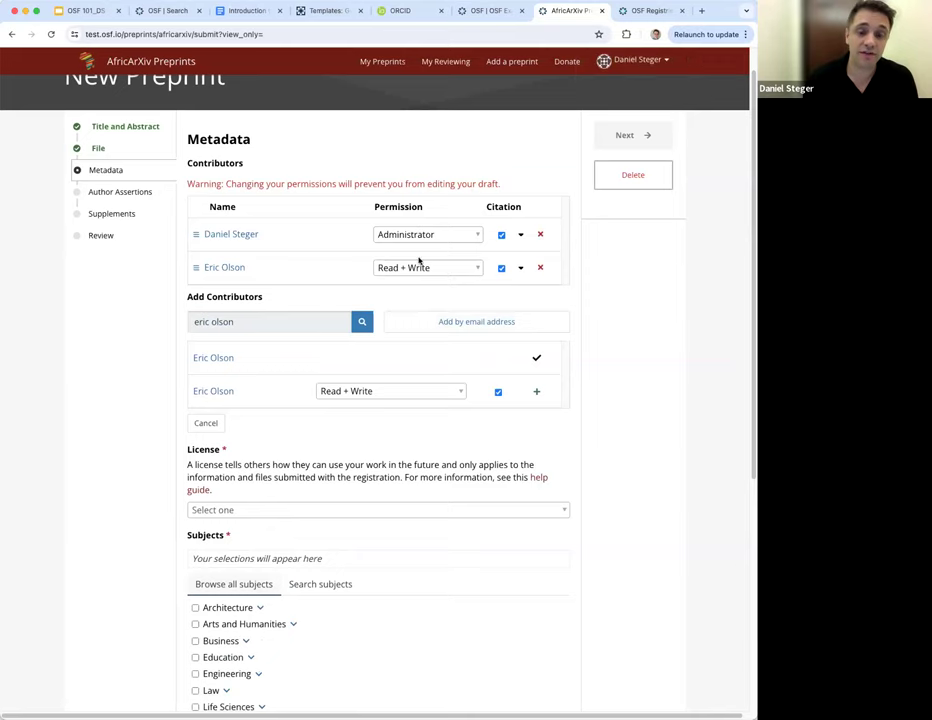
scroll(385, 367, "down", 4)
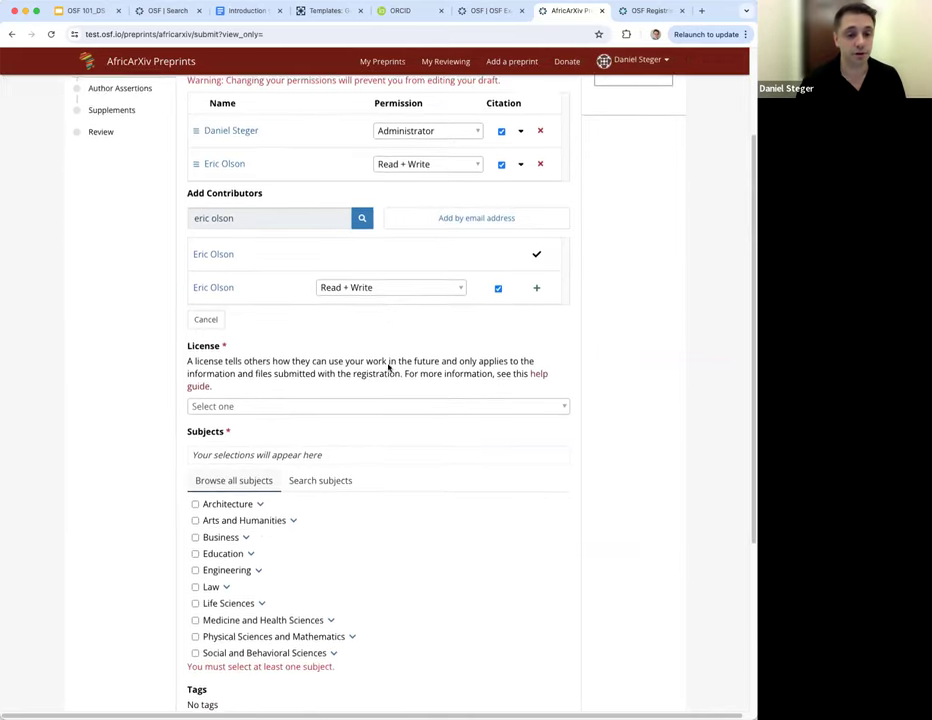
- Set the license to CC0 1.0 Universal and tick the Architecture subject
left_click(315, 356)
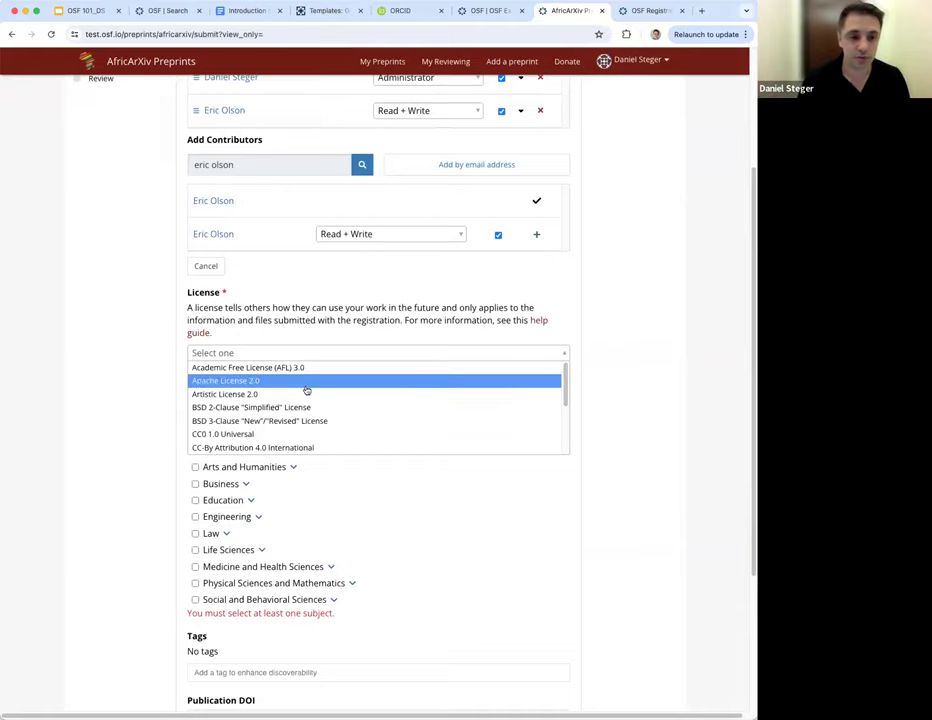
scroll(304, 402, "down", 1)
scroll(300, 400, "down", 1)
left_click(270, 403)
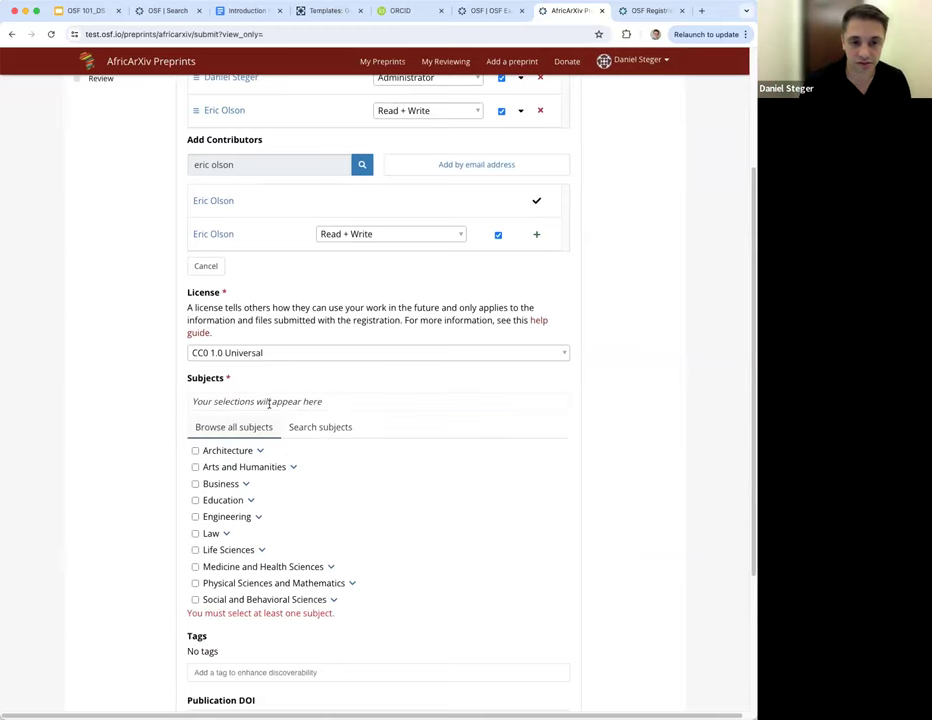
scroll(316, 449, "down", 1)
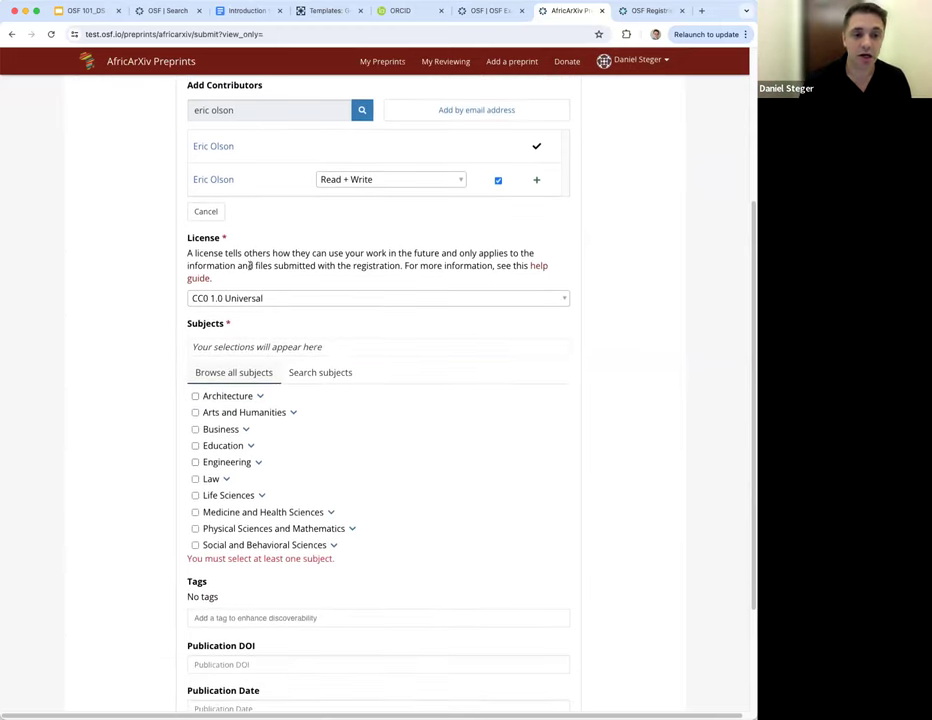
left_click(195, 396)
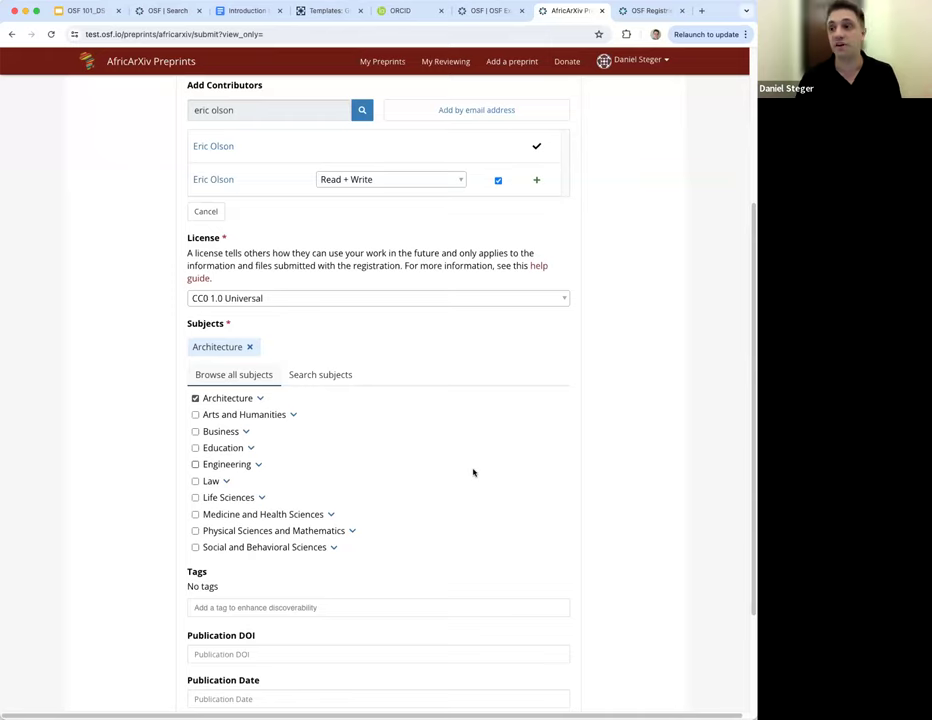
- Point out the optional Tags and Publication DOI fields
scroll(385, 522, "down", 3)
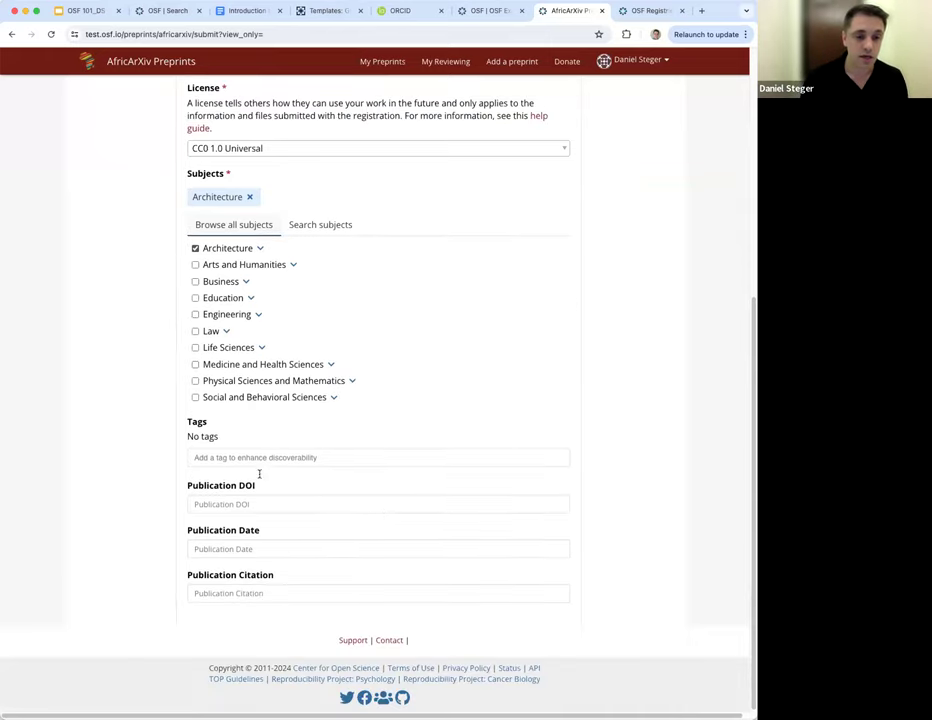
left_click(257, 459)
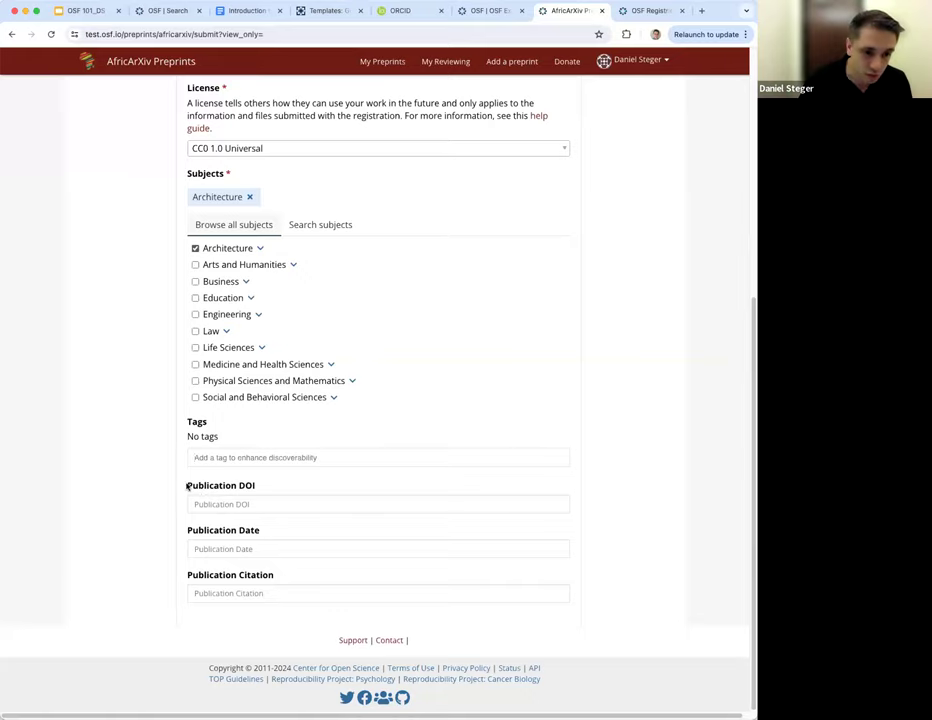
left_click_drag(189, 487, 258, 490)
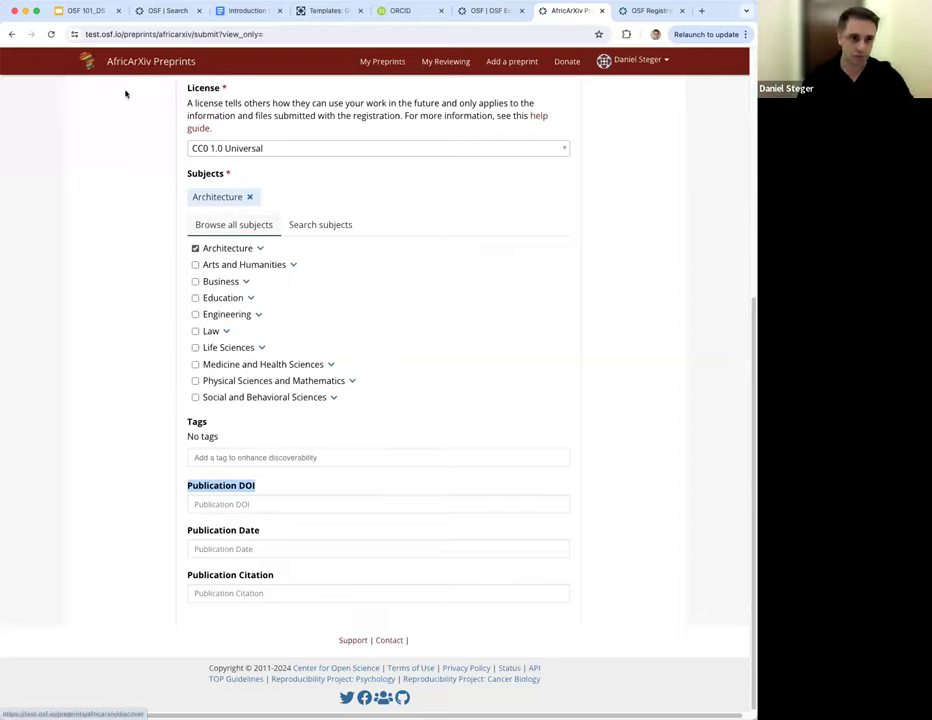
left_click(207, 506)
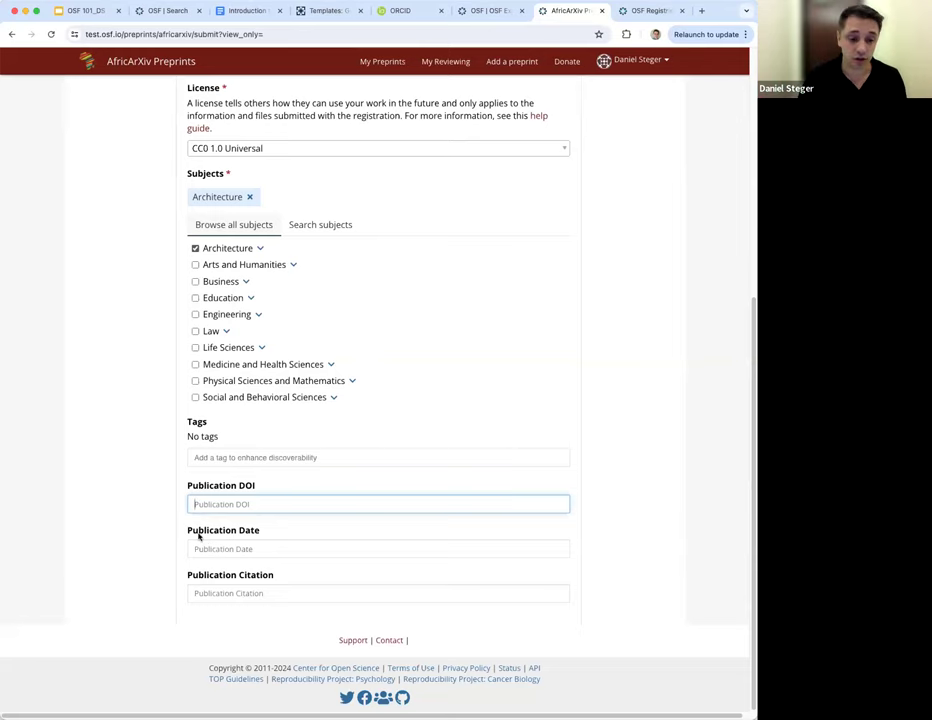
scroll(196, 441, "up", 5)
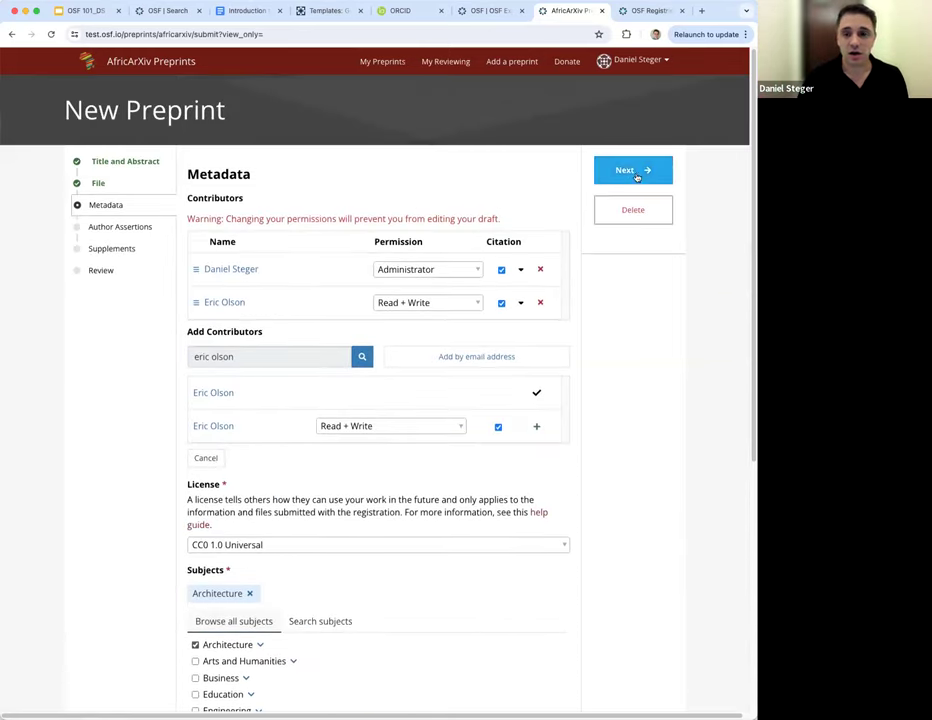
- On Author Assertions, keep no conflict of interest and set Public Data to Not Applicable
left_click(632, 175)
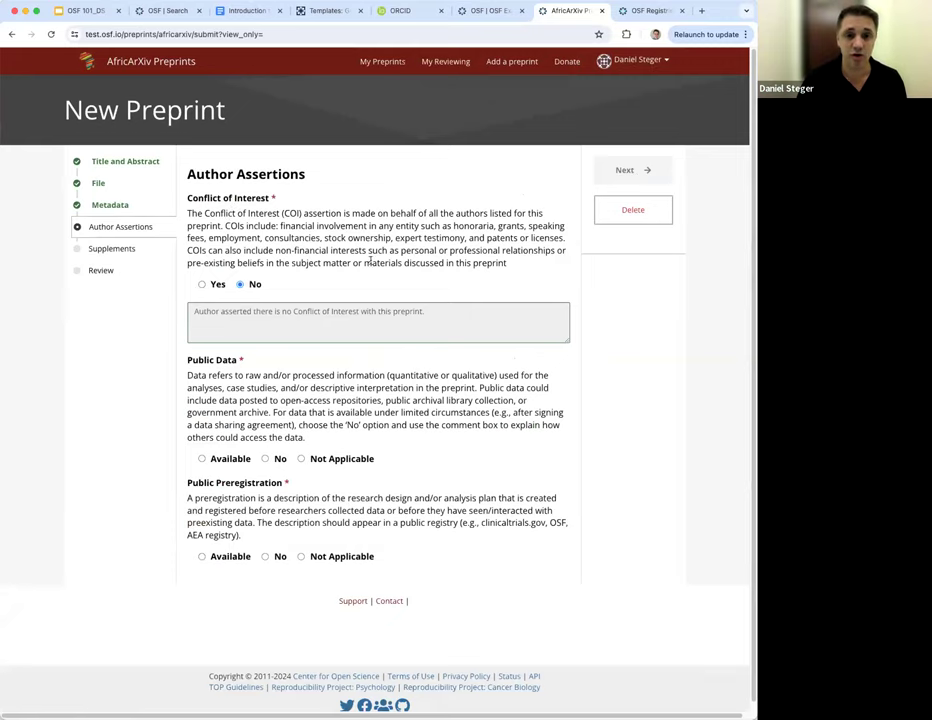
scroll(268, 442, "down", 1)
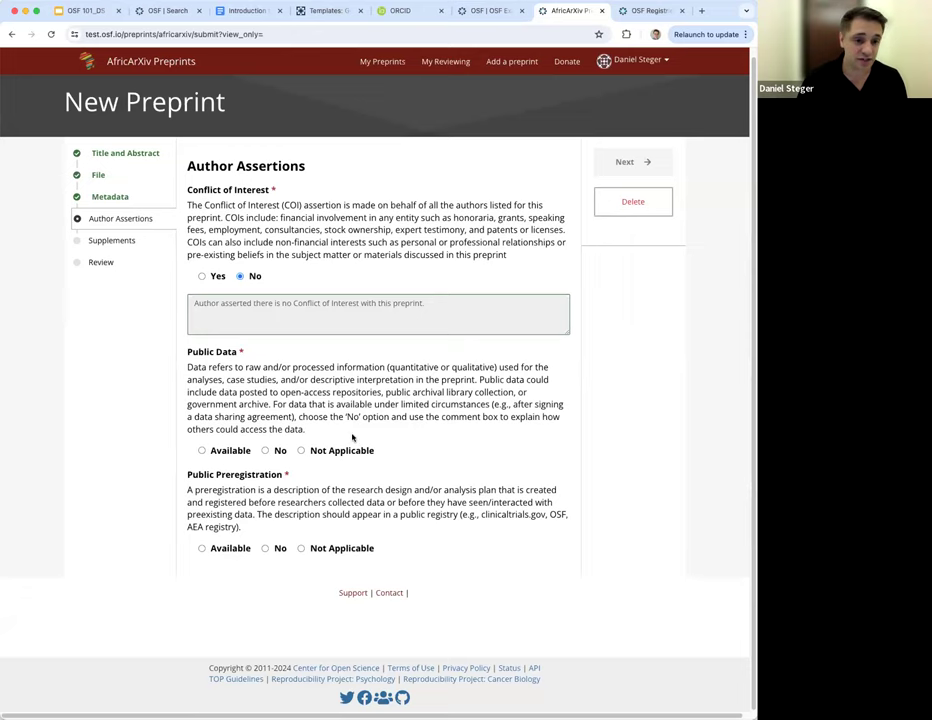
left_click(301, 452)
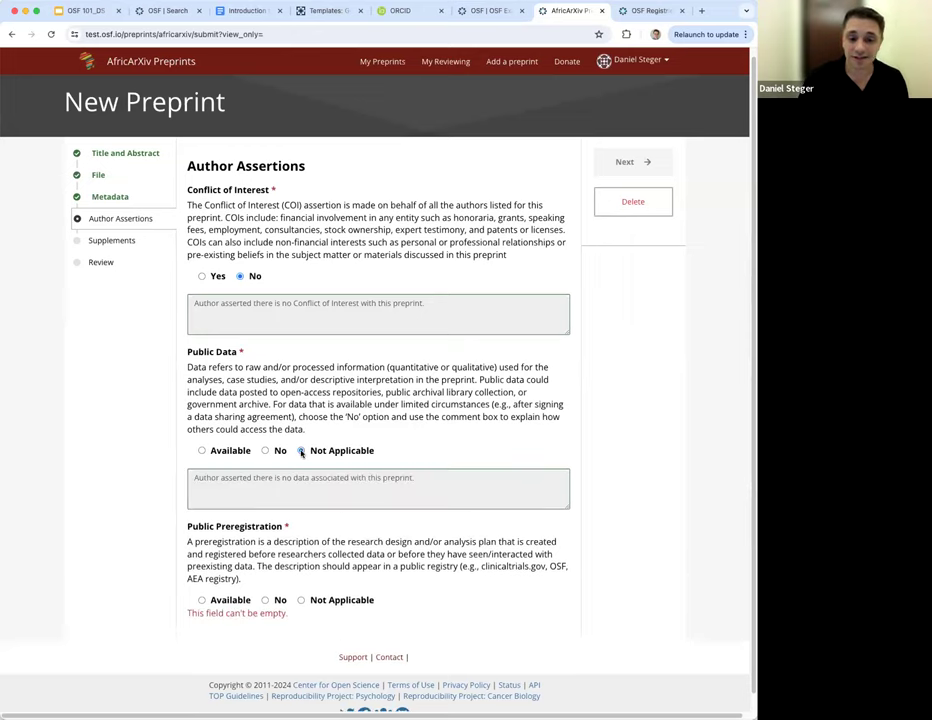
scroll(315, 530, "down", 1)
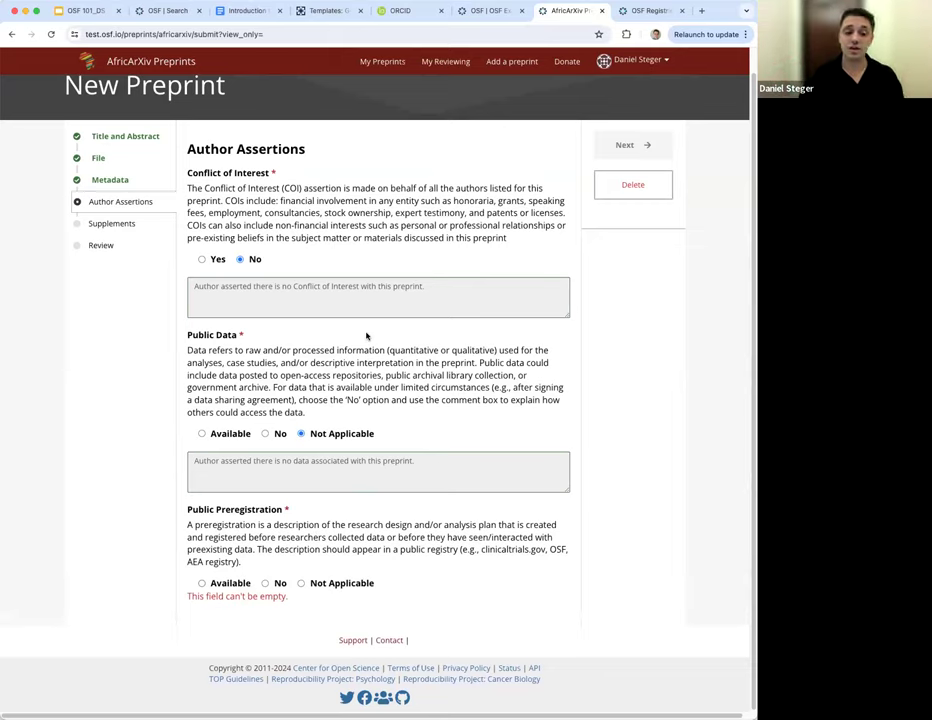
- Try a Study Design preregistration, then set Public Preregistration to Not Applicable instead
left_click(202, 584)
scroll(254, 610, "down", 3)
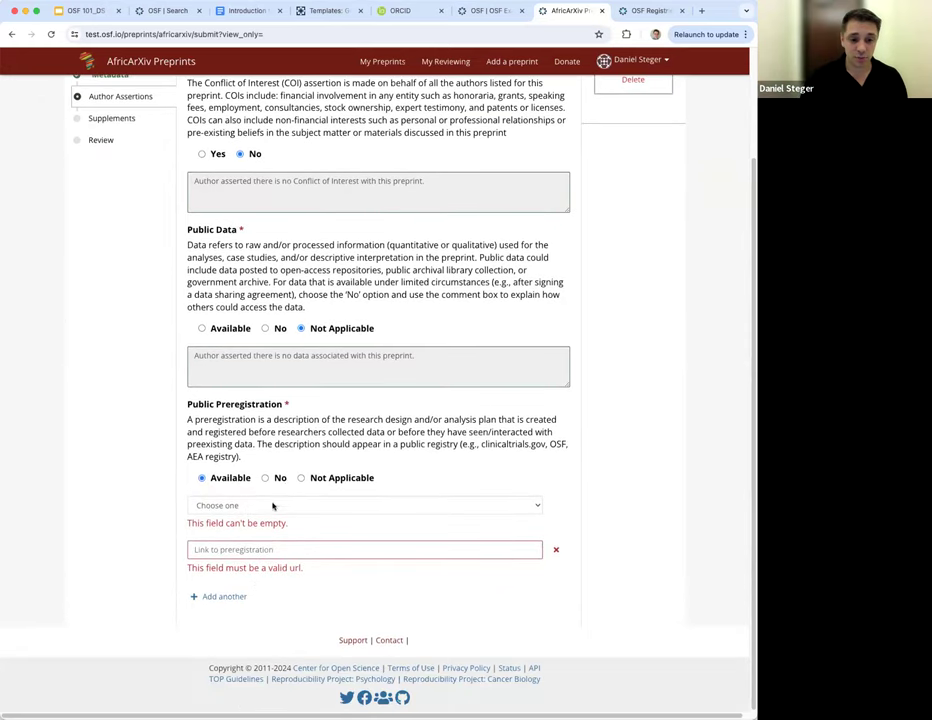
left_click(270, 508)
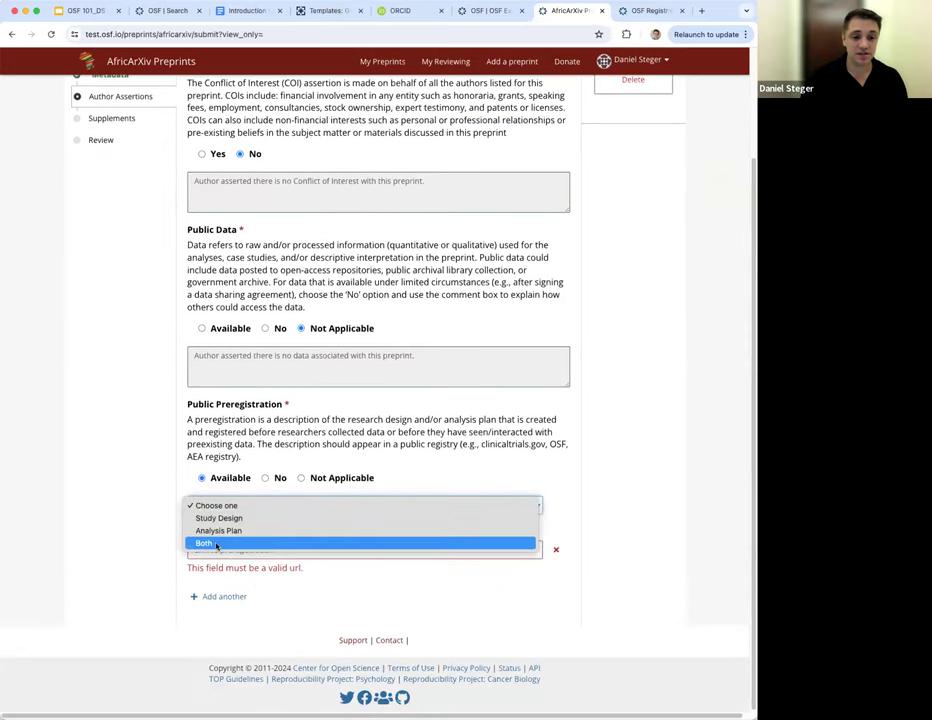
left_click(215, 518)
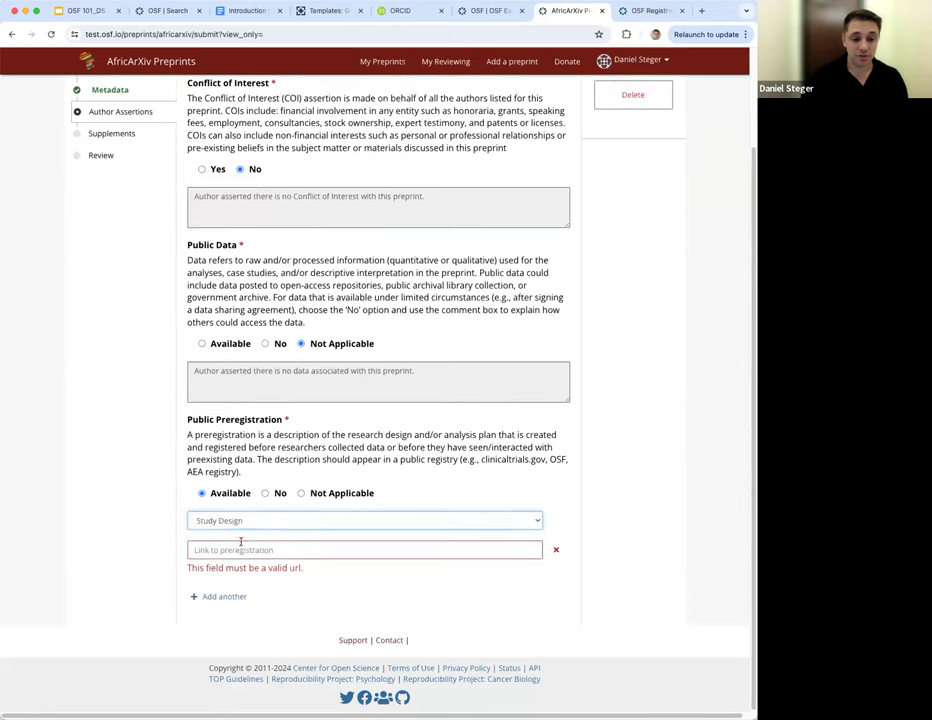
left_click(239, 549)
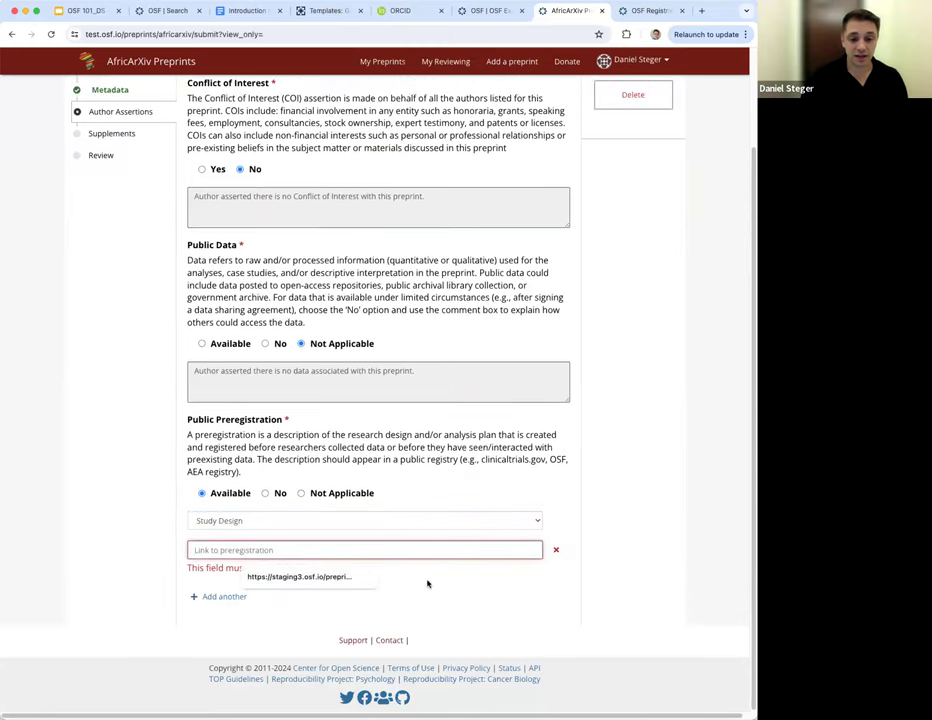
left_click(376, 590)
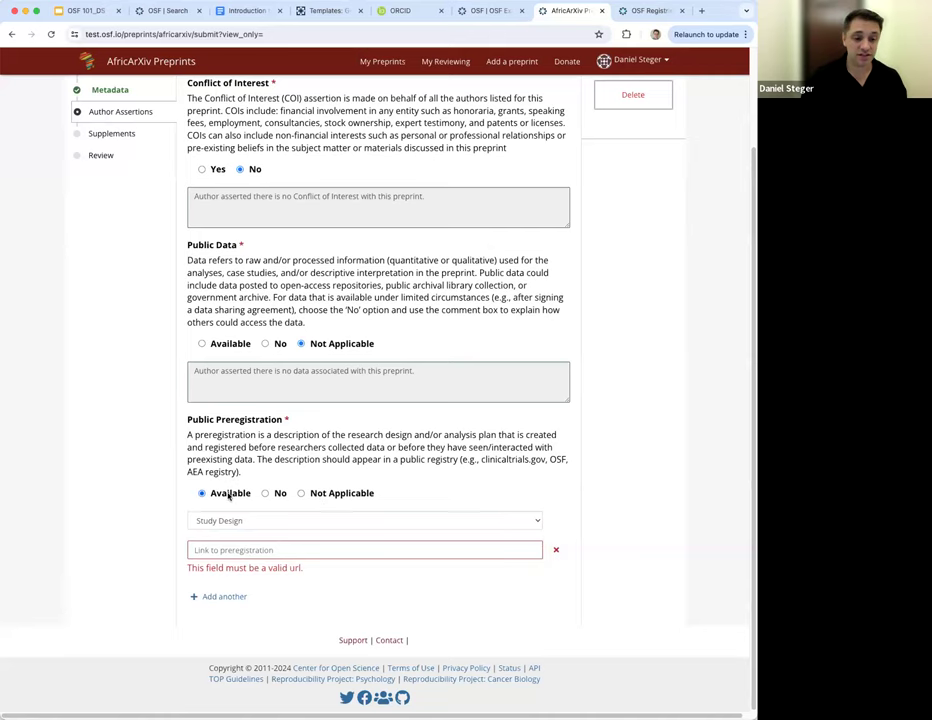
left_click(300, 494)
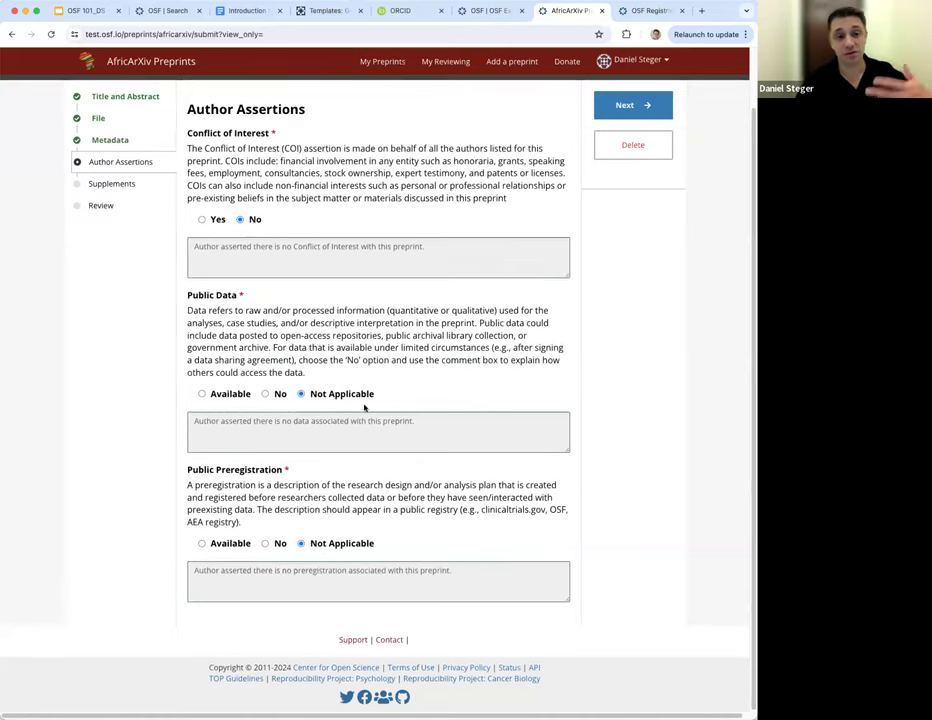
- Skip the Supplements step and look over the Review page summary
left_click(625, 104)
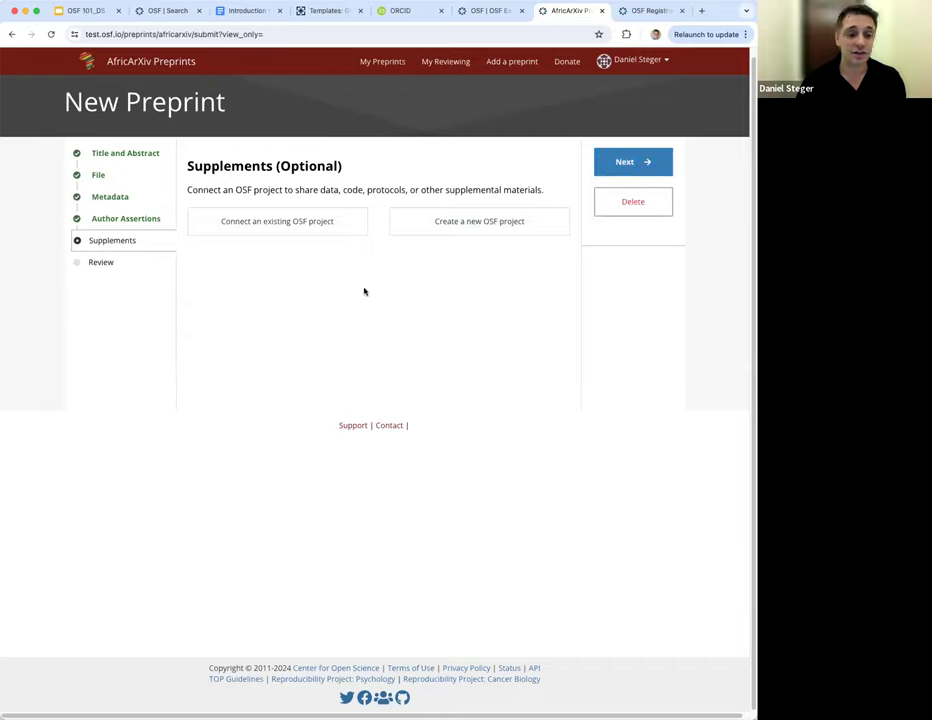
left_click(645, 164)
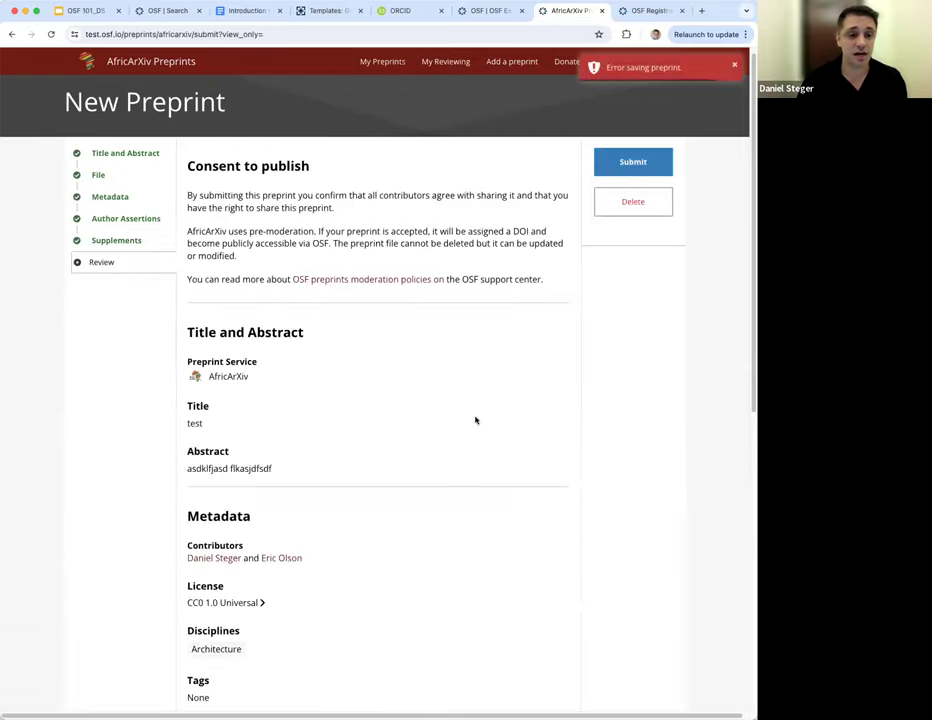
scroll(474, 418, "down", 10)
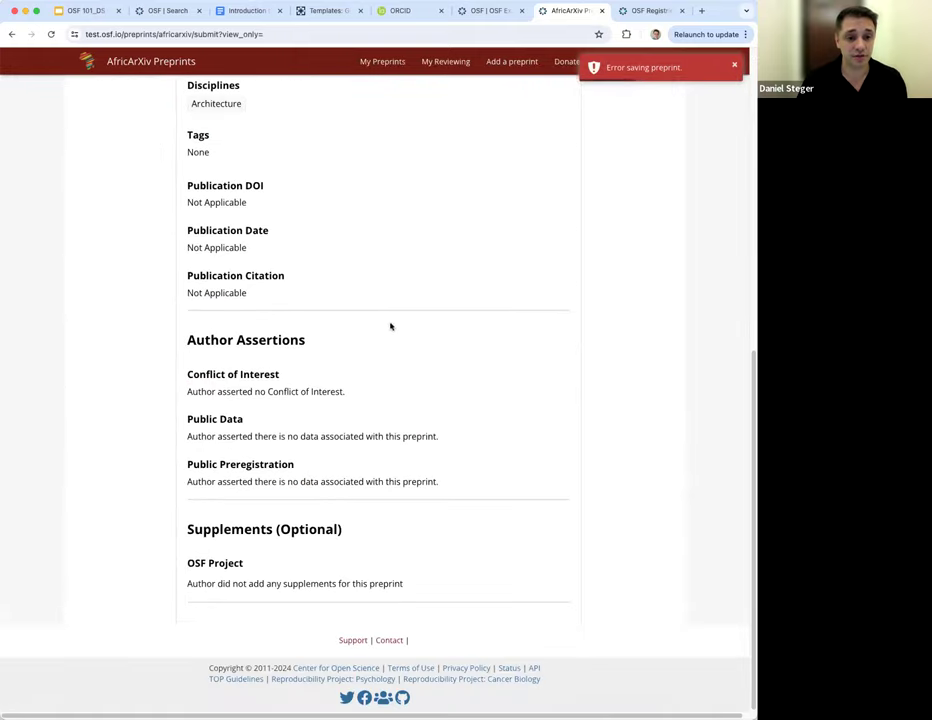
scroll(266, 339, "up", 5)
scroll(257, 410, "up", 2)
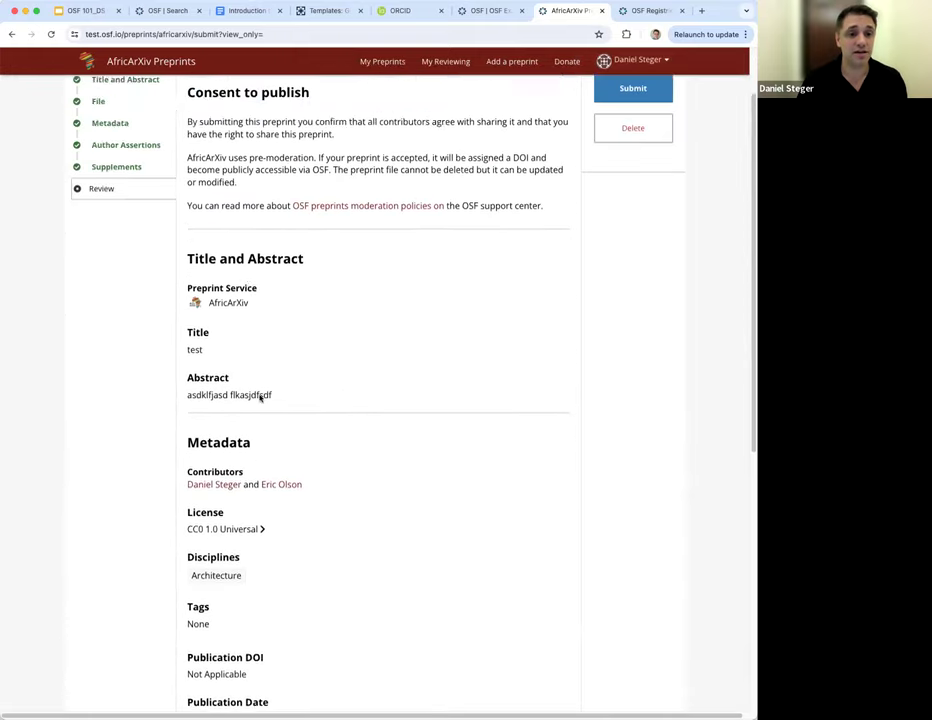
scroll(260, 397, "up", 2)
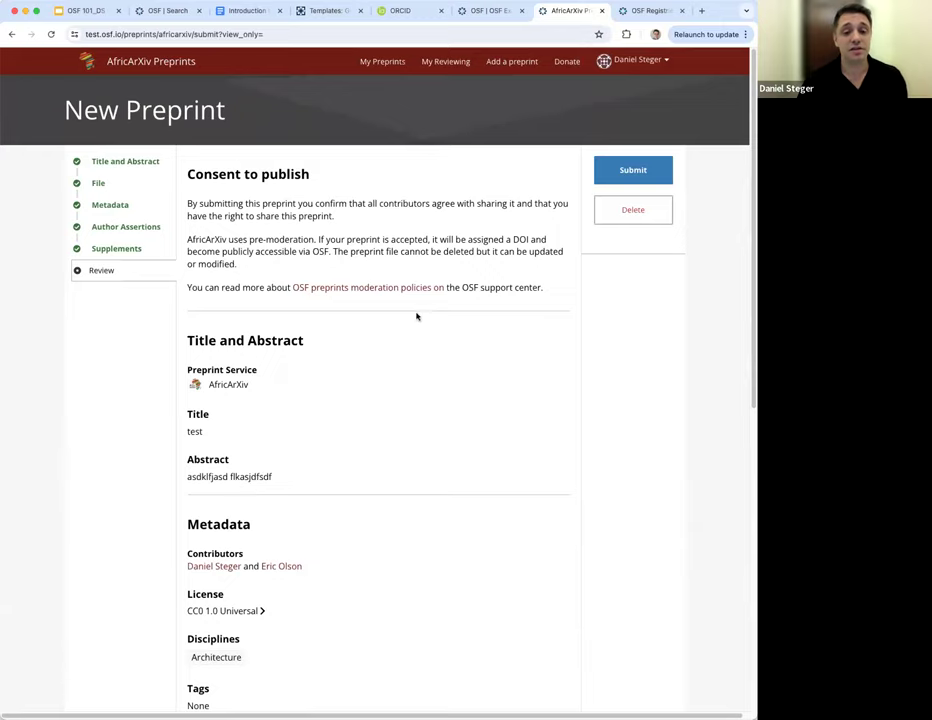
scroll(416, 348, "down", 10)
scroll(412, 401, "up", 6)
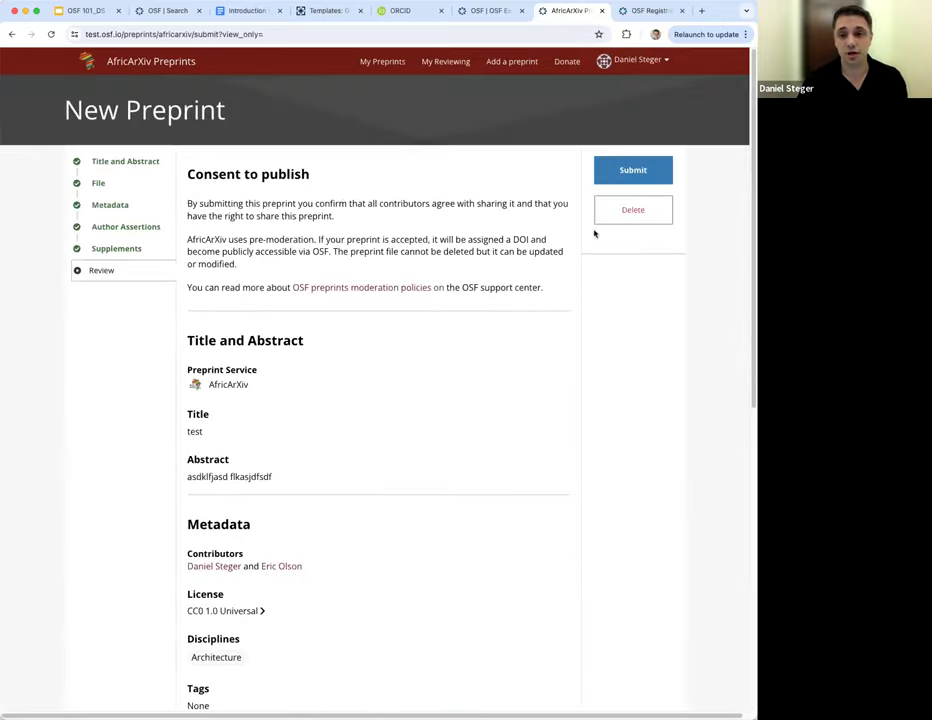
- Submit the preprint, review its pending pre-moderation page, then choose Edit preprint
left_click(629, 172)
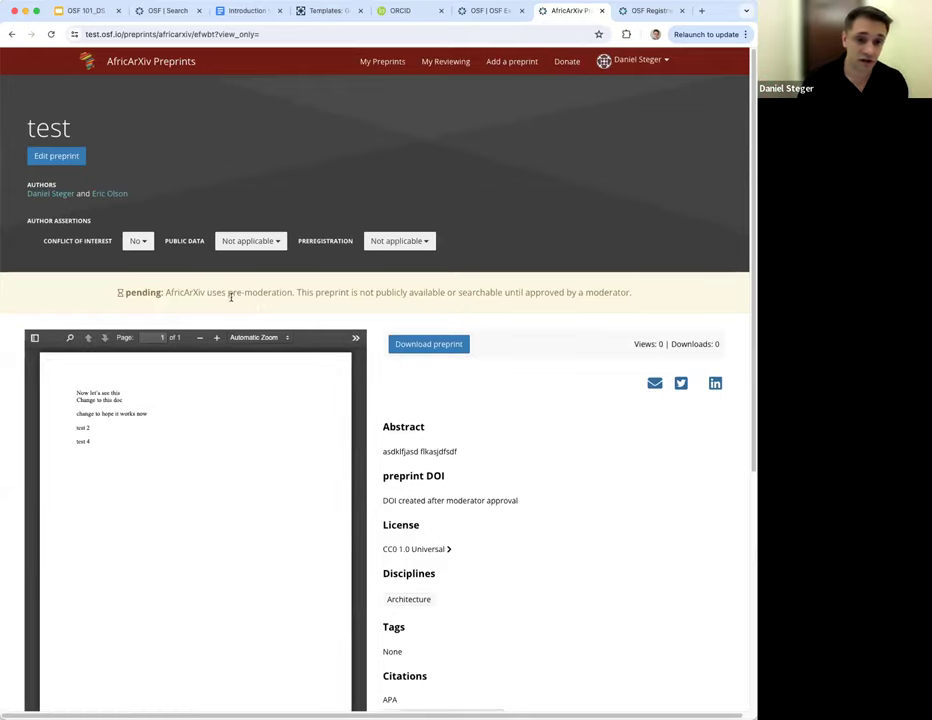
left_click_drag(229, 295, 285, 297)
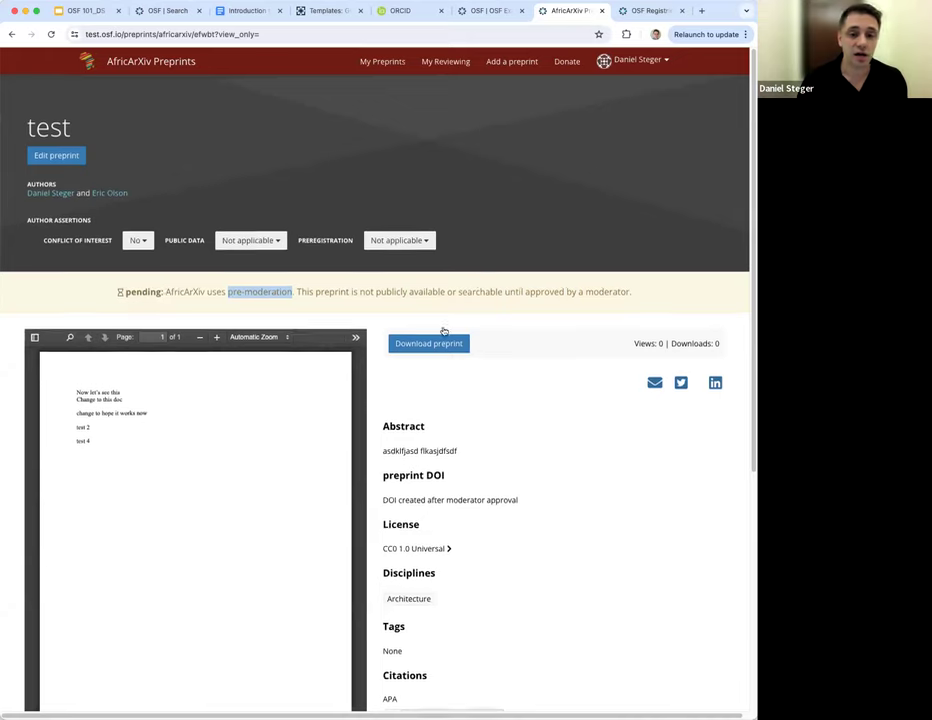
scroll(462, 350, "down", 5)
scroll(480, 541, "down", 1)
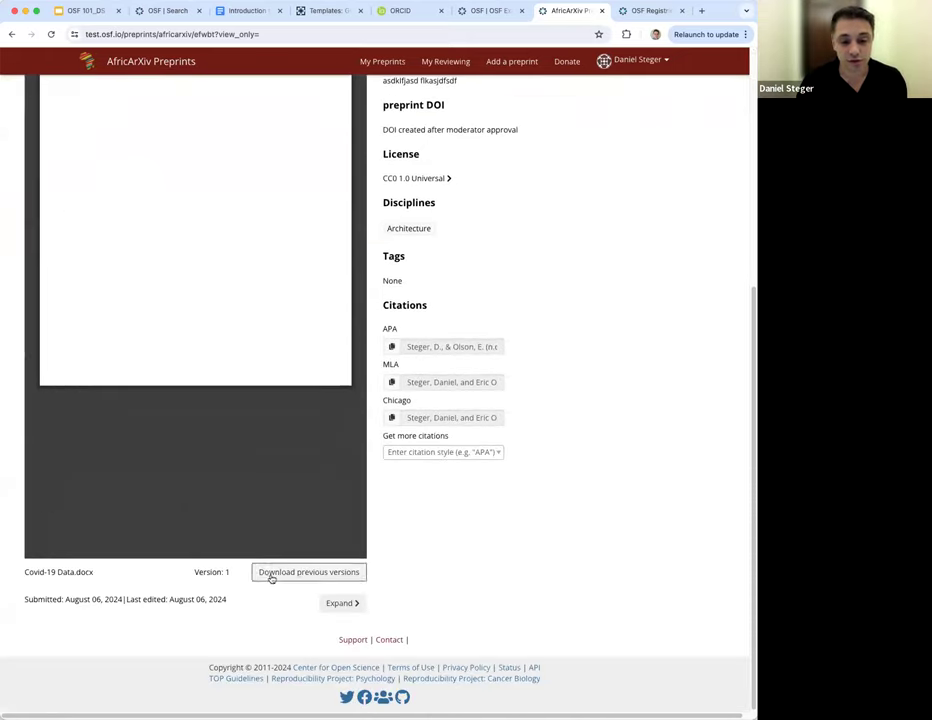
scroll(470, 549, "up", 1)
scroll(471, 549, "up", 3)
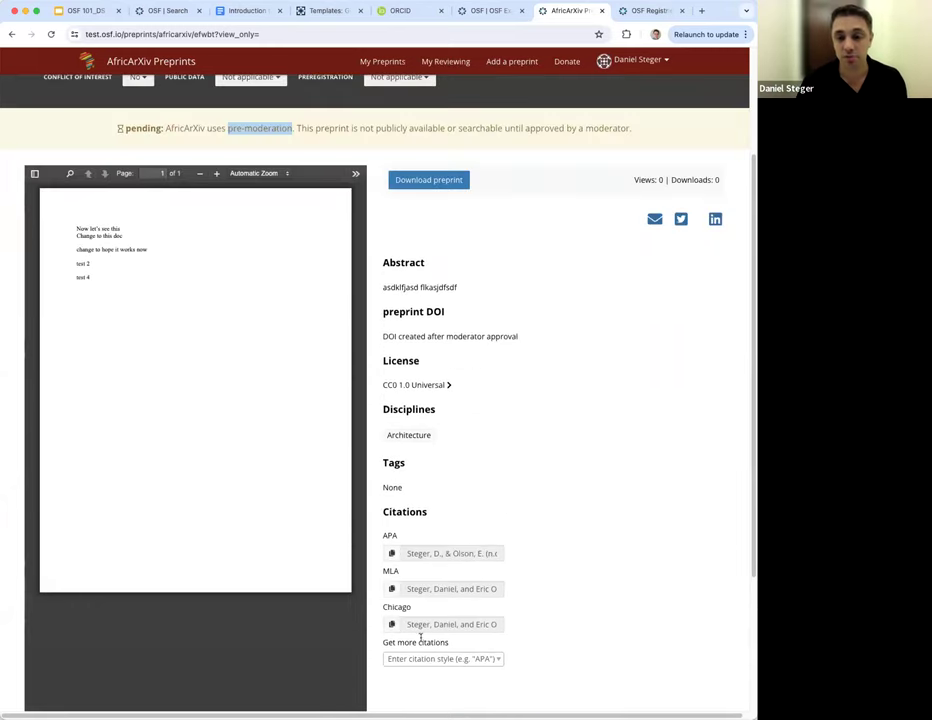
scroll(466, 580, "up", 3)
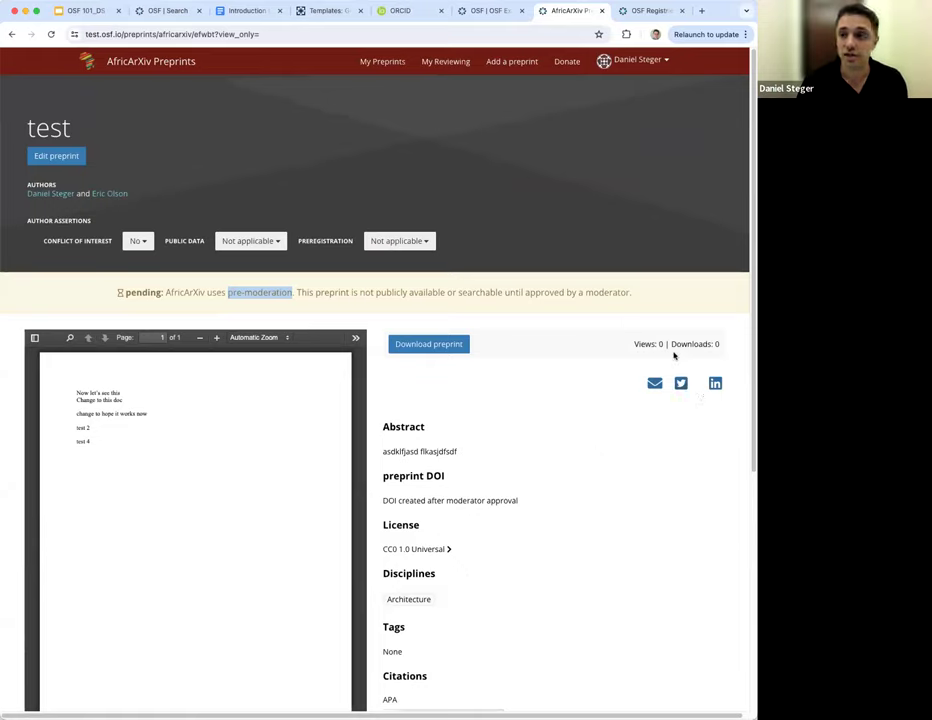
left_click(66, 160)
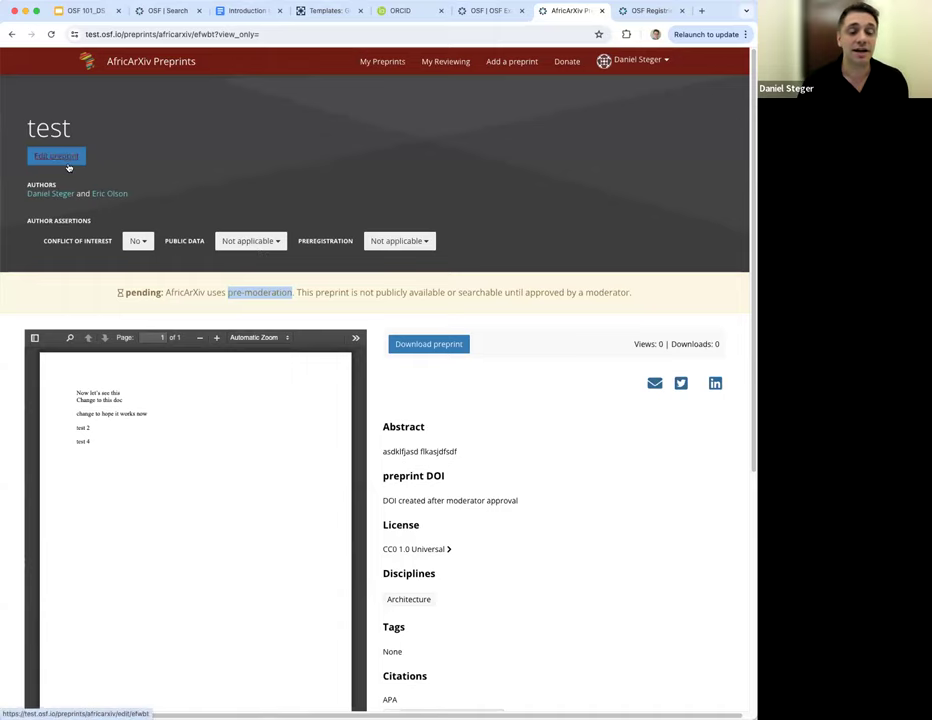